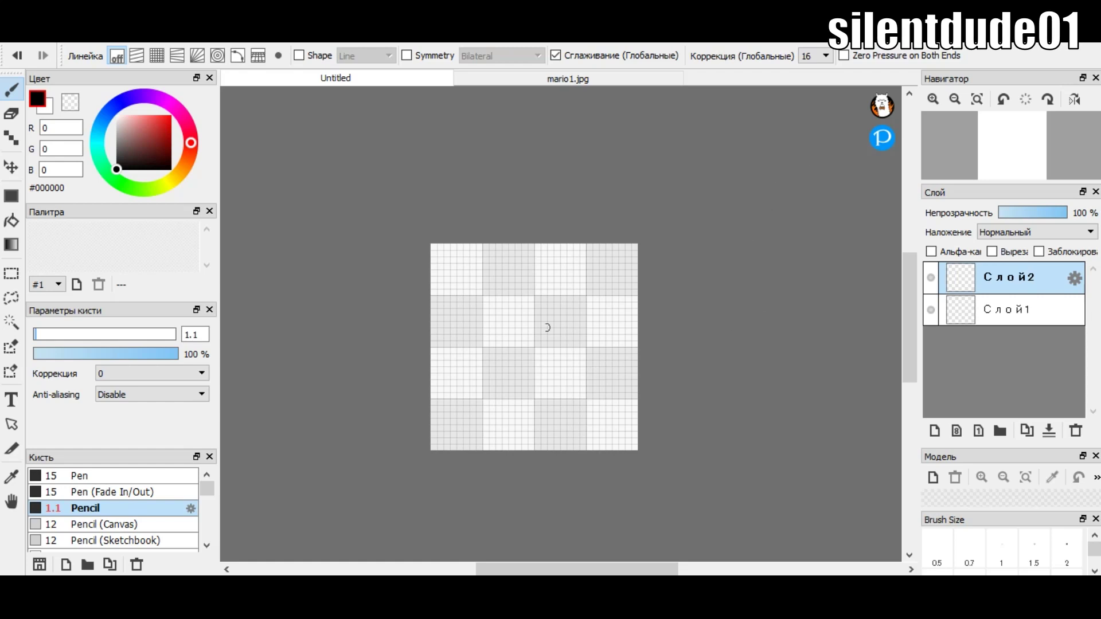
- Enable the concentric ruler and try a pixel circle, then undo the oversized result
{"action": "scroll", "coordinate": [543, 385], "scroll_direction": "up", "scroll_amount": 2}
{"action": "scroll", "coordinate": [543, 385], "scroll_direction": "down", "scroll_amount": 1}
{"action": "left_click", "coordinate": [238, 55]}
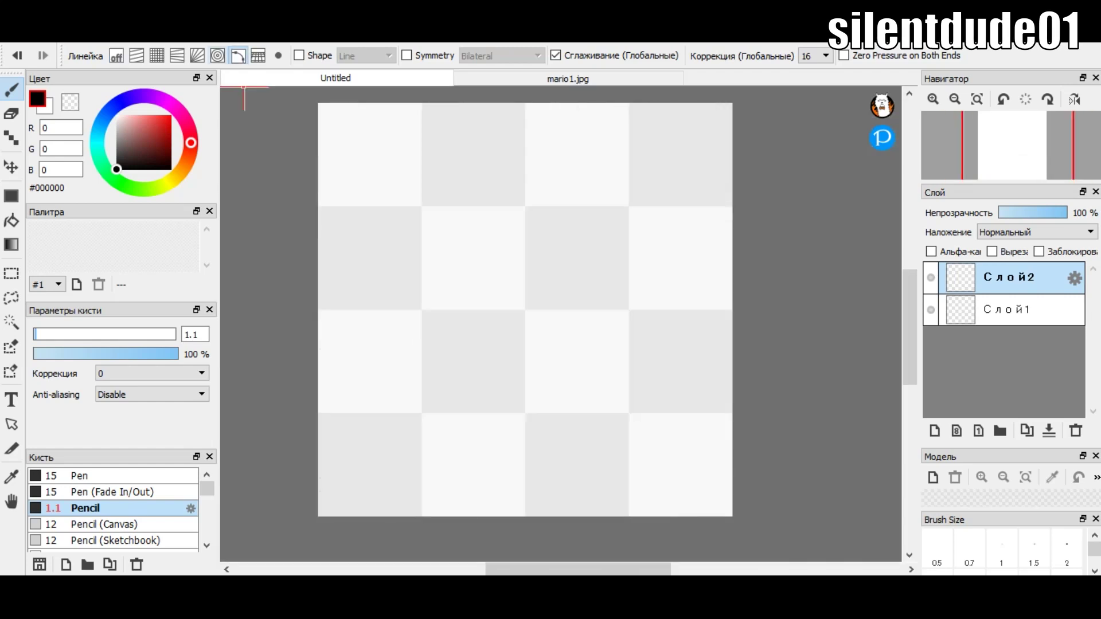
{"action": "mouse_move", "coordinate": [417, 276]}
{"action": "left_mouse_down"}
{"action": "mouse_move", "coordinate": [489, 280]}
{"action": "mouse_move", "coordinate": [528, 267]}
{"action": "mouse_move", "coordinate": [491, 268]}
{"action": "left_mouse_up"}
{"action": "key", "text": "ctrl+z"}
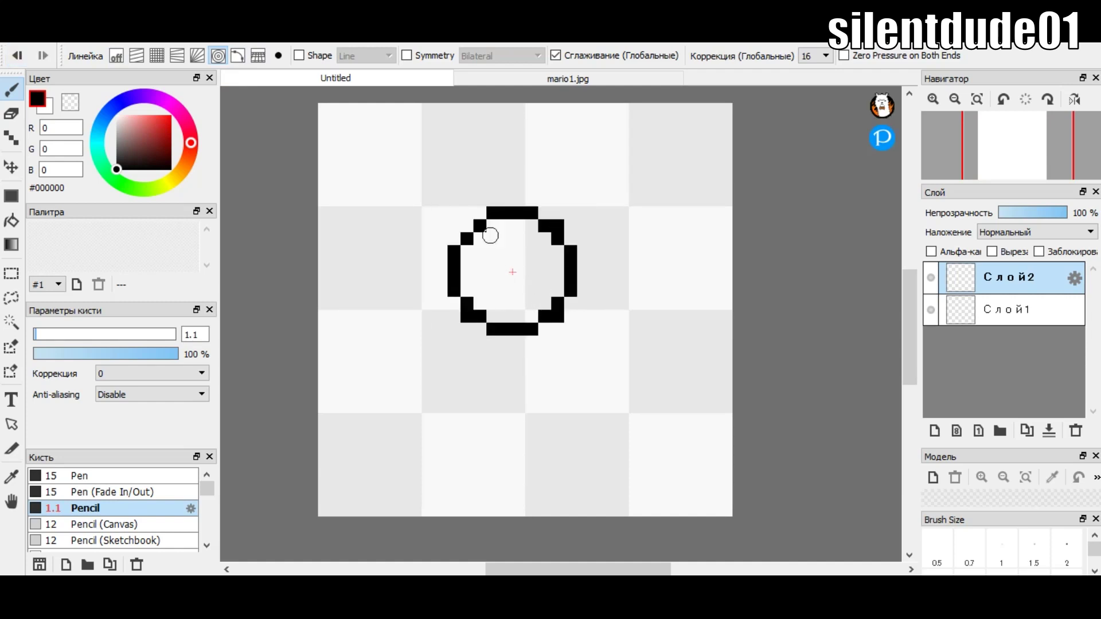
- Pencil the left ear and left head outline in black pixels, with a block below the ear
{"action": "scroll", "coordinate": [446, 127], "scroll_direction": "up", "scroll_amount": 3}
{"action": "mouse_move", "coordinate": [406, 516]}
{"action": "left_mouse_down"}
{"action": "mouse_move", "coordinate": [410, 425]}
{"action": "mouse_move", "coordinate": [465, 150]}
{"action": "mouse_move", "coordinate": [504, 275]}
{"action": "left_mouse_up"}
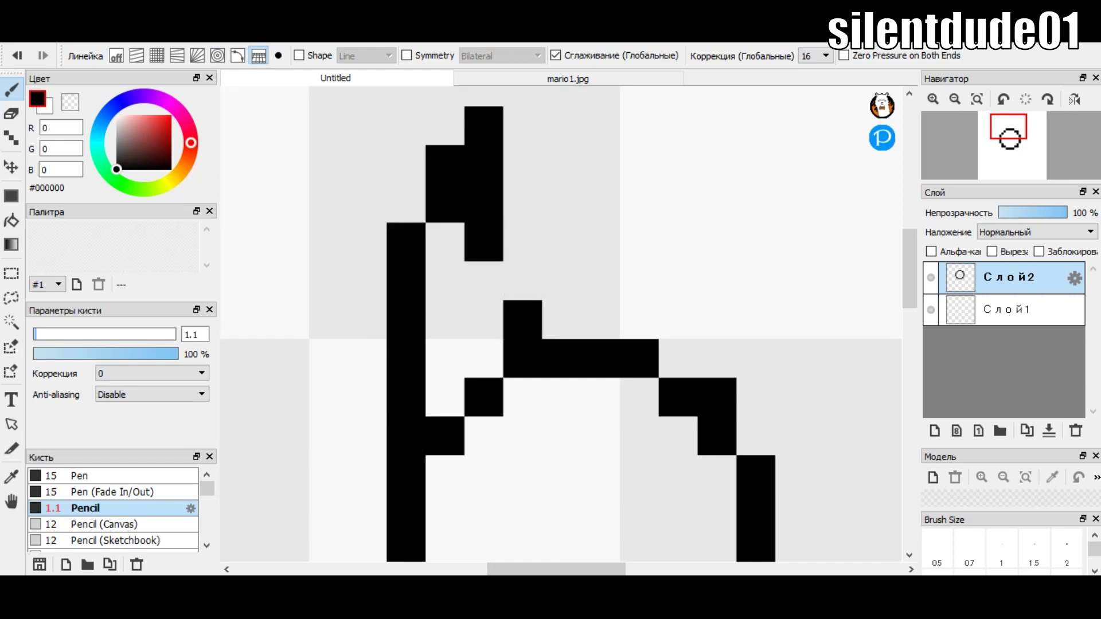
{"action": "key", "text": "ctrl+z"}
{"action": "mouse_move", "coordinate": [393, 443]}
{"action": "left_mouse_down"}
{"action": "mouse_move", "coordinate": [401, 136]}
{"action": "mouse_move", "coordinate": [437, 88]}
{"action": "mouse_move", "coordinate": [484, 137]}
{"action": "mouse_move", "coordinate": [496, 209]}
{"action": "mouse_move", "coordinate": [520, 251]}
{"action": "left_mouse_up"}
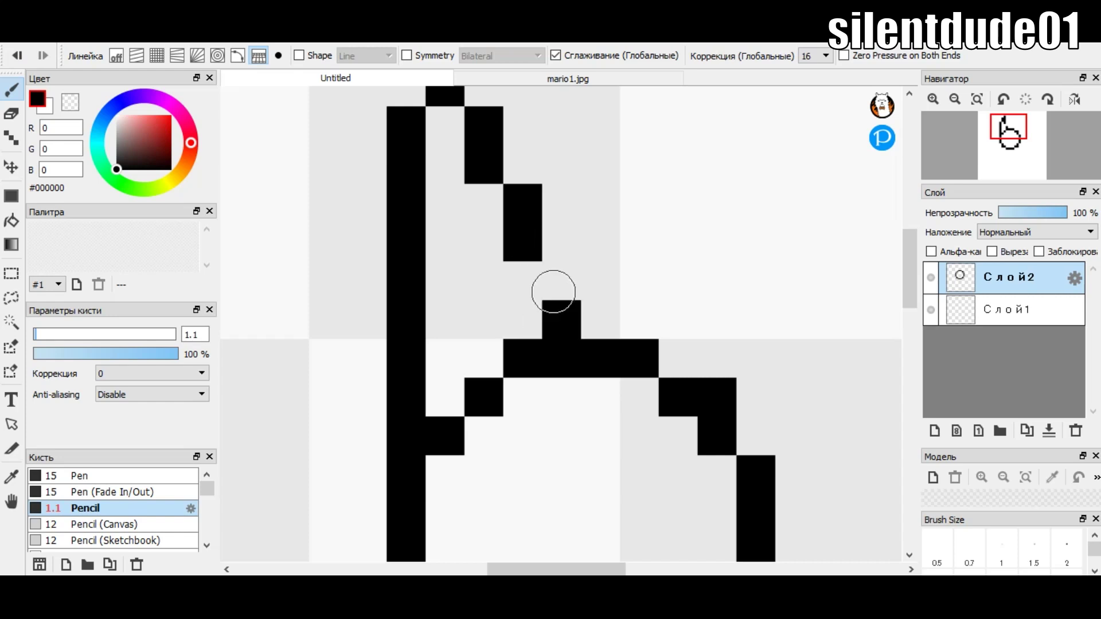
{"action": "left_click", "coordinate": [546, 319]}
{"action": "scroll", "coordinate": [546, 319], "scroll_direction": "down", "scroll_amount": 3}
{"action": "scroll", "coordinate": [533, 314], "scroll_direction": "up", "scroll_amount": 2}
{"action": "scroll", "coordinate": [465, 248], "scroll_direction": "down", "scroll_amount": 1}
{"action": "scroll", "coordinate": [555, 348], "scroll_direction": "down", "scroll_amount": 1}
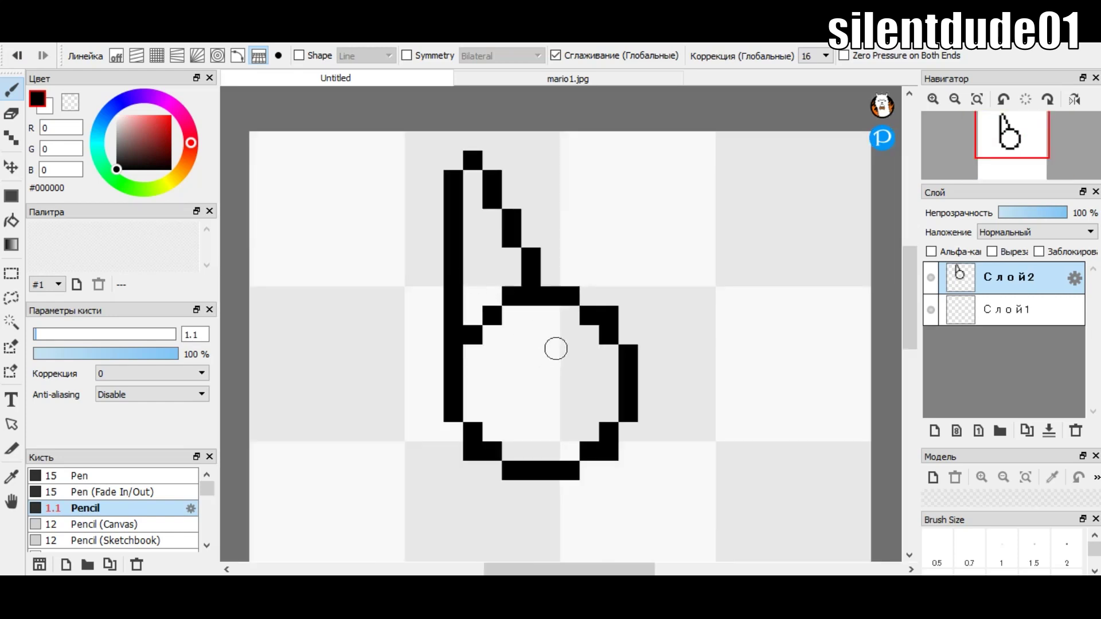
{"action": "scroll", "coordinate": [533, 202], "scroll_direction": "up", "scroll_amount": 1}
- Draw the second tall ear, then erase the right column and lower-right curve blocks
{"action": "mouse_move", "coordinate": [519, 201]}
{"action": "left_mouse_down"}
{"action": "mouse_move", "coordinate": [521, 113]}
{"action": "mouse_move", "coordinate": [546, 111]}
{"action": "mouse_move", "coordinate": [564, 305]}
{"action": "left_mouse_up"}
{"action": "scroll", "coordinate": [545, 111], "scroll_direction": "down", "scroll_amount": 1}
{"action": "scroll", "coordinate": [564, 305], "scroll_direction": "down", "scroll_amount": 1}
{"action": "scroll", "coordinate": [560, 344], "scroll_direction": "up", "scroll_amount": 1}
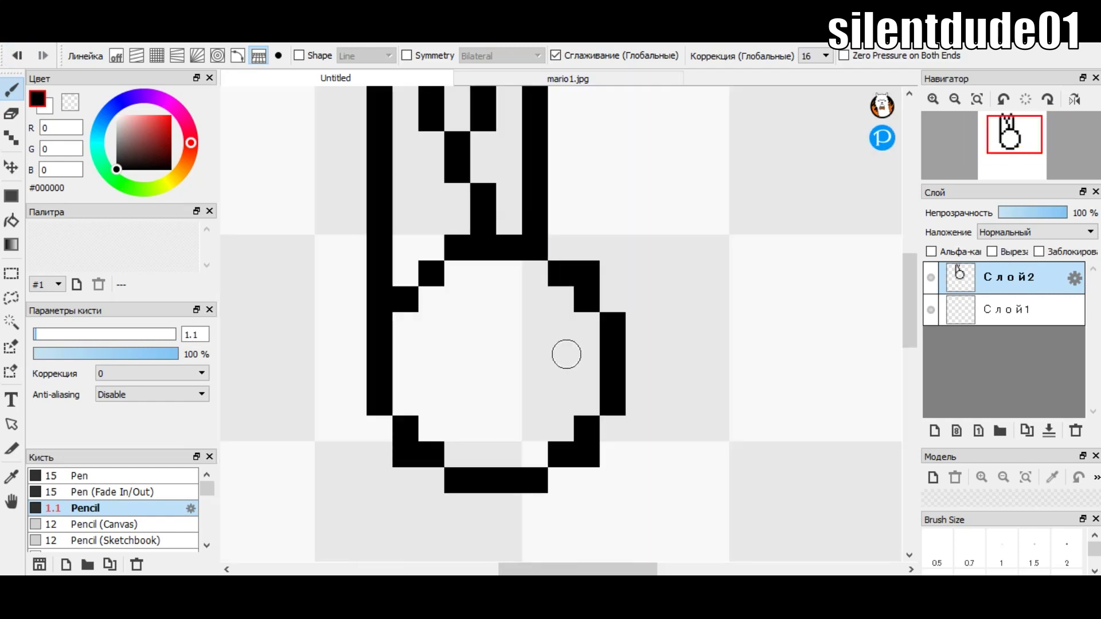
{"action": "scroll", "coordinate": [528, 342], "scroll_direction": "up", "scroll_amount": 1}
{"action": "key", "text": "e"}
{"action": "mouse_move", "coordinate": [613, 207]}
{"action": "left_mouse_down"}
{"action": "mouse_move", "coordinate": [609, 258]}
{"action": "mouse_move", "coordinate": [529, 455]}
{"action": "mouse_move", "coordinate": [634, 284]}
{"action": "left_mouse_up"}
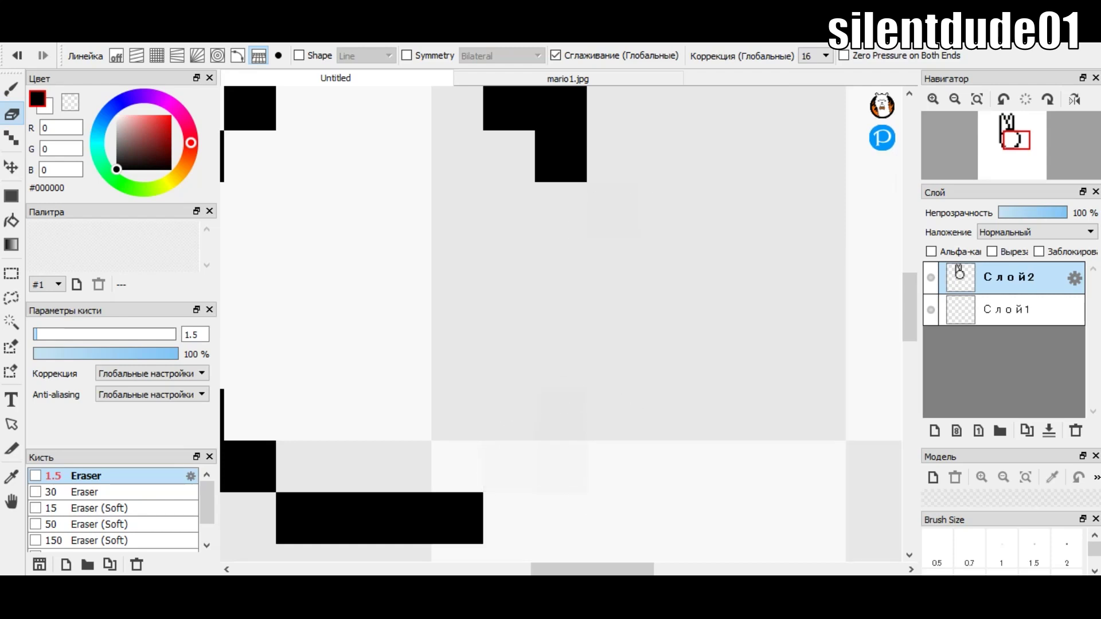
- Redraw the head's right side and bottom outline with the Pencil
{"action": "key", "text": "b"}
{"action": "left_click", "coordinate": [632, 205]}
{"action": "mouse_move", "coordinate": [632, 206]}
{"action": "left_mouse_down"}
{"action": "mouse_move", "coordinate": [648, 381]}
{"action": "mouse_move", "coordinate": [619, 479]}
{"action": "mouse_move", "coordinate": [524, 509]}
{"action": "left_mouse_up"}
{"action": "scroll", "coordinate": [529, 395], "scroll_direction": "down", "scroll_amount": 2}
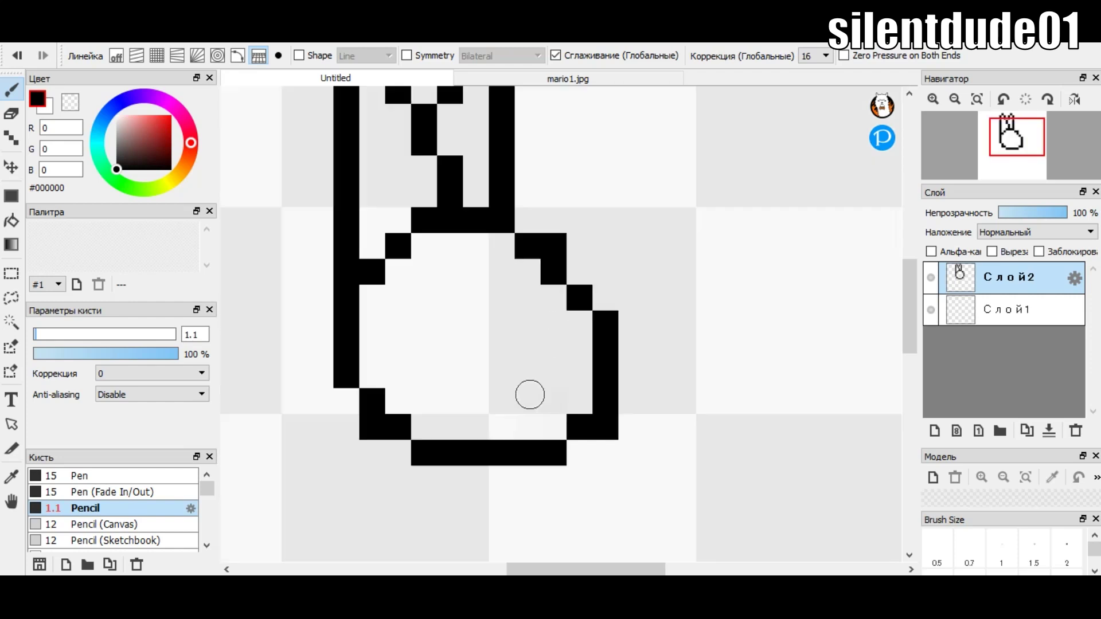
{"action": "scroll", "coordinate": [497, 301], "scroll_direction": "up", "scroll_amount": 1}
- Add left and right eye strokes inside the head, undoing the right eye's extra pixels
{"action": "left_click_drag", "start_coordinate": [438, 287], "coordinate": [435, 327]}
{"action": "scroll", "coordinate": [459, 258], "scroll_direction": "down", "scroll_amount": 2}
{"action": "scroll", "coordinate": [474, 229], "scroll_direction": "up", "scroll_amount": 1}
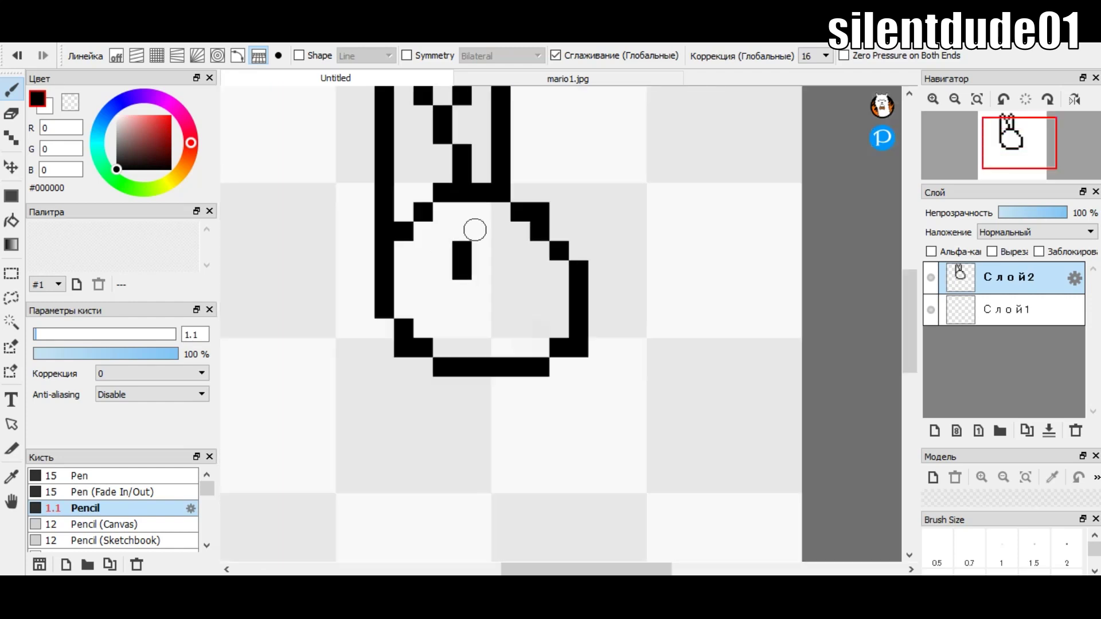
{"action": "scroll", "coordinate": [458, 276], "scroll_direction": "up", "scroll_amount": 1}
{"action": "left_click_drag", "start_coordinate": [524, 252], "coordinate": [523, 281]}
{"action": "scroll", "coordinate": [505, 278], "scroll_direction": "down", "scroll_amount": 1}
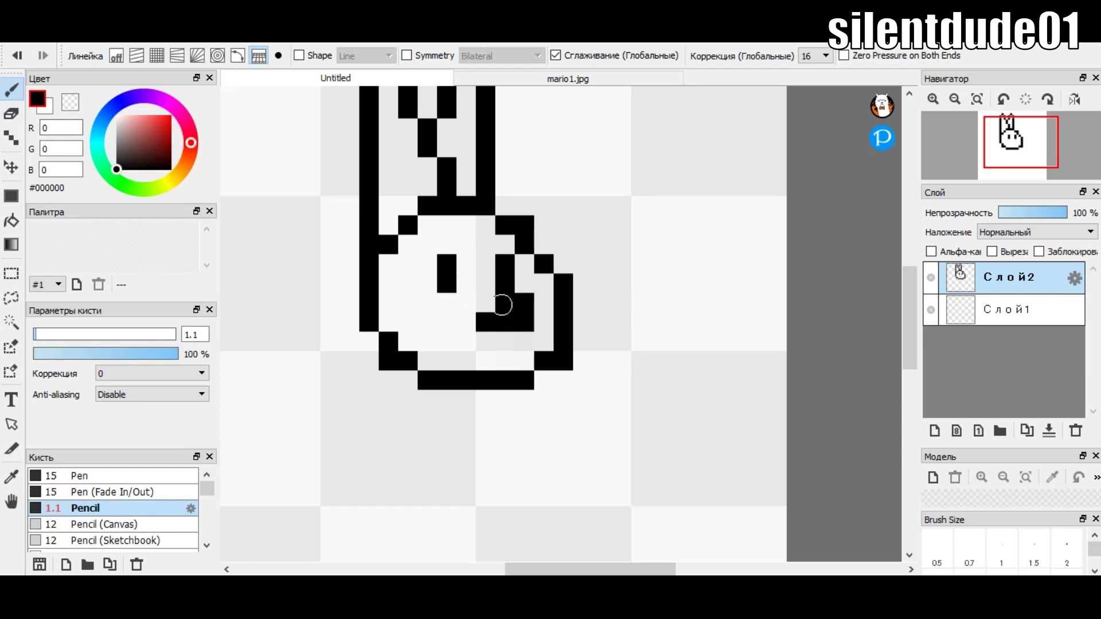
{"action": "left_click", "coordinate": [17, 56]}
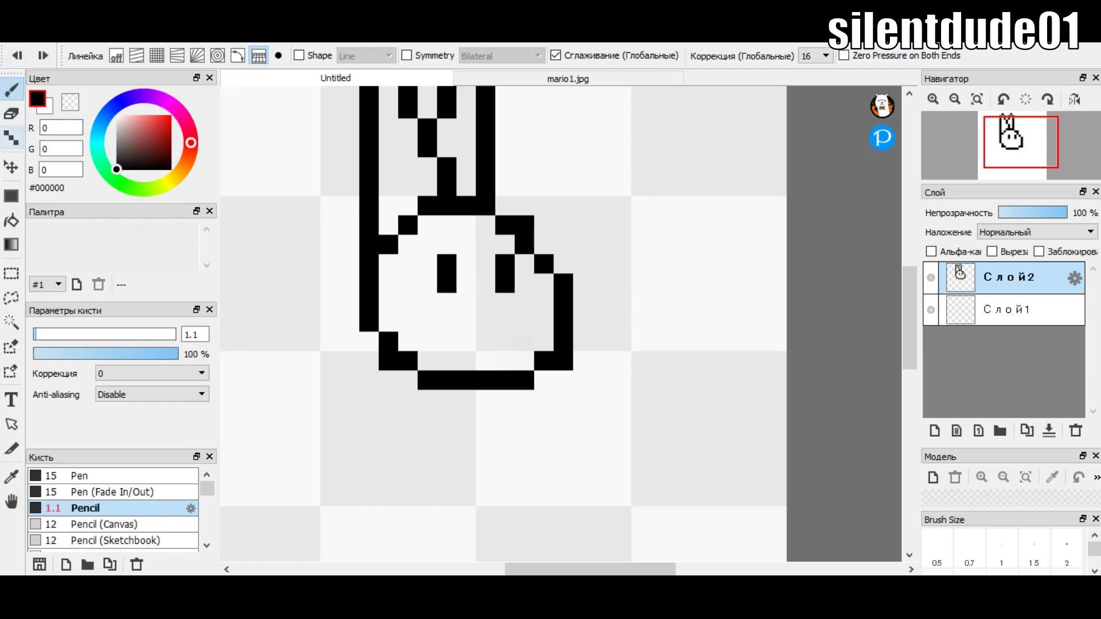
- Erase the right outline column and lower-right block, then view the mario1.jpg reference
{"action": "left_click", "coordinate": [11, 114]}
{"action": "scroll", "coordinate": [547, 283], "scroll_direction": "up", "scroll_amount": 2}
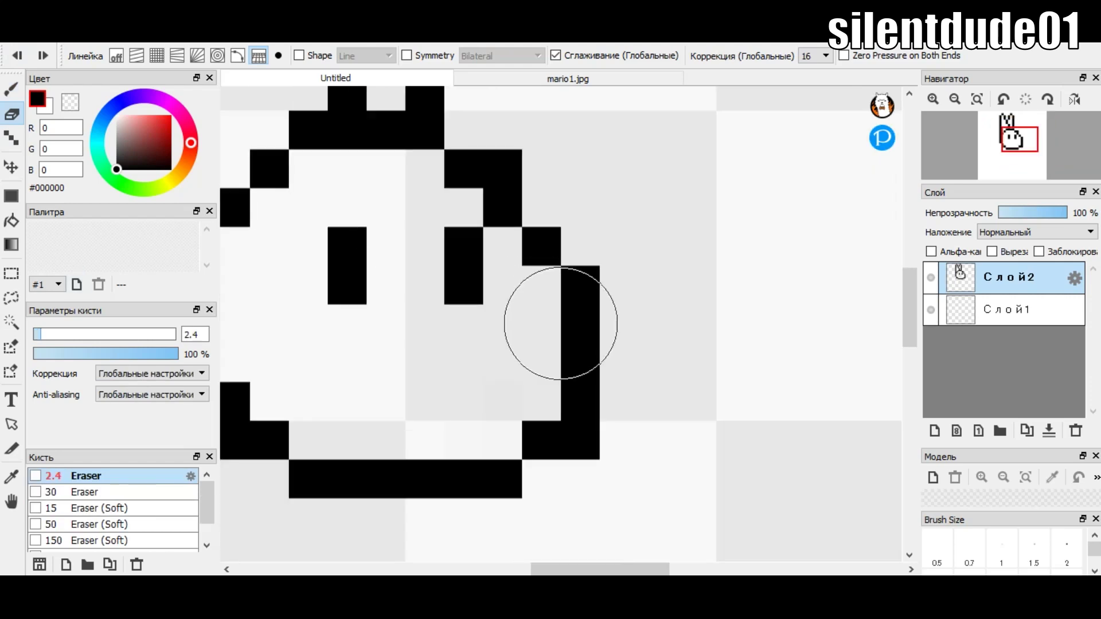
{"action": "left_click_drag", "start_coordinate": [577, 287], "coordinate": [565, 441]}
{"action": "left_click", "coordinate": [568, 79]}
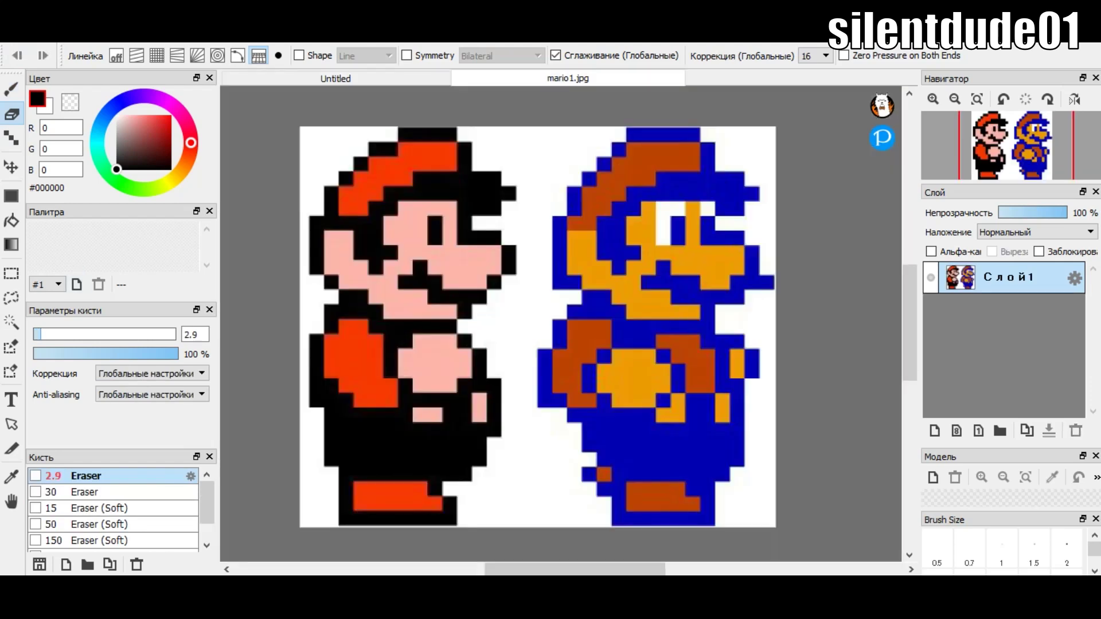
- Back on the rabbit, pencil snout pixels right of and below the eye
{"action": "left_click", "coordinate": [335, 78]}
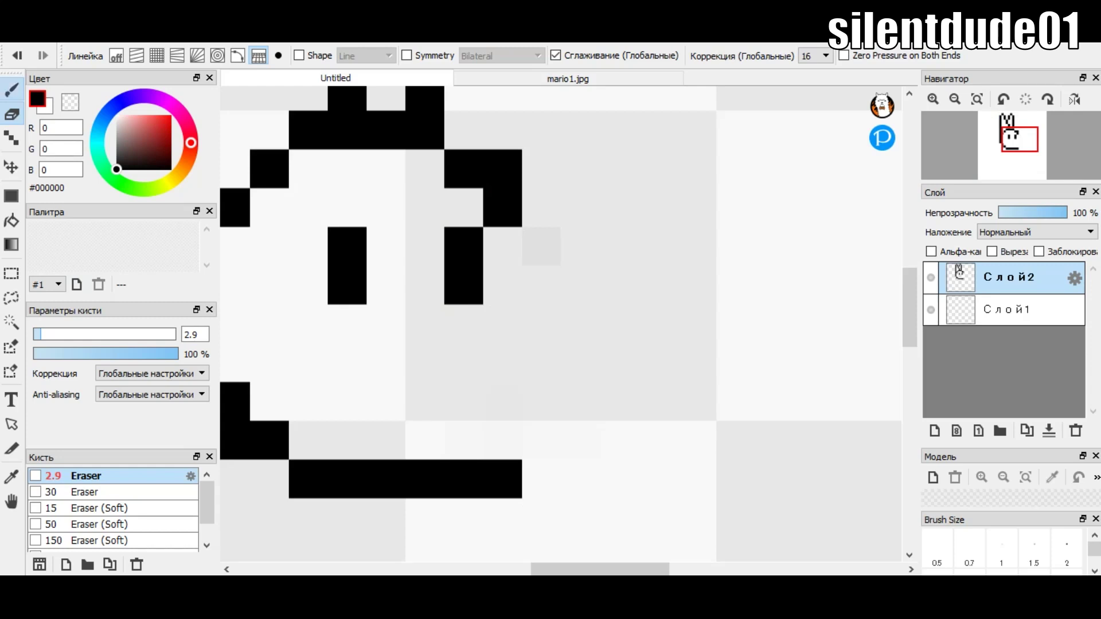
{"action": "key", "text": "b"}
{"action": "mouse_move", "coordinate": [487, 321]}
{"action": "left_mouse_down"}
{"action": "mouse_move", "coordinate": [546, 304]}
{"action": "mouse_move", "coordinate": [536, 252]}
{"action": "left_mouse_up"}
{"action": "mouse_move", "coordinate": [559, 315]}
{"action": "left_mouse_down"}
{"action": "mouse_move", "coordinate": [596, 324]}
{"action": "mouse_move", "coordinate": [619, 413]}
{"action": "left_mouse_up"}
{"action": "left_click_drag", "start_coordinate": [550, 442], "coordinate": [590, 432]}
{"action": "scroll", "coordinate": [413, 233], "scroll_direction": "down", "scroll_amount": 2}
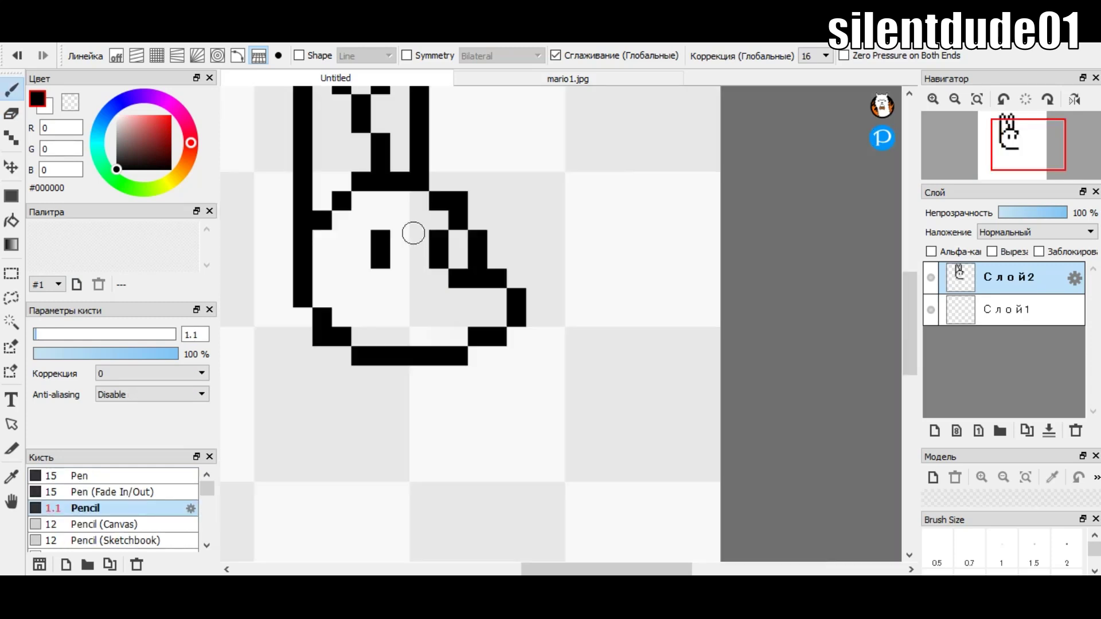
{"action": "scroll", "coordinate": [413, 234], "scroll_direction": "up", "scroll_amount": 2}
{"action": "left_click", "coordinate": [455, 321]}
{"action": "key", "text": "ctrl+z"}
{"action": "key", "text": "ctrl+z"}
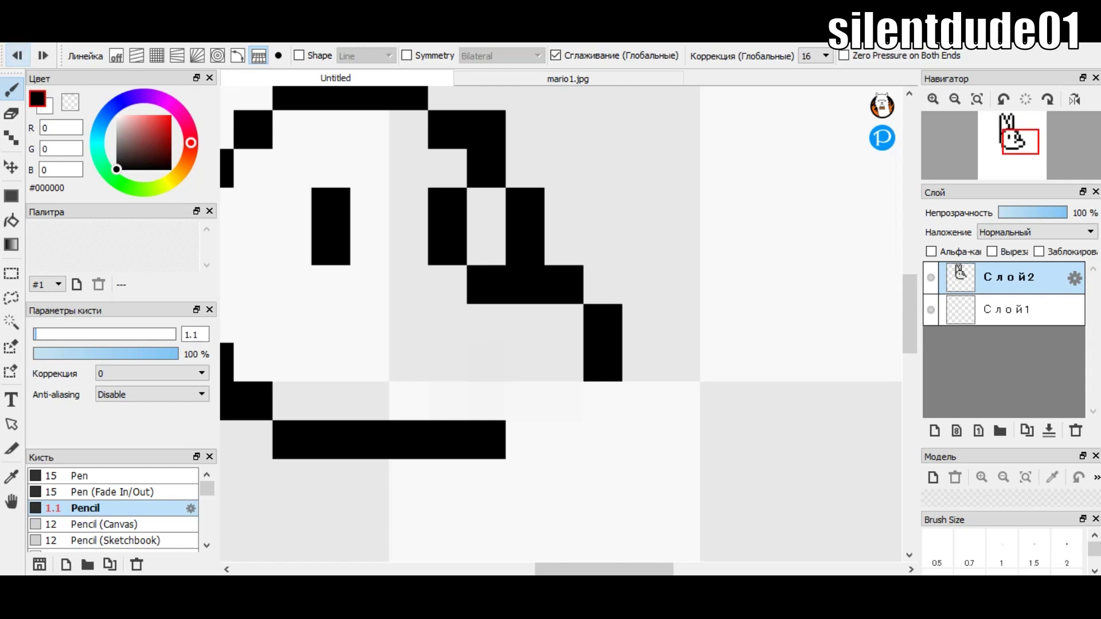
- Extend the snout's bottom line and right side, add a mouth pixel, and drop stray diagonals
{"action": "left_click_drag", "start_coordinate": [525, 458], "coordinate": [602, 401]}
{"action": "left_click", "coordinate": [453, 322]}
{"action": "scroll", "coordinate": [508, 251], "scroll_direction": "down", "scroll_amount": 1}
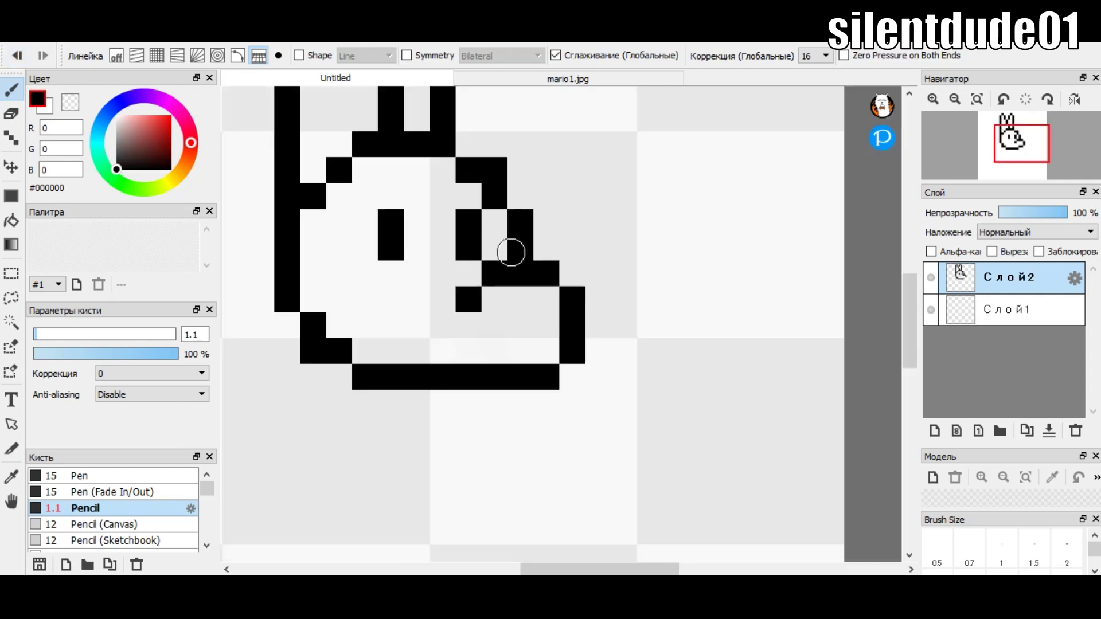
{"action": "scroll", "coordinate": [509, 251], "scroll_direction": "down", "scroll_amount": 2}
{"action": "scroll", "coordinate": [549, 232], "scroll_direction": "down", "scroll_amount": 1}
{"action": "scroll", "coordinate": [482, 300], "scroll_direction": "up", "scroll_amount": 1}
{"action": "scroll", "coordinate": [479, 275], "scroll_direction": "up", "scroll_amount": 1}
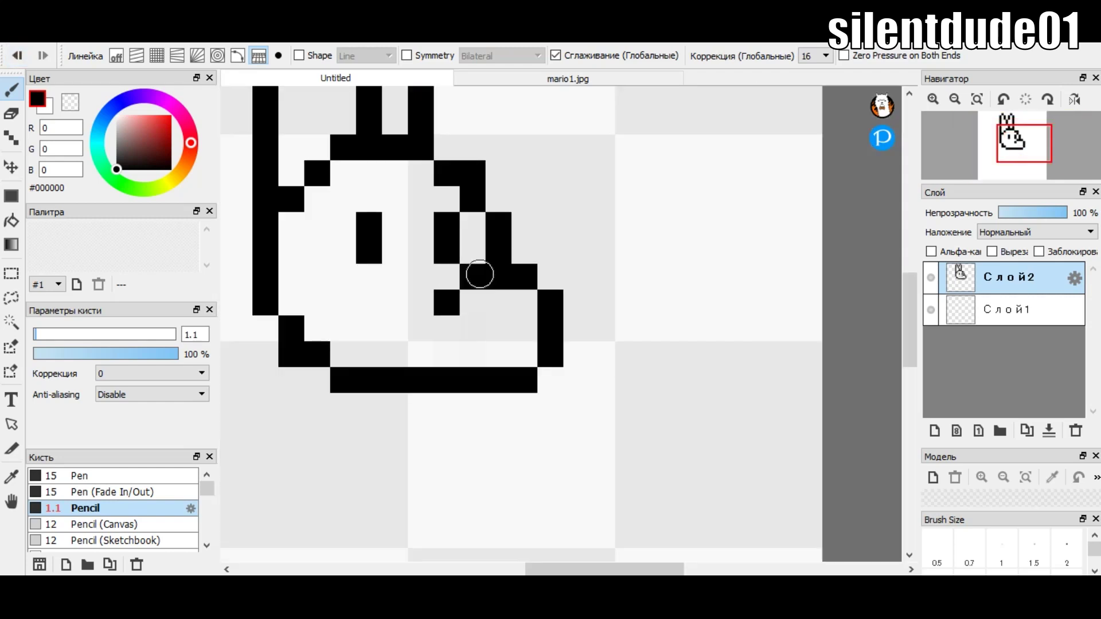
{"action": "scroll", "coordinate": [498, 212], "scroll_direction": "down", "scroll_amount": 2}
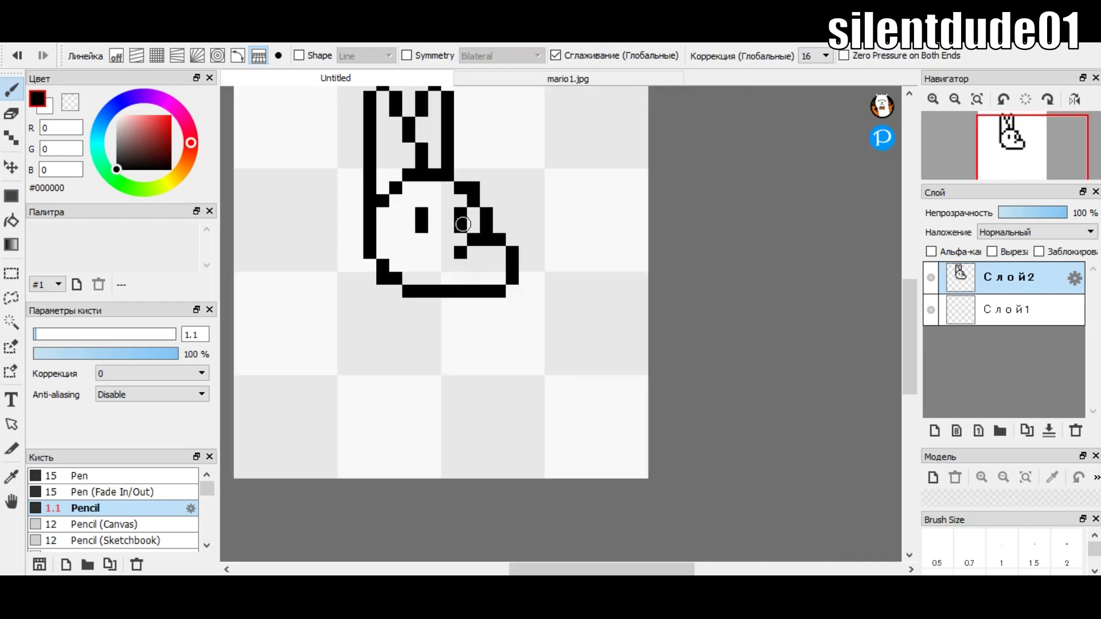
{"action": "scroll", "coordinate": [368, 300], "scroll_direction": "up", "scroll_amount": 3}
{"action": "left_click_drag", "start_coordinate": [424, 304], "coordinate": [385, 413]}
{"action": "left_click", "coordinate": [17, 55]}
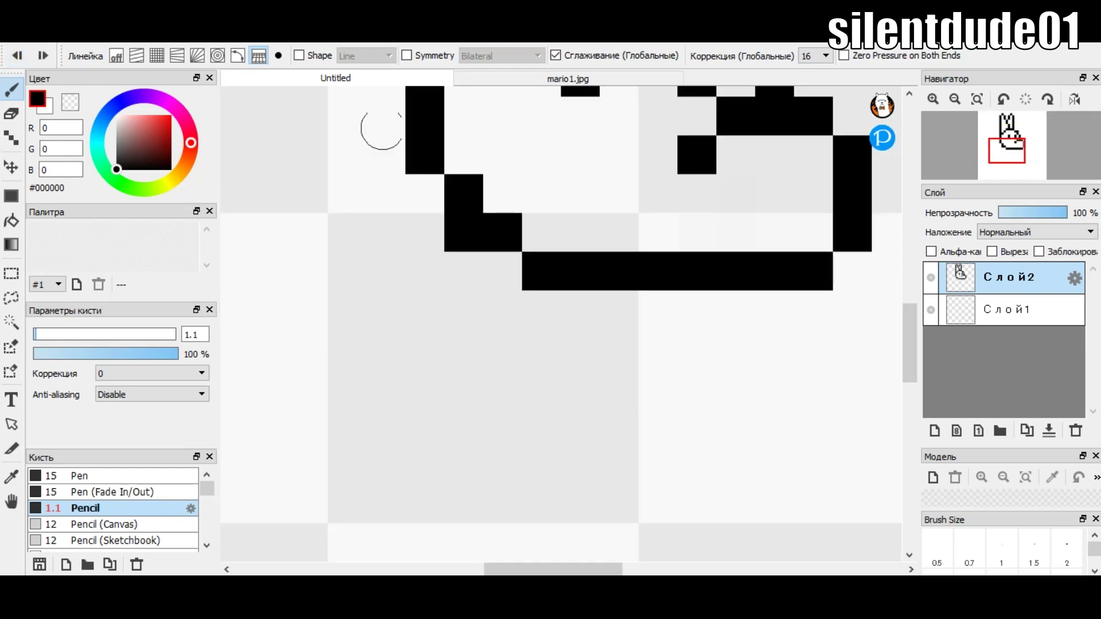
- After checking mario1.jpg, pencil a U shape below the rabbit's head
{"action": "left_click", "coordinate": [568, 78]}
{"action": "left_click", "coordinate": [335, 79]}
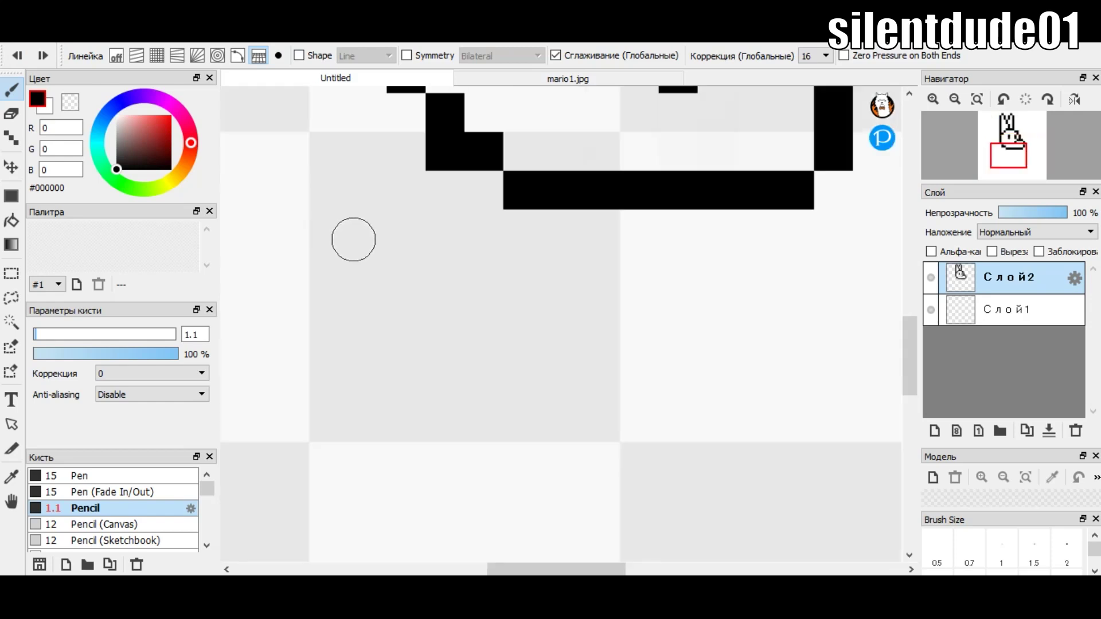
{"action": "left_click_drag", "start_coordinate": [367, 307], "coordinate": [348, 360]}
{"action": "left_click", "coordinate": [17, 55]}
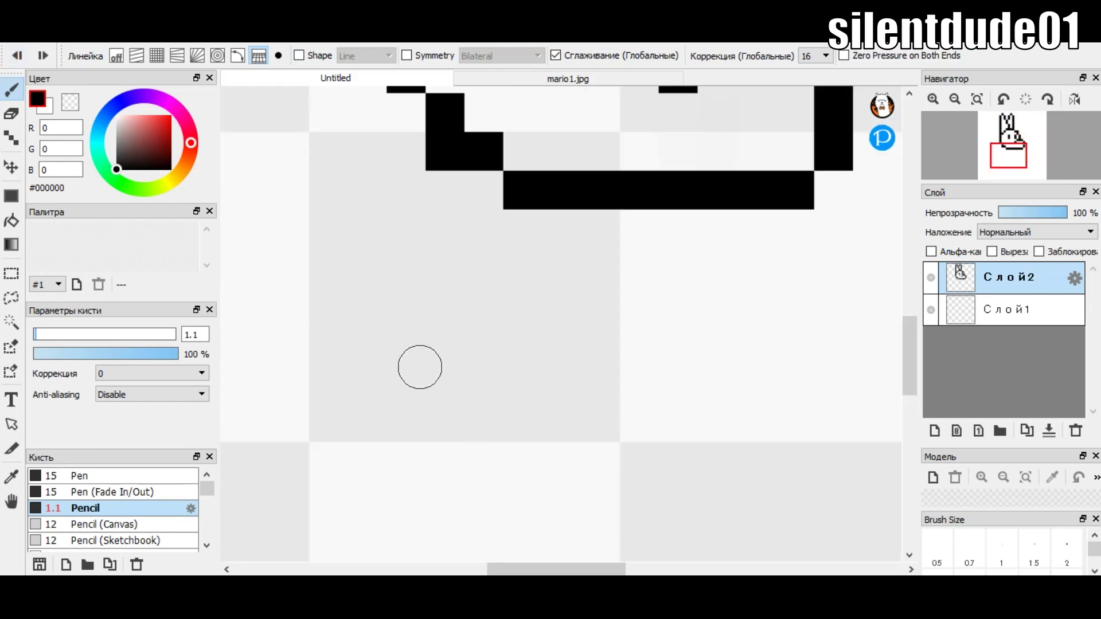
{"action": "mouse_move", "coordinate": [420, 367]}
{"action": "left_mouse_down"}
{"action": "mouse_move", "coordinate": [415, 462]}
{"action": "mouse_move", "coordinate": [491, 448]}
{"action": "left_mouse_up"}
{"action": "key", "text": "ctrl+z"}
{"action": "mouse_move", "coordinate": [430, 462]}
{"action": "left_mouse_down"}
{"action": "mouse_move", "coordinate": [511, 469]}
{"action": "mouse_move", "coordinate": [561, 449]}
{"action": "mouse_move", "coordinate": [550, 373]}
{"action": "left_mouse_up"}
{"action": "scroll", "coordinate": [476, 333], "scroll_direction": "up", "scroll_amount": 1}
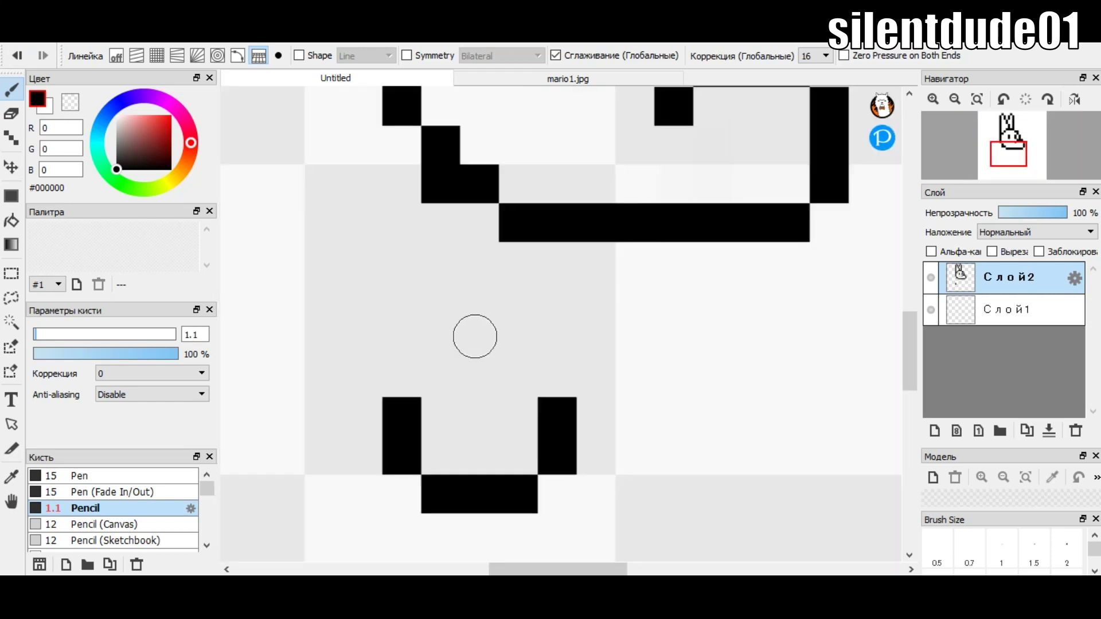
- Close the U into a small loop with a top row between its columns
{"action": "left_click", "coordinate": [401, 378]}
{"action": "left_click", "coordinate": [556, 377]}
{"action": "left_click_drag", "start_coordinate": [447, 339], "coordinate": [556, 340]}
{"action": "scroll", "coordinate": [491, 346], "scroll_direction": "down", "scroll_amount": 4}
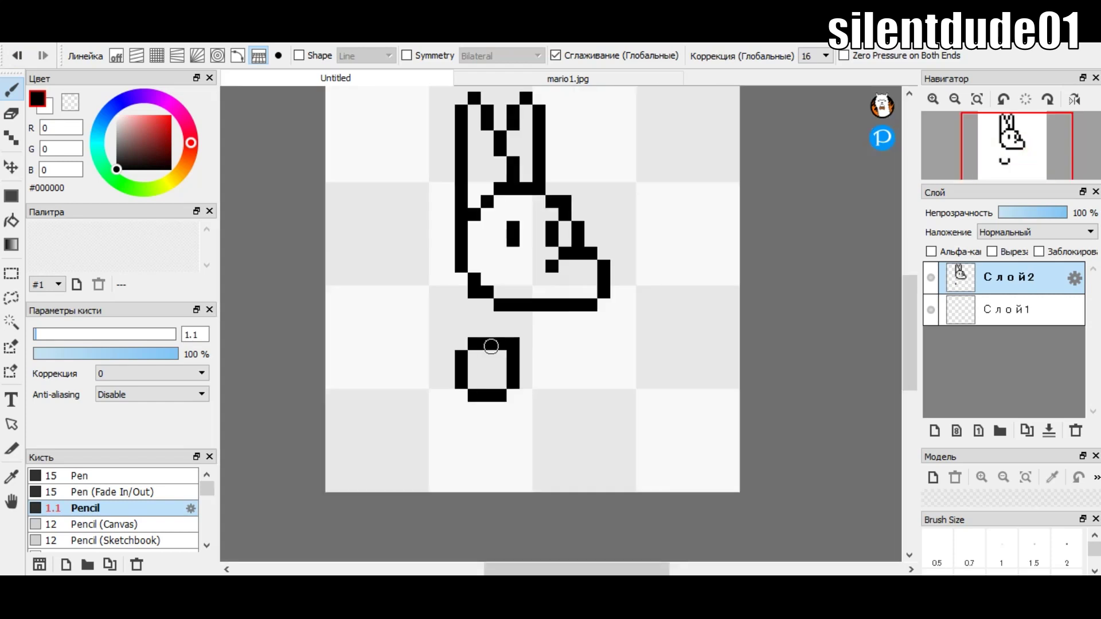
{"action": "key", "text": "ctrl+z"}
{"action": "scroll", "coordinate": [543, 433], "scroll_direction": "up", "scroll_amount": 2}
{"action": "scroll", "coordinate": [516, 401], "scroll_direction": "up", "scroll_amount": 2}
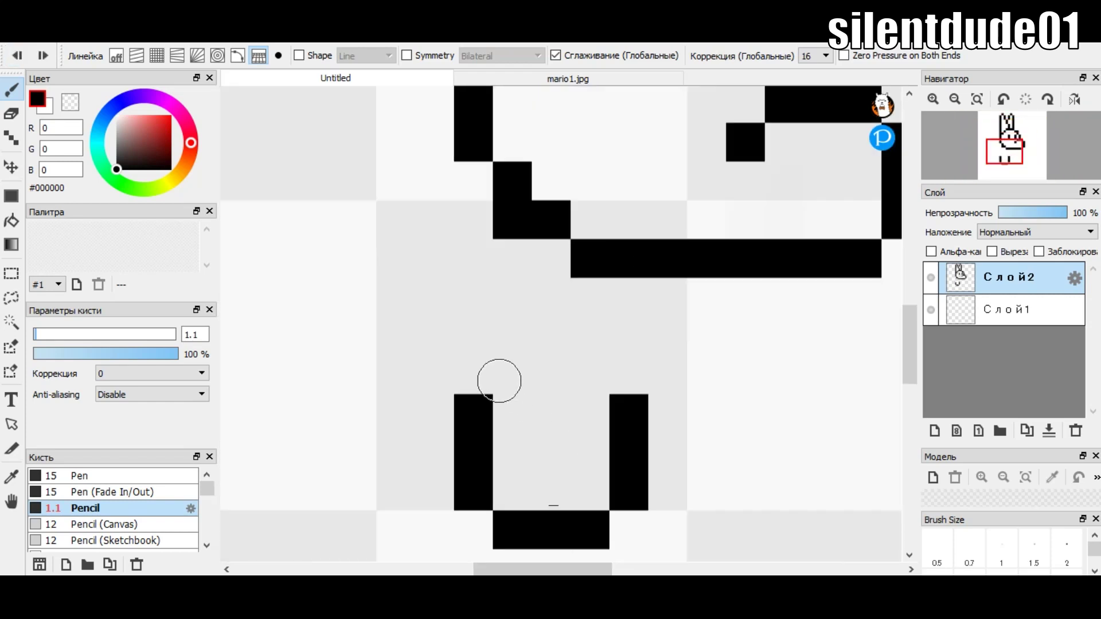
{"action": "left_click_drag", "start_coordinate": [504, 381], "coordinate": [587, 382]}
- Connect the loop up to the head outline, then show the mario1.jpg reference
{"action": "mouse_move", "coordinate": [475, 231]}
{"action": "left_mouse_down"}
{"action": "mouse_move", "coordinate": [405, 295]}
{"action": "mouse_move", "coordinate": [423, 487]}
{"action": "mouse_move", "coordinate": [389, 422]}
{"action": "left_mouse_up"}
{"action": "scroll", "coordinate": [422, 394], "scroll_direction": "down", "scroll_amount": 2}
{"action": "scroll", "coordinate": [422, 393], "scroll_direction": "up", "scroll_amount": 2}
{"action": "left_click", "coordinate": [17, 55]}
{"action": "left_click", "coordinate": [17, 55]}
{"action": "mouse_move", "coordinate": [425, 480]}
{"action": "left_mouse_down"}
{"action": "mouse_move", "coordinate": [339, 369]}
{"action": "mouse_move", "coordinate": [376, 239]}
{"action": "left_mouse_up"}
{"action": "scroll", "coordinate": [373, 261], "scroll_direction": "down", "scroll_amount": 2}
{"action": "left_click", "coordinate": [523, 79]}
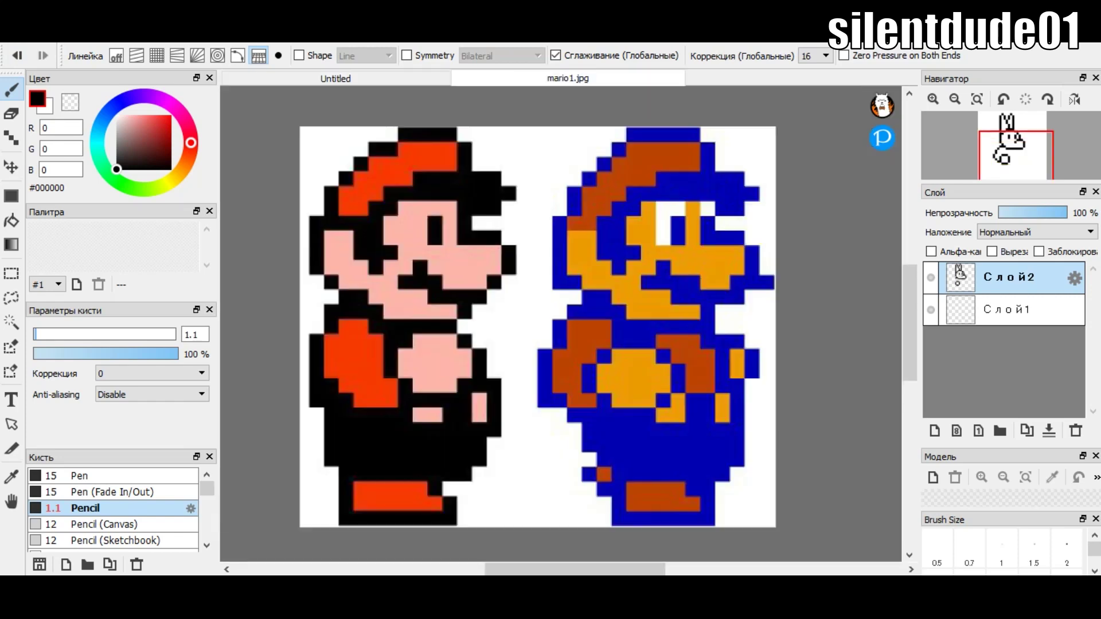
- Draw a vertical line down from the bar and close a small loop at its bottom right
{"action": "left_click", "coordinate": [413, 79]}
{"action": "scroll", "coordinate": [526, 261], "scroll_direction": "down", "scroll_amount": 1}
{"action": "scroll", "coordinate": [568, 278], "scroll_direction": "up", "scroll_amount": 2}
{"action": "left_click_drag", "start_coordinate": [566, 253], "coordinate": [568, 406]}
{"action": "mouse_move", "coordinate": [592, 321]}
{"action": "left_mouse_down"}
{"action": "mouse_move", "coordinate": [614, 388]}
{"action": "mouse_move", "coordinate": [580, 405]}
{"action": "left_mouse_up"}
{"action": "scroll", "coordinate": [579, 406], "scroll_direction": "down", "scroll_amount": 1}
{"action": "scroll", "coordinate": [484, 376], "scroll_direction": "up", "scroll_amount": 1}
{"action": "scroll", "coordinate": [344, 298], "scroll_direction": "up", "scroll_amount": 1}
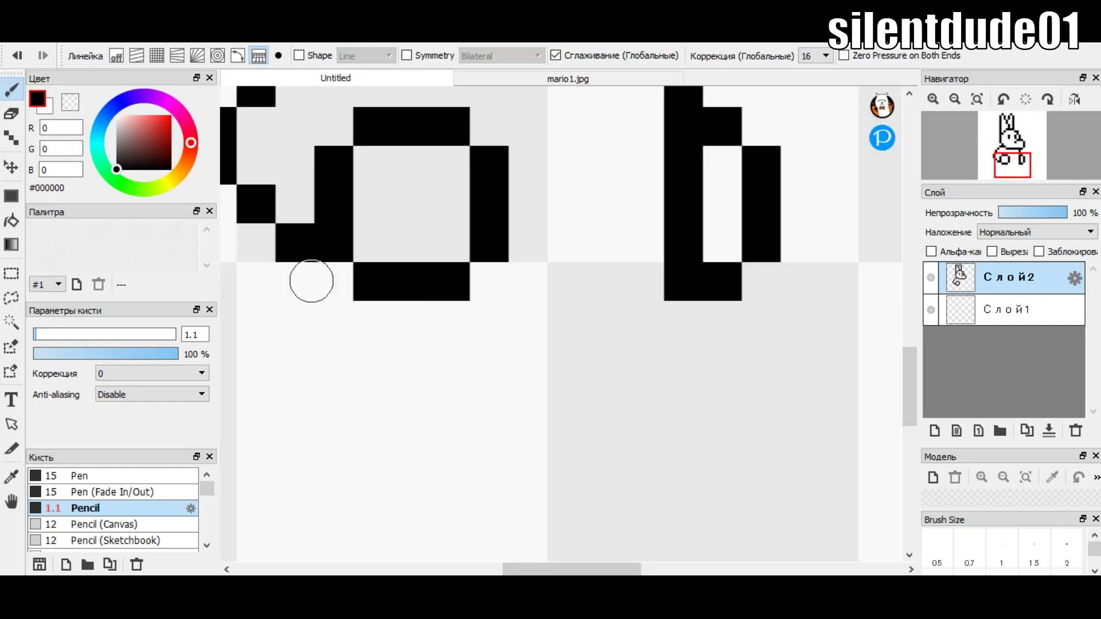
- Place outline pixels below the vertical bar, undoing the stray and downward strokes
{"action": "mouse_move", "coordinate": [332, 320]}
{"action": "left_mouse_down"}
{"action": "mouse_move", "coordinate": [333, 286]}
{"action": "mouse_move", "coordinate": [433, 329]}
{"action": "mouse_move", "coordinate": [573, 321]}
{"action": "left_mouse_up"}
{"action": "key", "text": "ctrl+z"}
{"action": "left_click", "coordinate": [301, 294]}
{"action": "left_click", "coordinate": [17, 55]}
{"action": "left_click", "coordinate": [297, 322]}
{"action": "left_click_drag", "start_coordinate": [298, 322], "coordinate": [297, 504]}
{"action": "scroll", "coordinate": [386, 256], "scroll_direction": "down", "scroll_amount": 2}
{"action": "scroll", "coordinate": [386, 255], "scroll_direction": "down", "scroll_amount": 1}
{"action": "left_click", "coordinate": [17, 55]}
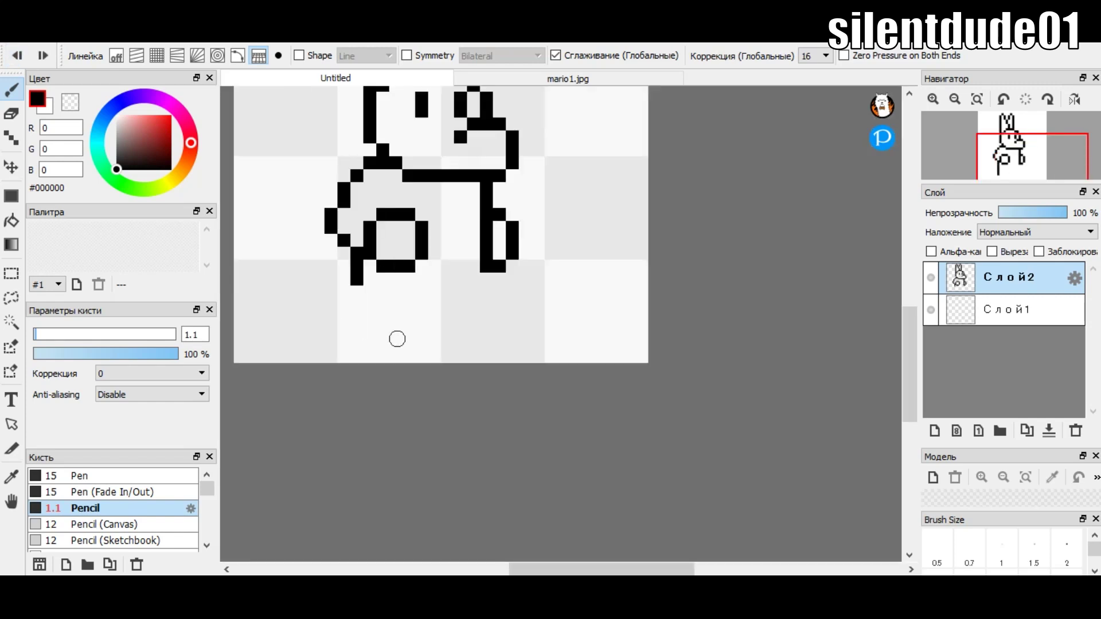
{"action": "scroll", "coordinate": [396, 338], "scroll_direction": "up", "scroll_amount": 2}
- Draw the body outline down and along the flat base, filling the gap
{"action": "left_click", "coordinate": [315, 200]}
{"action": "mouse_move", "coordinate": [353, 270]}
{"action": "left_mouse_down"}
{"action": "mouse_move", "coordinate": [349, 346]}
{"action": "mouse_move", "coordinate": [373, 388]}
{"action": "mouse_move", "coordinate": [601, 398]}
{"action": "mouse_move", "coordinate": [577, 312]}
{"action": "mouse_move", "coordinate": [503, 312]}
{"action": "left_mouse_up"}
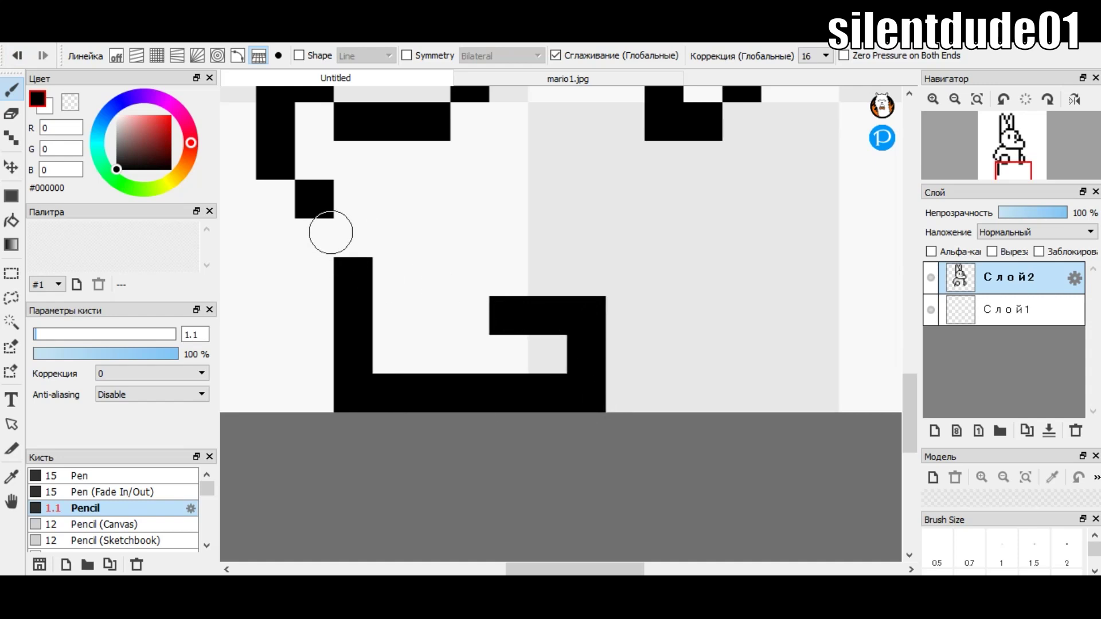
{"action": "left_click", "coordinate": [331, 233]}
{"action": "scroll", "coordinate": [467, 352], "scroll_direction": "down", "scroll_amount": 1}
{"action": "scroll", "coordinate": [479, 356], "scroll_direction": "up", "scroll_amount": 1}
- Outline the lower-right foot loop with pixels running up and right plus a column
{"action": "left_click", "coordinate": [527, 469]}
{"action": "left_click_drag", "start_coordinate": [527, 469], "coordinate": [648, 349]}
{"action": "scroll", "coordinate": [484, 413], "scroll_direction": "down", "scroll_amount": 1}
{"action": "scroll", "coordinate": [557, 473], "scroll_direction": "up", "scroll_amount": 1}
{"action": "mouse_move", "coordinate": [554, 396]}
{"action": "left_mouse_down"}
{"action": "mouse_move", "coordinate": [560, 479]}
{"action": "mouse_move", "coordinate": [513, 369]}
{"action": "left_mouse_up"}
{"action": "scroll", "coordinate": [466, 503], "scroll_direction": "down", "scroll_amount": 2}
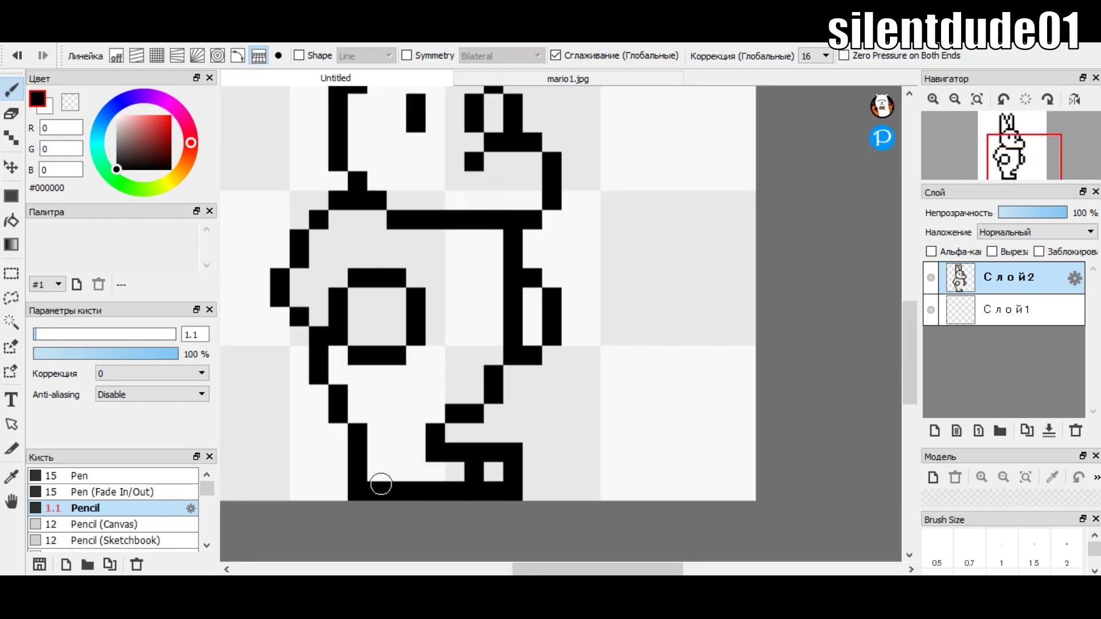
{"action": "scroll", "coordinate": [424, 458], "scroll_direction": "up", "scroll_amount": 1}
{"action": "left_click", "coordinate": [467, 459]}
{"action": "scroll", "coordinate": [491, 372], "scroll_direction": "down", "scroll_amount": 1}
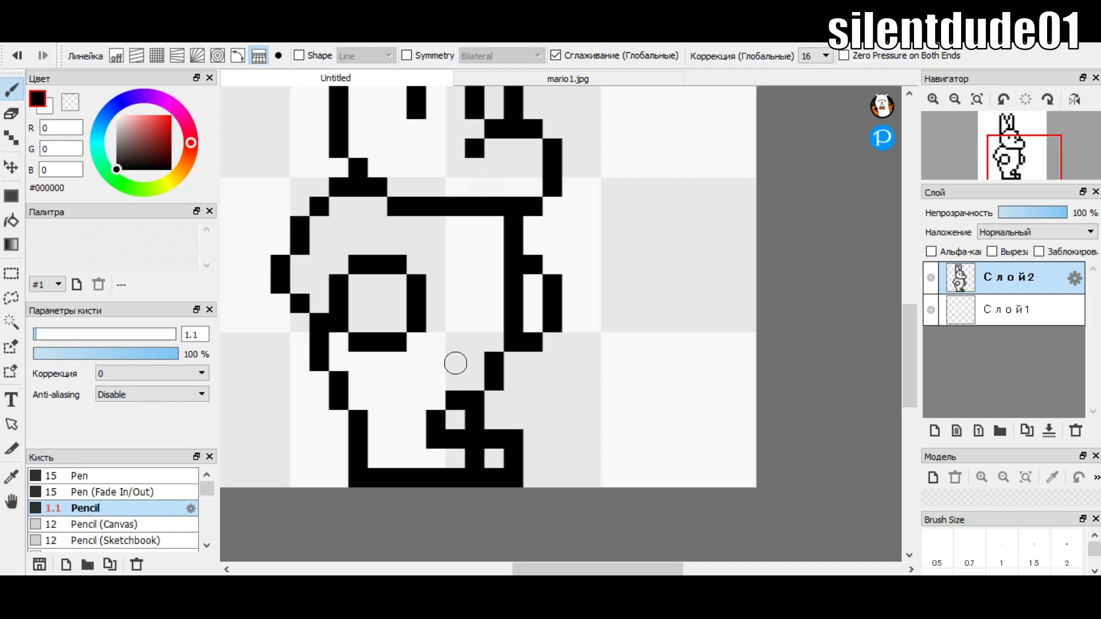
{"action": "scroll", "coordinate": [455, 363], "scroll_direction": "down", "scroll_amount": 2}
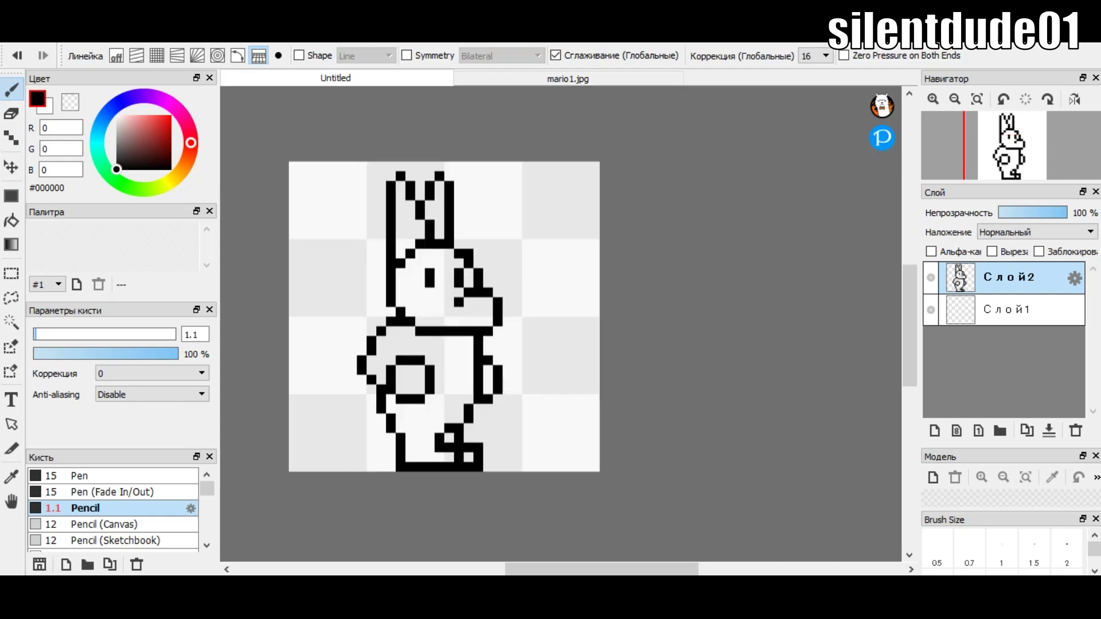
- Add new layer Слой3 above the bottom layer Слой1, then reselect Слой1
{"action": "left_click", "coordinate": [568, 78]}
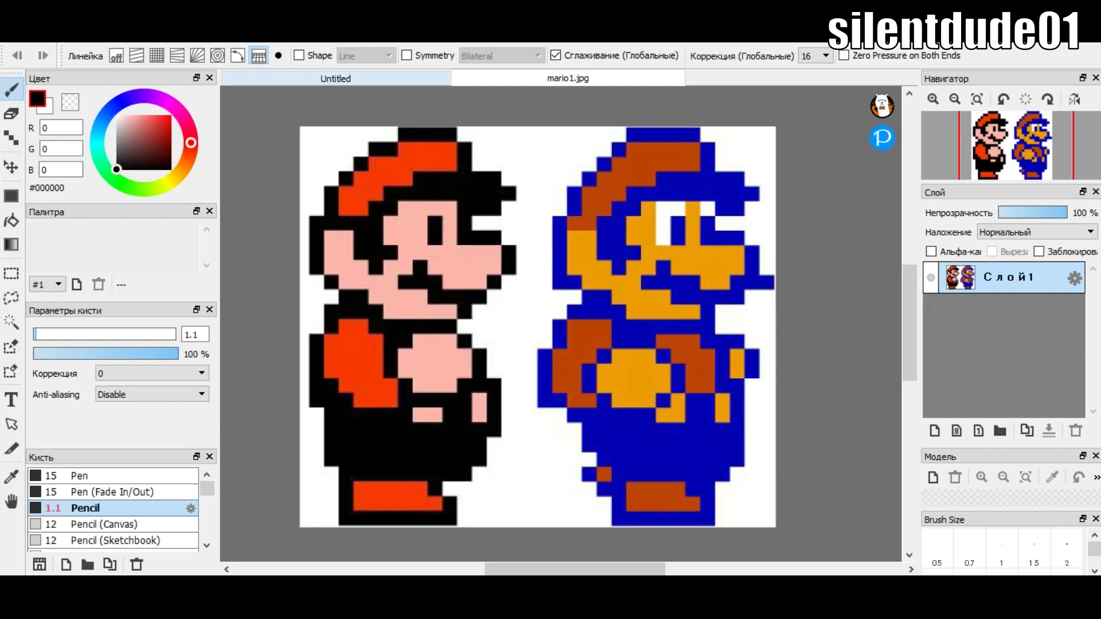
{"action": "left_click", "coordinate": [336, 78]}
{"action": "scroll", "coordinate": [428, 161], "scroll_direction": "up", "scroll_amount": 1}
{"action": "scroll", "coordinate": [409, 350], "scroll_direction": "down", "scroll_amount": 1}
{"action": "left_click", "coordinate": [1010, 309]}
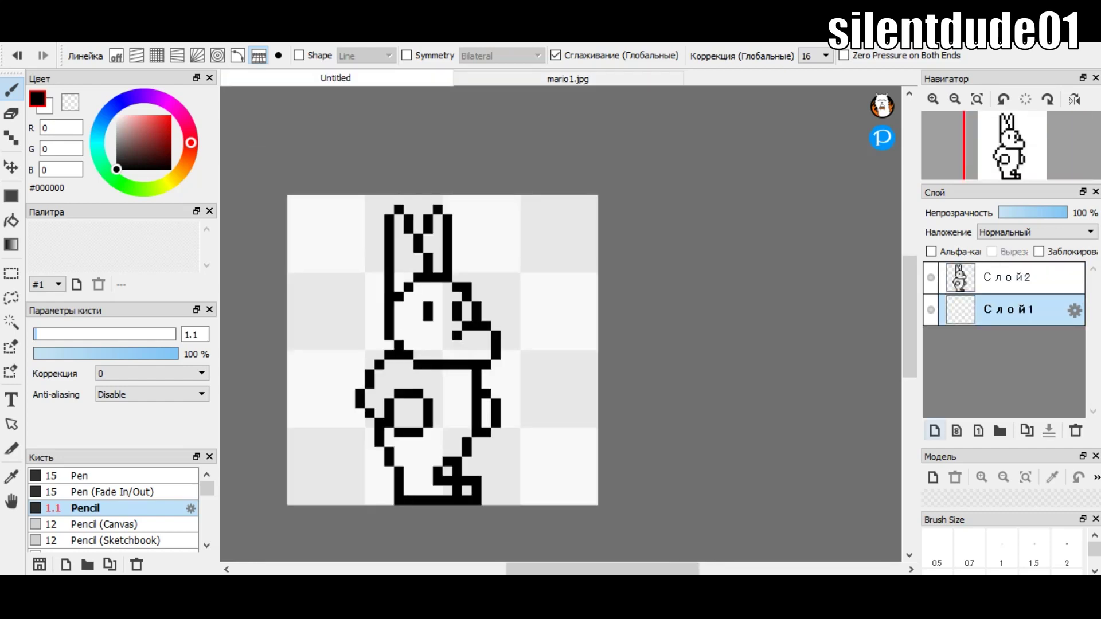
{"action": "left_click", "coordinate": [935, 431]}
{"action": "left_click", "coordinate": [1009, 341]}
- Fill Слой1 with a grey rectangle covering the canvas, then make Слой3 active
{"action": "left_click", "coordinate": [117, 123]}
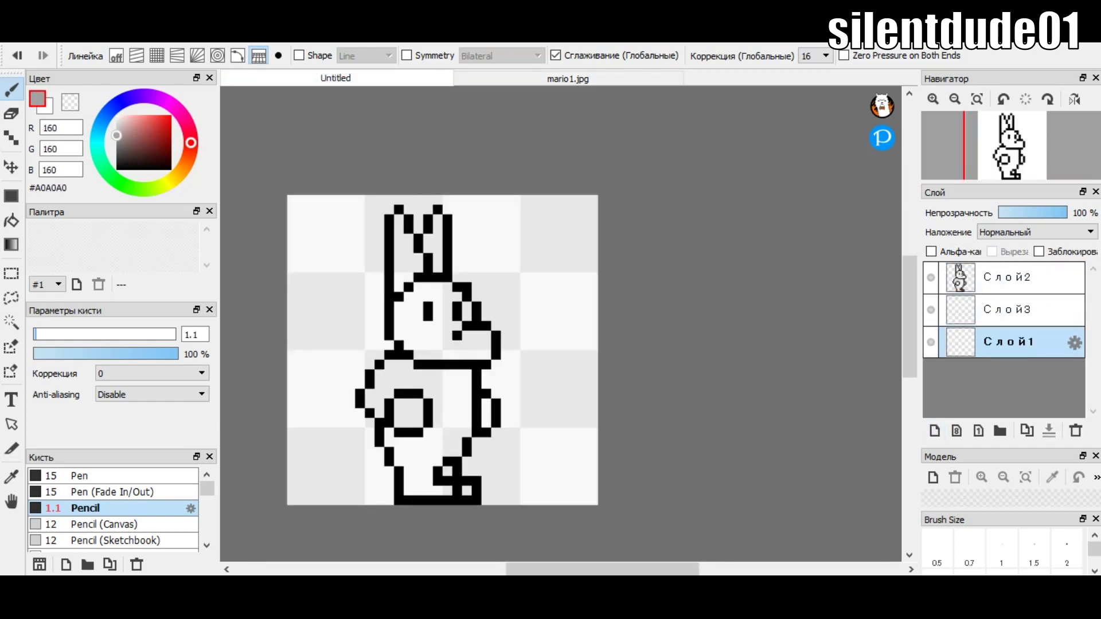
{"action": "left_click", "coordinate": [12, 196]}
{"action": "left_click_drag", "start_coordinate": [248, 166], "coordinate": [678, 537]}
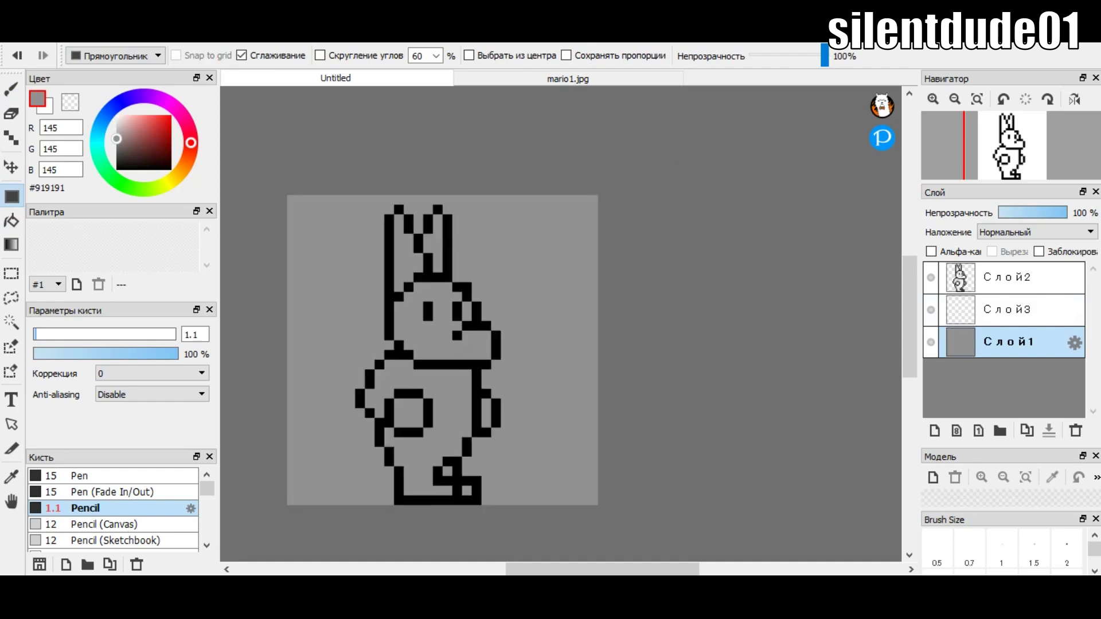
{"action": "left_click", "coordinate": [1010, 310]}
{"action": "scroll", "coordinate": [463, 302], "scroll_direction": "up", "scroll_amount": 1}
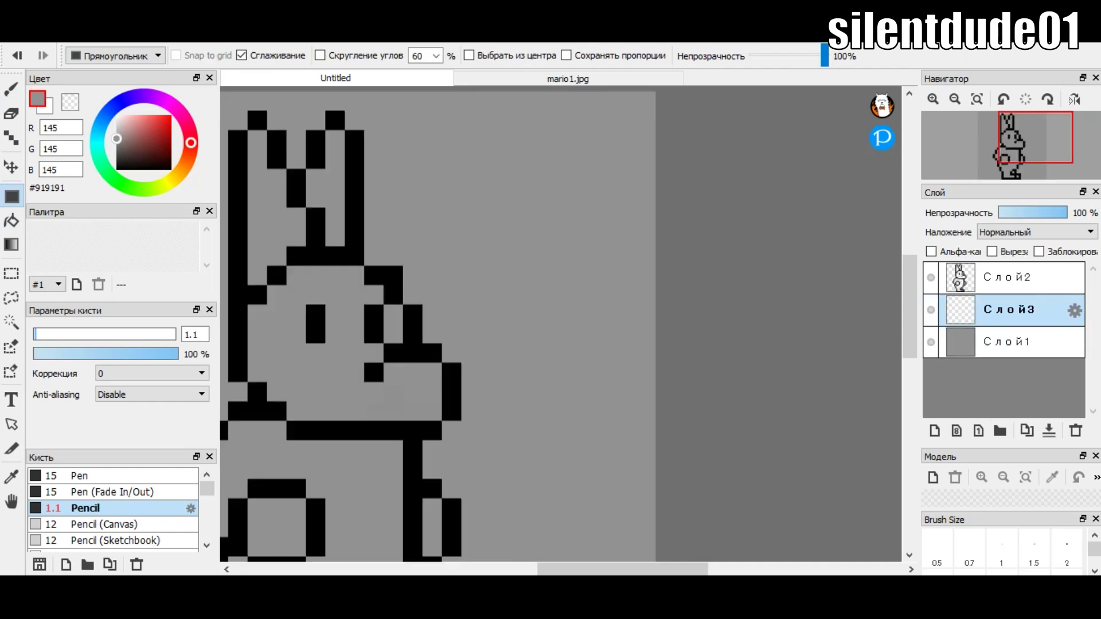
{"action": "scroll", "coordinate": [464, 302], "scroll_direction": "up", "scroll_amount": 1}
- On Слой2, erase pixels around the snout and repaint two snout outline pixels black
{"action": "left_click", "coordinate": [1009, 277]}
{"action": "left_click", "coordinate": [11, 114]}
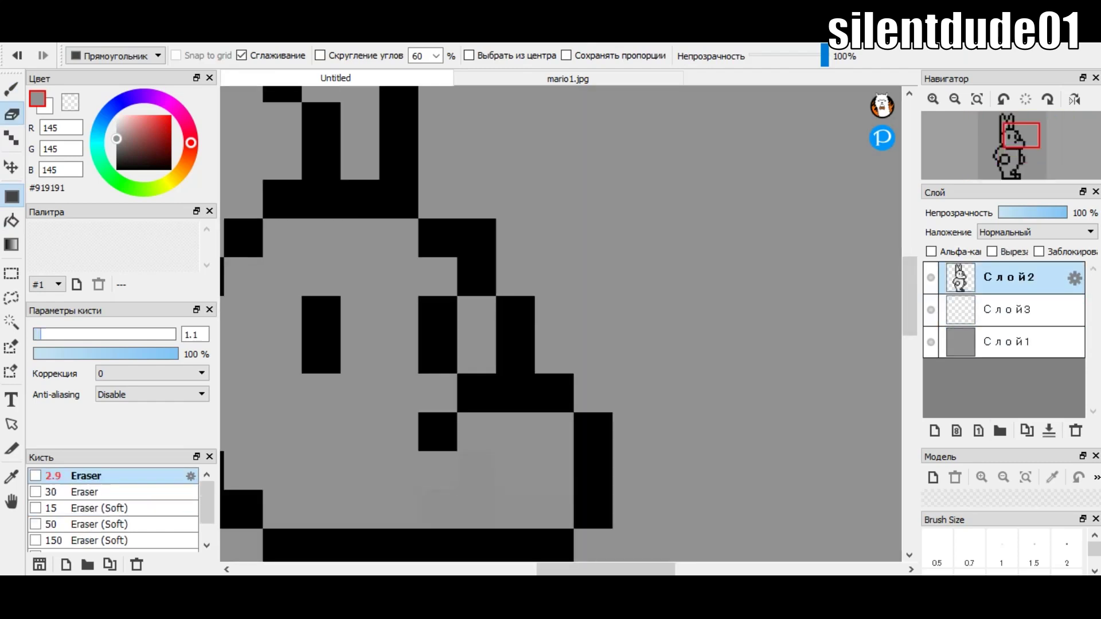
{"action": "left_click_drag", "start_coordinate": [492, 403], "coordinate": [494, 434]}
{"action": "key", "text": "b"}
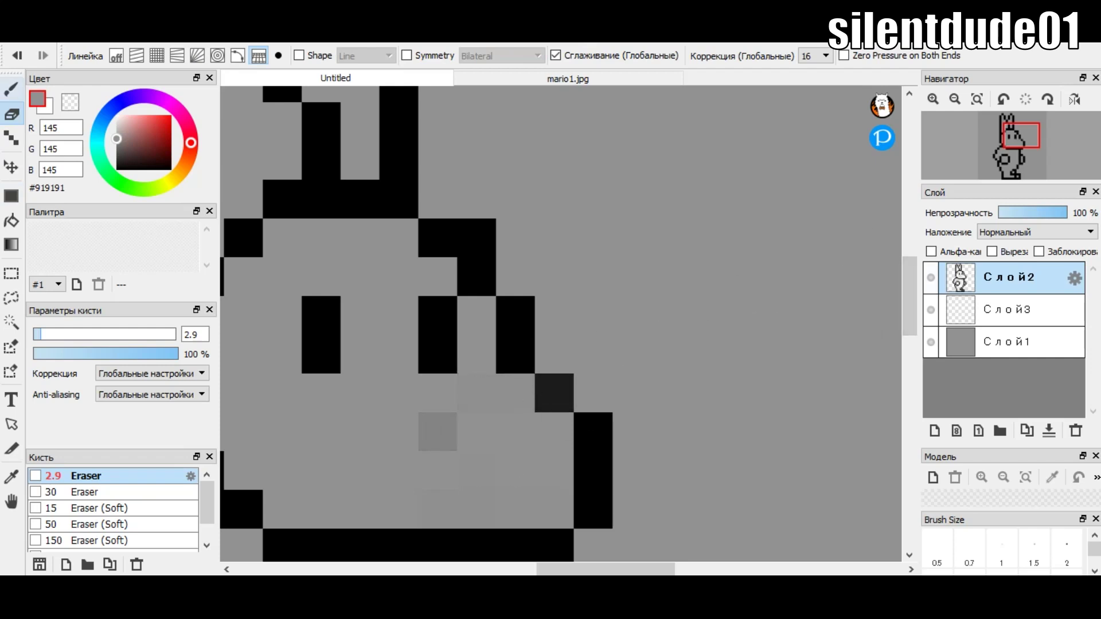
{"action": "left_click", "coordinate": [438, 432]}
{"action": "left_click", "coordinate": [554, 393]}
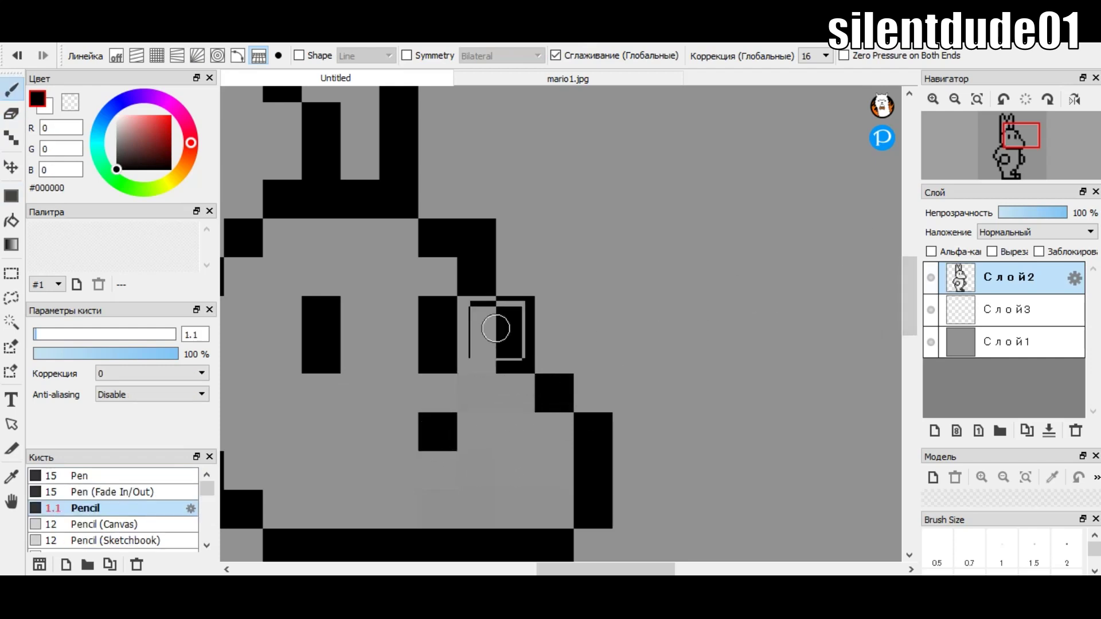
{"action": "scroll", "coordinate": [492, 355], "scroll_direction": "up", "scroll_amount": 1}
- On Слой3, choose brown on the colour wheel and paint brown pixels under the snout
{"action": "left_click", "coordinate": [1009, 310]}
{"action": "left_click", "coordinate": [135, 97]}
{"action": "left_click", "coordinate": [154, 119]}
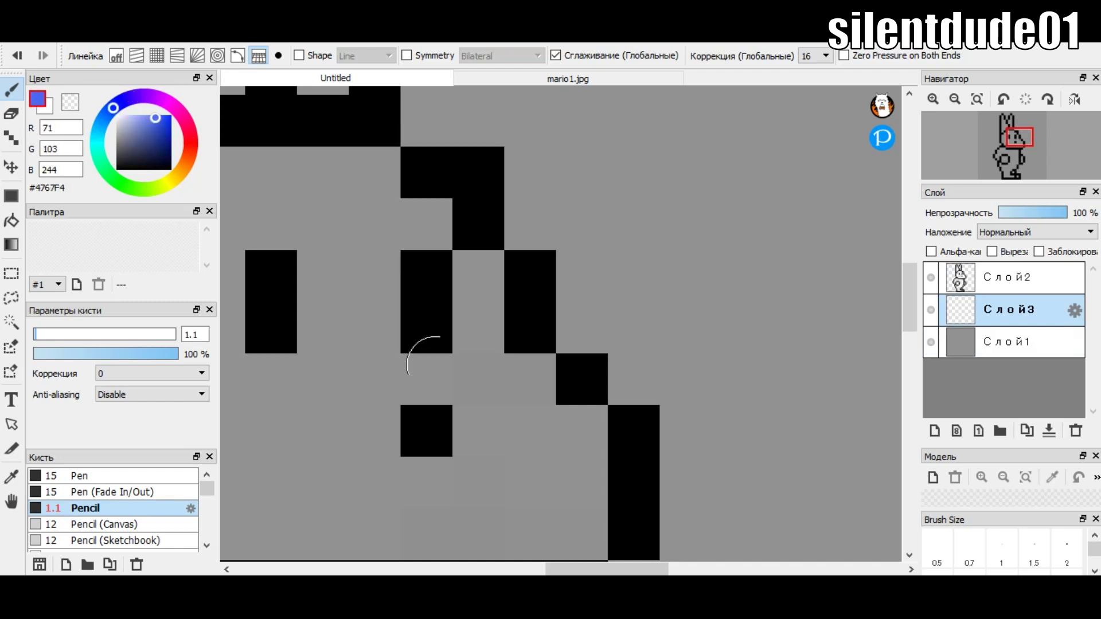
{"action": "left_click_drag", "start_coordinate": [113, 108], "coordinate": [179, 172]}
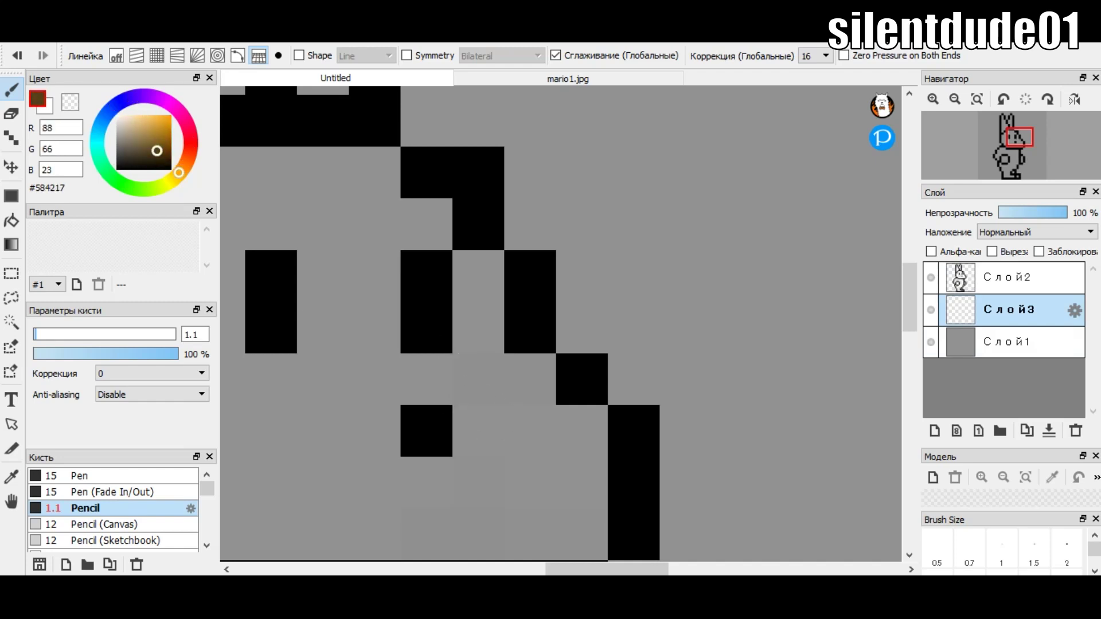
{"action": "left_click_drag", "start_coordinate": [478, 430], "coordinate": [530, 378]}
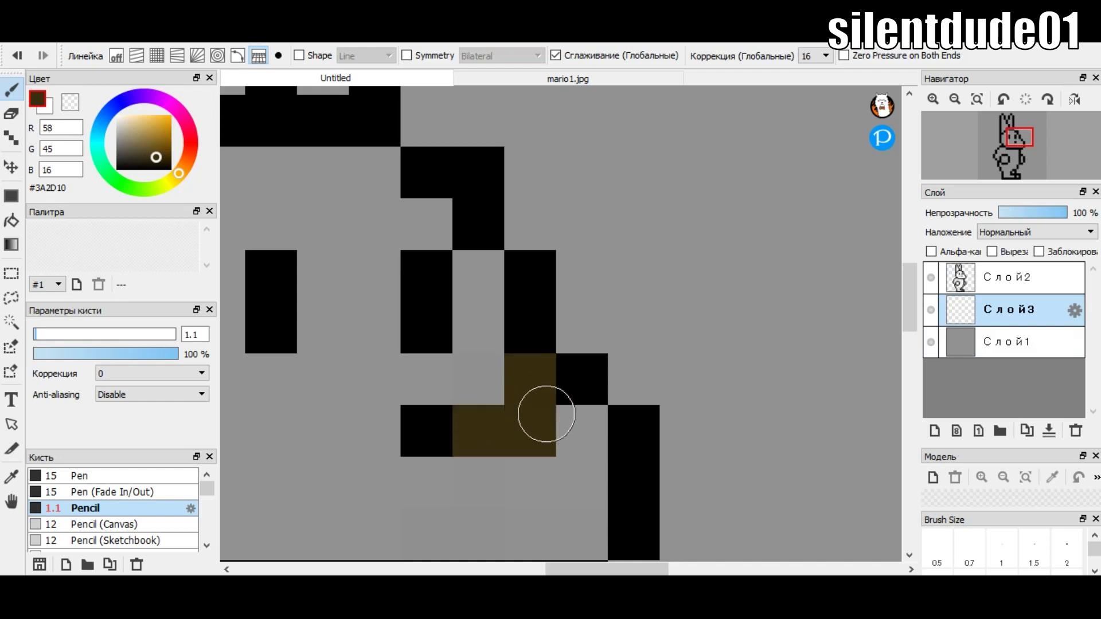
- Refine the brown pixels into a two-pixel brown bar under the snout
{"action": "scroll", "coordinate": [443, 321], "scroll_direction": "down", "scroll_amount": 1}
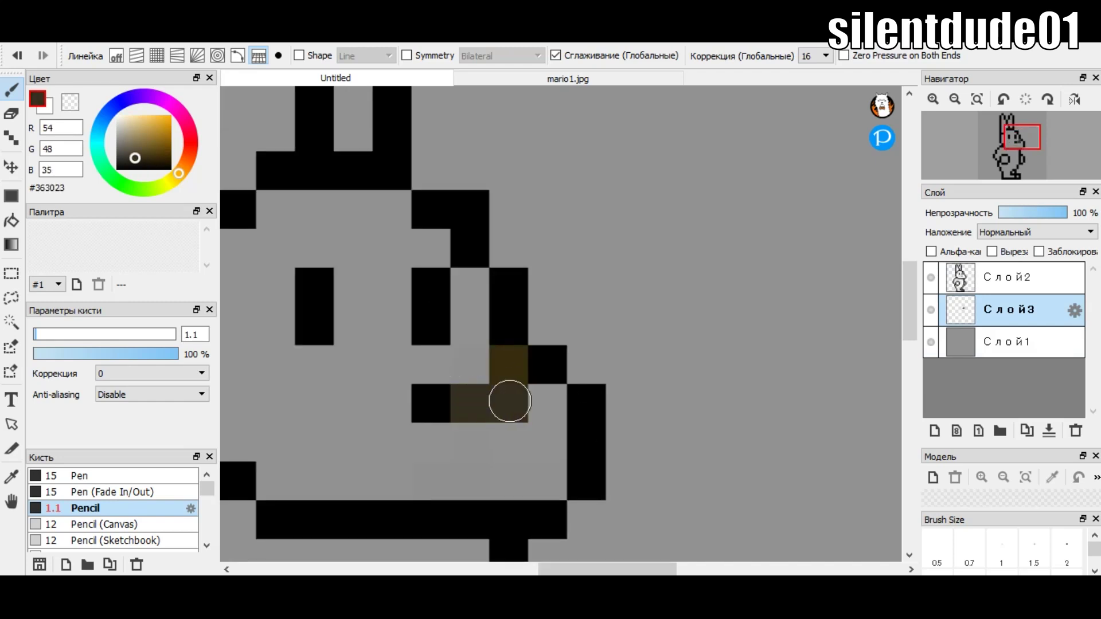
{"action": "left_click", "coordinate": [536, 405]}
{"action": "left_click", "coordinate": [469, 367]}
{"action": "scroll", "coordinate": [459, 367], "scroll_direction": "down", "scroll_amount": 1}
{"action": "scroll", "coordinate": [489, 332], "scroll_direction": "up", "scroll_amount": 2}
{"action": "key", "text": "ctrl+z"}
{"action": "key", "text": "ctrl+z"}
{"action": "key", "text": "ctrl+z"}
{"action": "key", "text": "ctrl+z"}
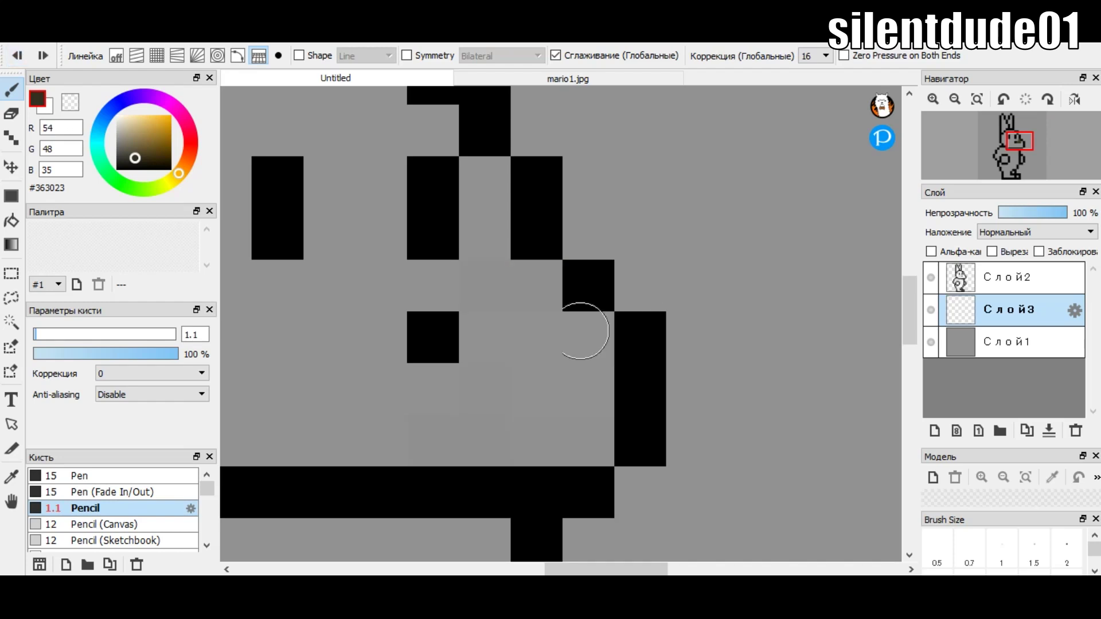
{"action": "left_click_drag", "start_coordinate": [484, 285], "coordinate": [551, 285]}
{"action": "scroll", "coordinate": [516, 298], "scroll_direction": "down", "scroll_amount": 2}
{"action": "scroll", "coordinate": [464, 331], "scroll_direction": "up", "scroll_amount": 2}
{"action": "scroll", "coordinate": [463, 331], "scroll_direction": "up", "scroll_amount": 1}
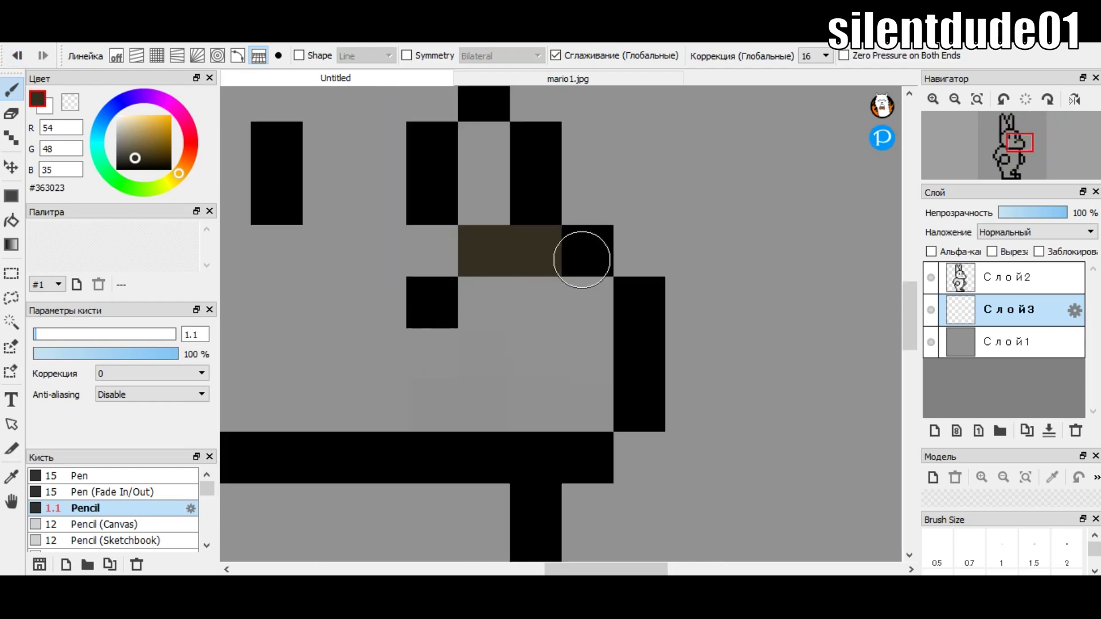
- On Слой2, erase the black pixel beside the brown bar and repaint the right outline column
{"action": "left_click", "coordinate": [1009, 277]}
{"action": "left_click", "coordinate": [11, 114]}
{"action": "mouse_move", "coordinate": [497, 323]}
{"action": "left_mouse_down"}
{"action": "mouse_move", "coordinate": [565, 282]}
{"action": "mouse_move", "coordinate": [462, 258]}
{"action": "mouse_move", "coordinate": [602, 283]}
{"action": "mouse_move", "coordinate": [640, 344]}
{"action": "left_mouse_up"}
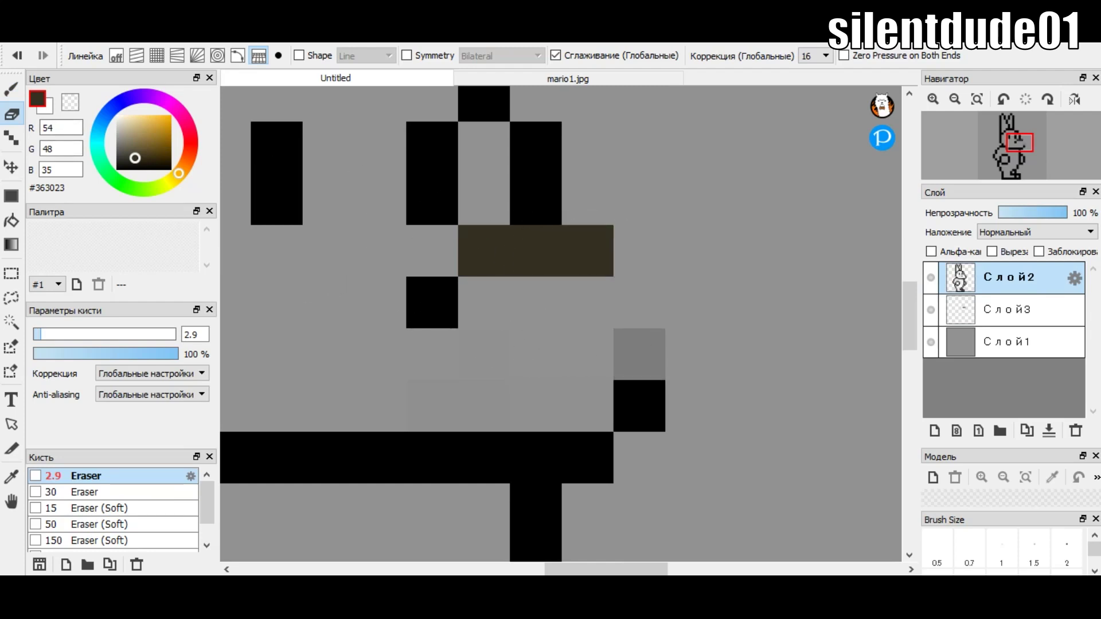
{"action": "key", "text": "b"}
{"action": "left_click_drag", "start_coordinate": [636, 361], "coordinate": [636, 292]}
{"action": "scroll", "coordinate": [487, 287], "scroll_direction": "down", "scroll_amount": 3}
{"action": "scroll", "coordinate": [553, 272], "scroll_direction": "up", "scroll_amount": 3}
{"action": "left_click", "coordinate": [558, 275]}
{"action": "key", "text": "ctrl+z"}
{"action": "scroll", "coordinate": [442, 306], "scroll_direction": "down", "scroll_amount": 3}
- Compare against the mario1.jpg reference, then return to the rabbit drawing
{"action": "left_click", "coordinate": [568, 78]}
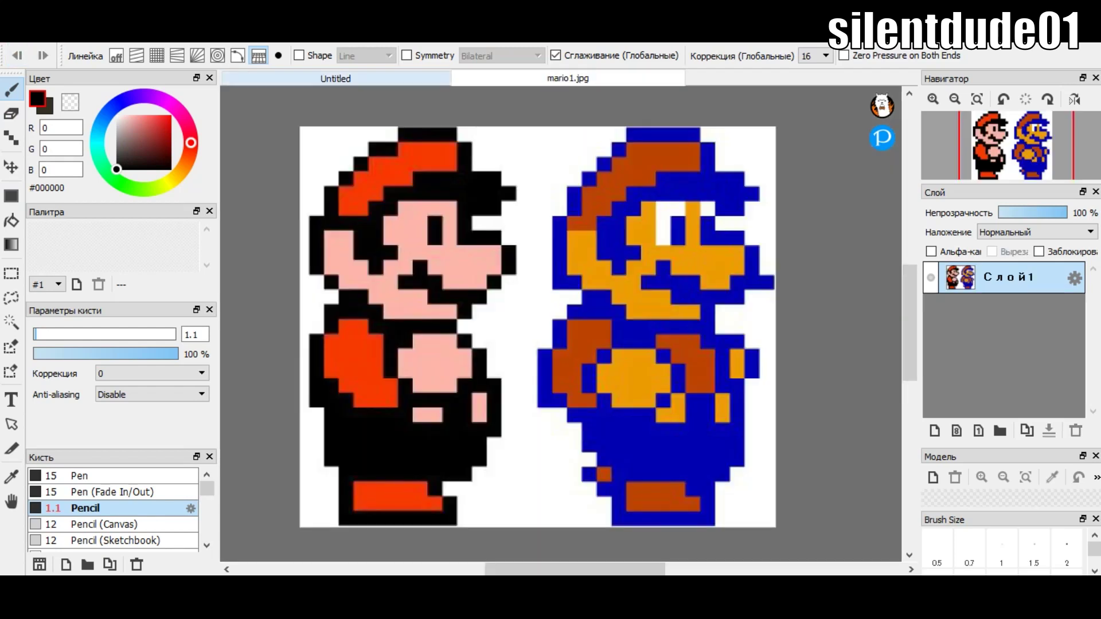
{"action": "left_click", "coordinate": [335, 78]}
{"action": "scroll", "coordinate": [516, 281], "scroll_direction": "up", "scroll_amount": 2}
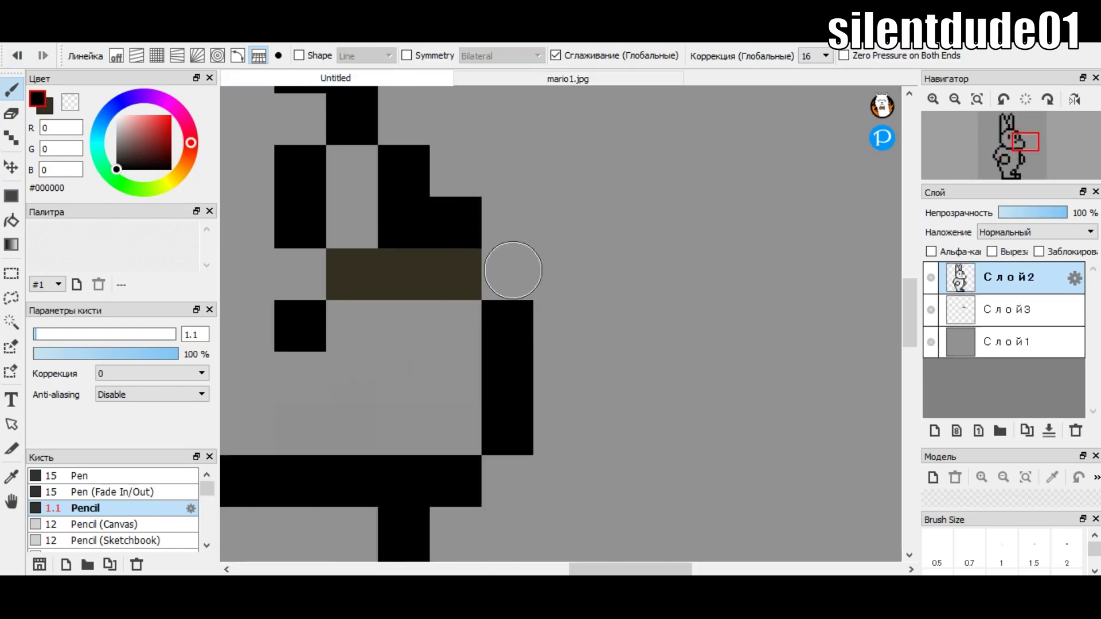
{"action": "scroll", "coordinate": [505, 264], "scroll_direction": "down", "scroll_amount": 2}
{"action": "scroll", "coordinate": [524, 404], "scroll_direction": "down", "scroll_amount": 1}
{"action": "scroll", "coordinate": [504, 367], "scroll_direction": "up", "scroll_amount": 2}
{"action": "scroll", "coordinate": [513, 287], "scroll_direction": "up", "scroll_amount": 1}
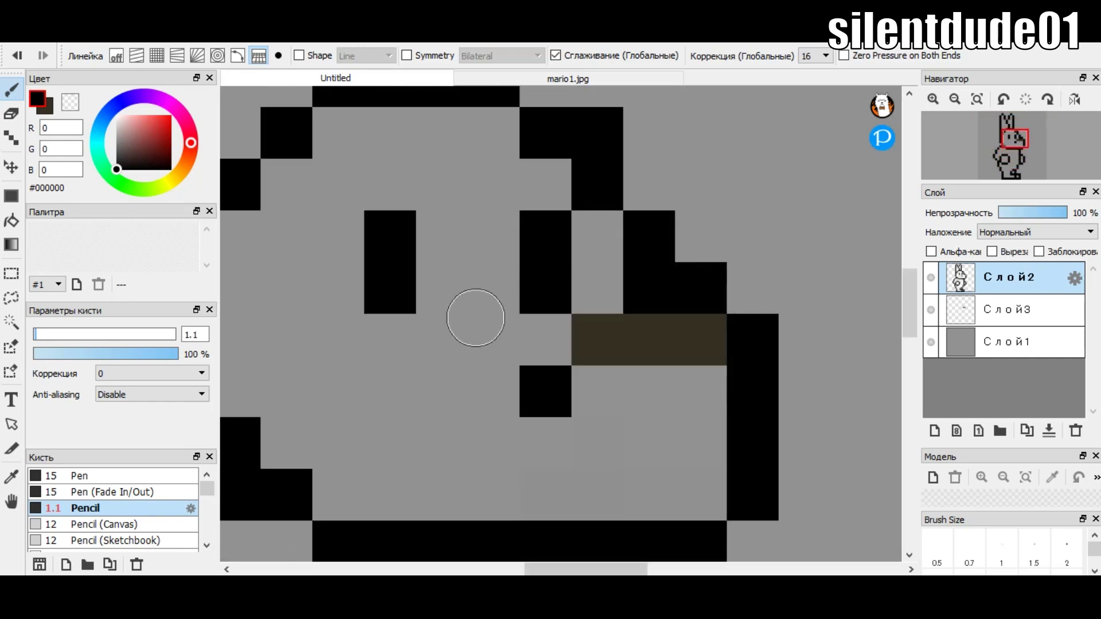
{"action": "scroll", "coordinate": [516, 333], "scroll_direction": "down", "scroll_amount": 1}
{"action": "scroll", "coordinate": [605, 359], "scroll_direction": "up", "scroll_amount": 1}
- Sample the bar's brown and repaint the bar darker on Слой3, adding one pixel beneath
{"action": "left_click", "coordinate": [607, 322], "text": "alt"}
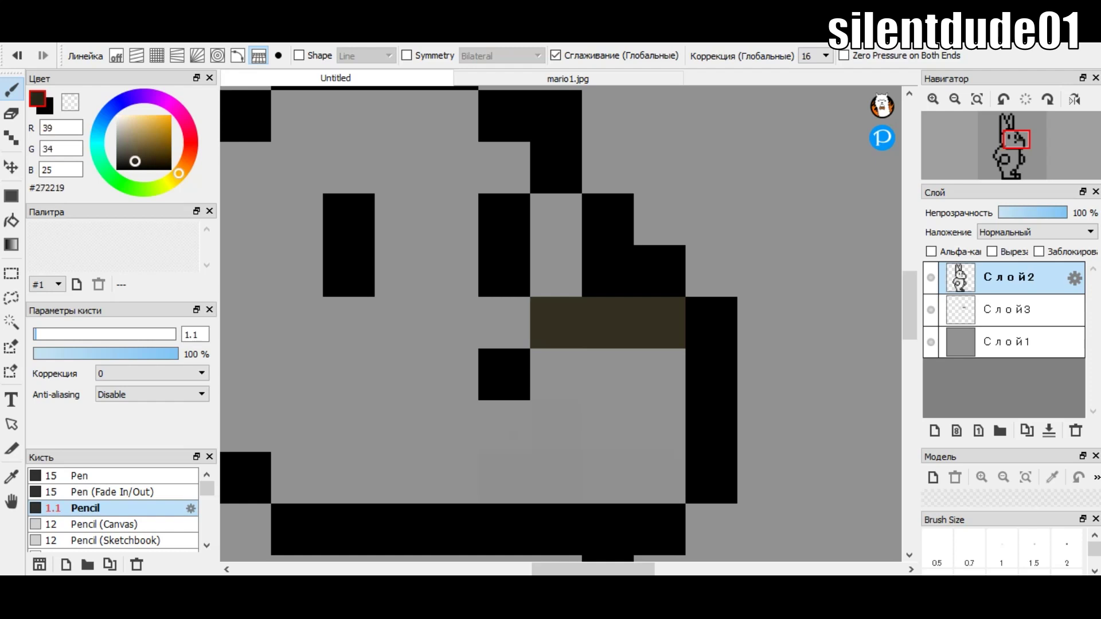
{"action": "left_click", "coordinate": [1009, 310]}
{"action": "mouse_move", "coordinate": [567, 307]}
{"action": "left_mouse_down"}
{"action": "mouse_move", "coordinate": [640, 320]}
{"action": "mouse_move", "coordinate": [556, 359]}
{"action": "mouse_move", "coordinate": [638, 361]}
{"action": "left_mouse_up"}
{"action": "left_click", "coordinate": [638, 362]}
{"action": "scroll", "coordinate": [377, 359], "scroll_direction": "up", "scroll_amount": 1}
{"action": "scroll", "coordinate": [377, 359], "scroll_direction": "down", "scroll_amount": 1}
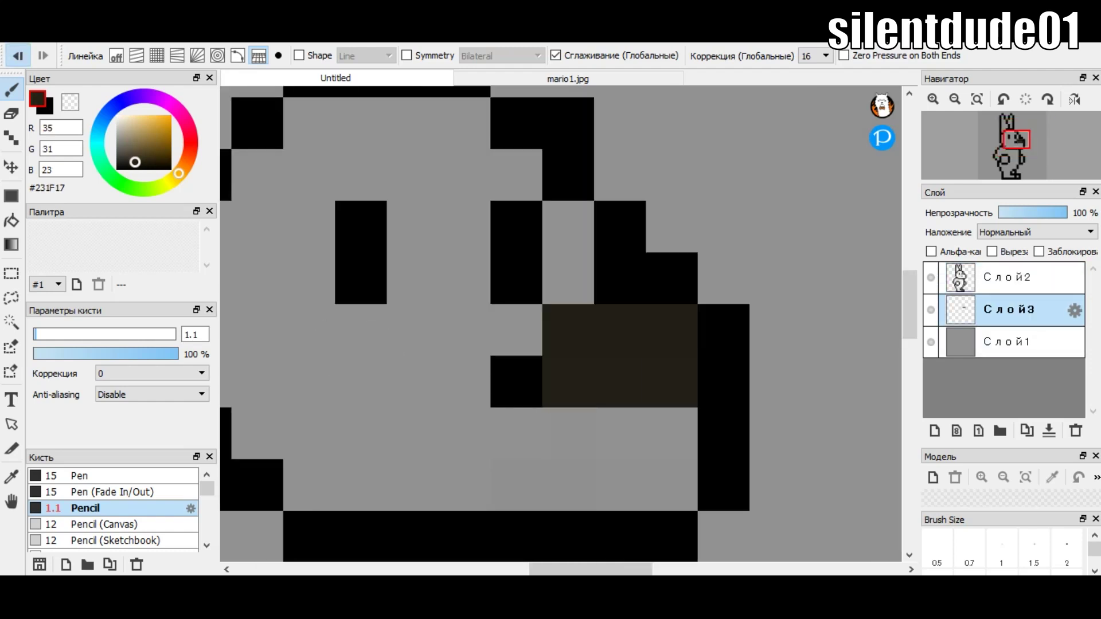
{"action": "key", "text": "ctrl+z"}
{"action": "key", "text": "ctrl+z"}
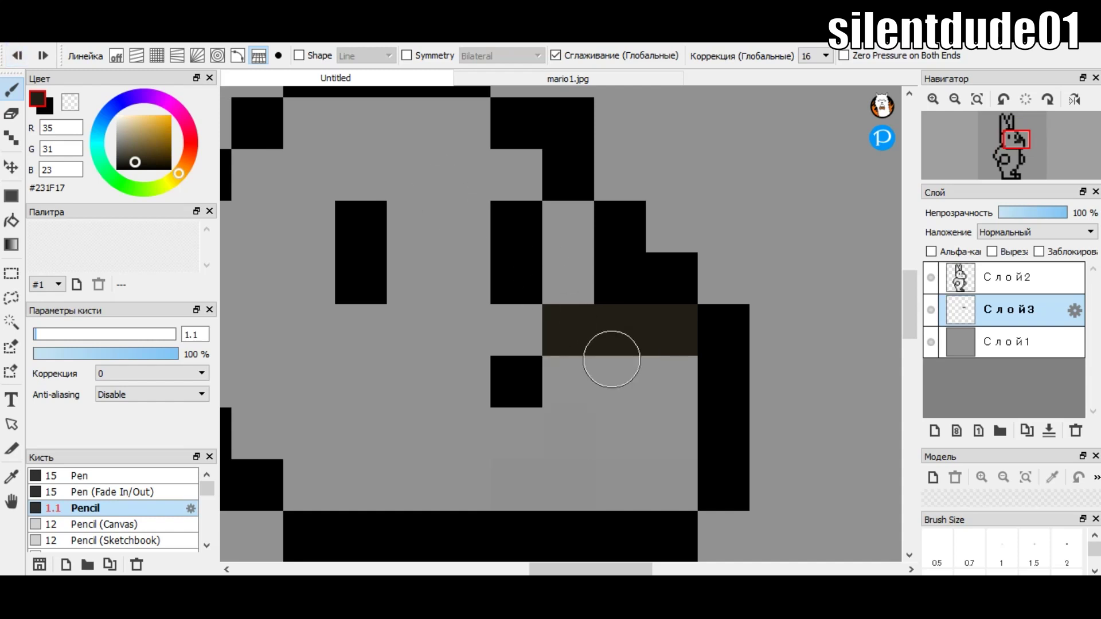
{"action": "left_click", "coordinate": [619, 381]}
{"action": "scroll", "coordinate": [401, 240], "scroll_direction": "down", "scroll_amount": 3}
{"action": "scroll", "coordinate": [401, 286], "scroll_direction": "up", "scroll_amount": 1}
{"action": "scroll", "coordinate": [362, 269], "scroll_direction": "up", "scroll_amount": 3}
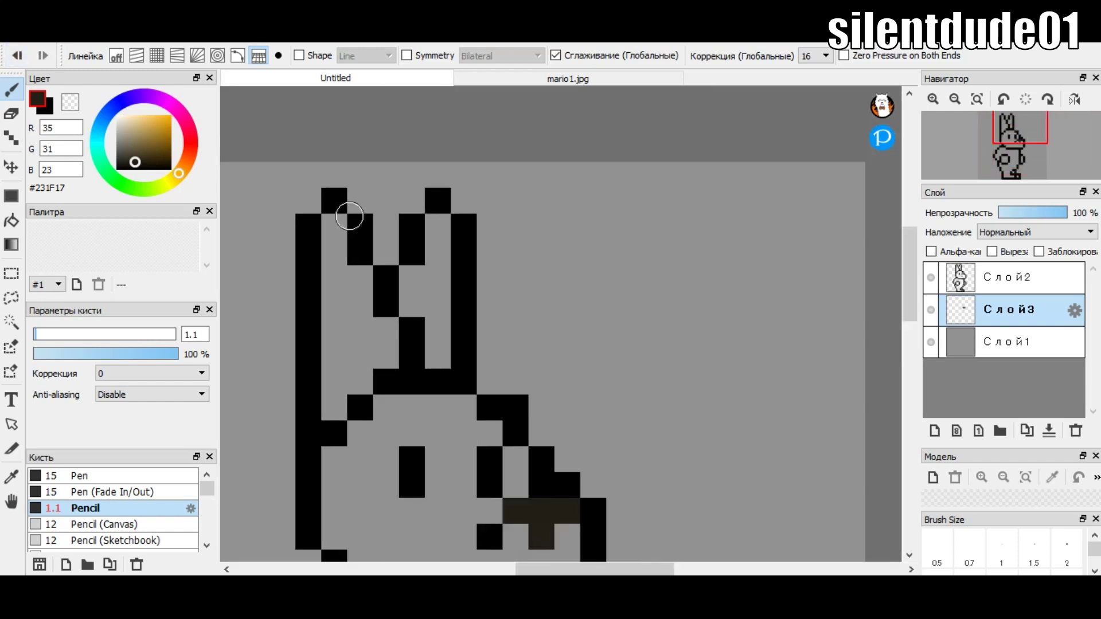
- On Слой2, erase the stepped black pixels at the ear base with a single-pixel eraser
{"action": "scroll", "coordinate": [344, 209], "scroll_direction": "up", "scroll_amount": 2}
{"action": "left_click", "coordinate": [1009, 277]}
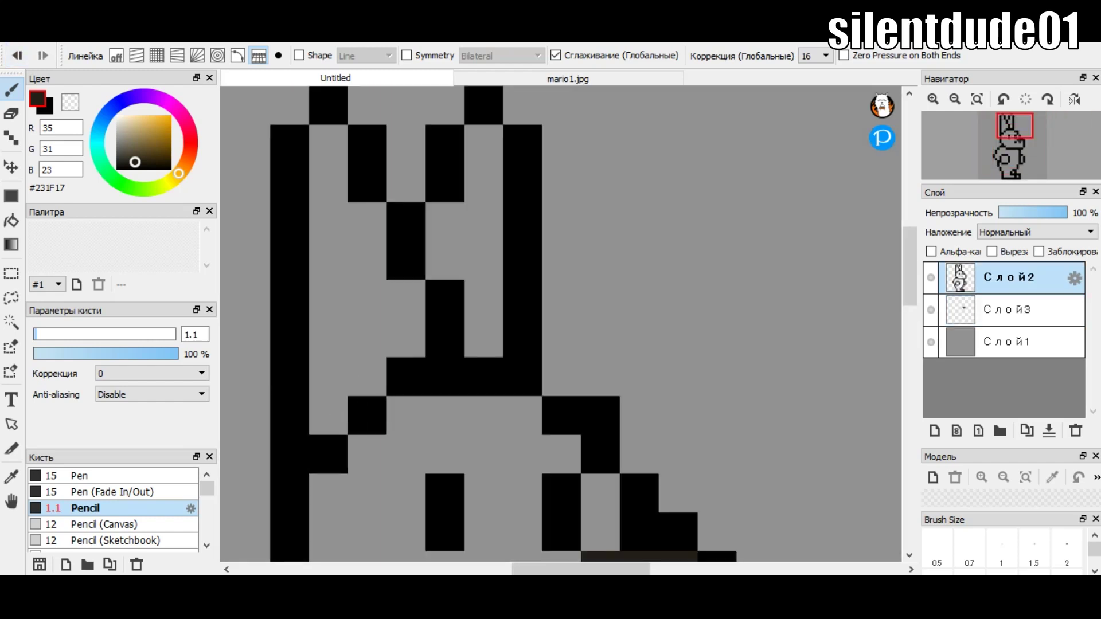
{"action": "key", "text": "e"}
{"action": "mouse_move", "coordinate": [401, 373]}
{"action": "left_mouse_down"}
{"action": "mouse_move", "coordinate": [327, 453]}
{"action": "mouse_move", "coordinate": [401, 378]}
{"action": "left_mouse_up"}
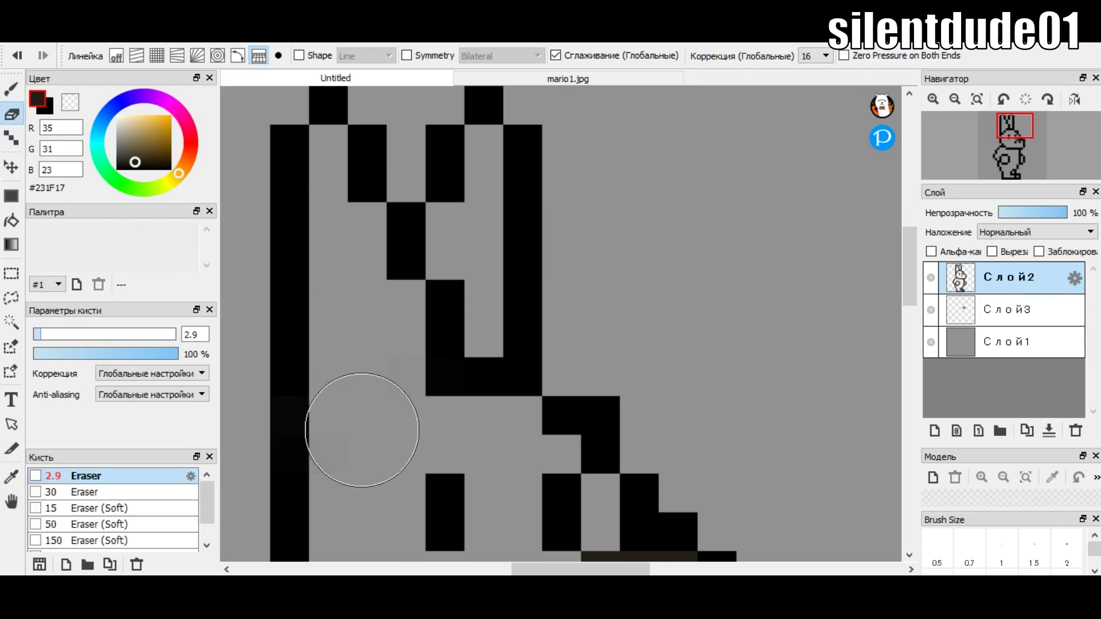
{"action": "left_click", "coordinate": [969, 551]}
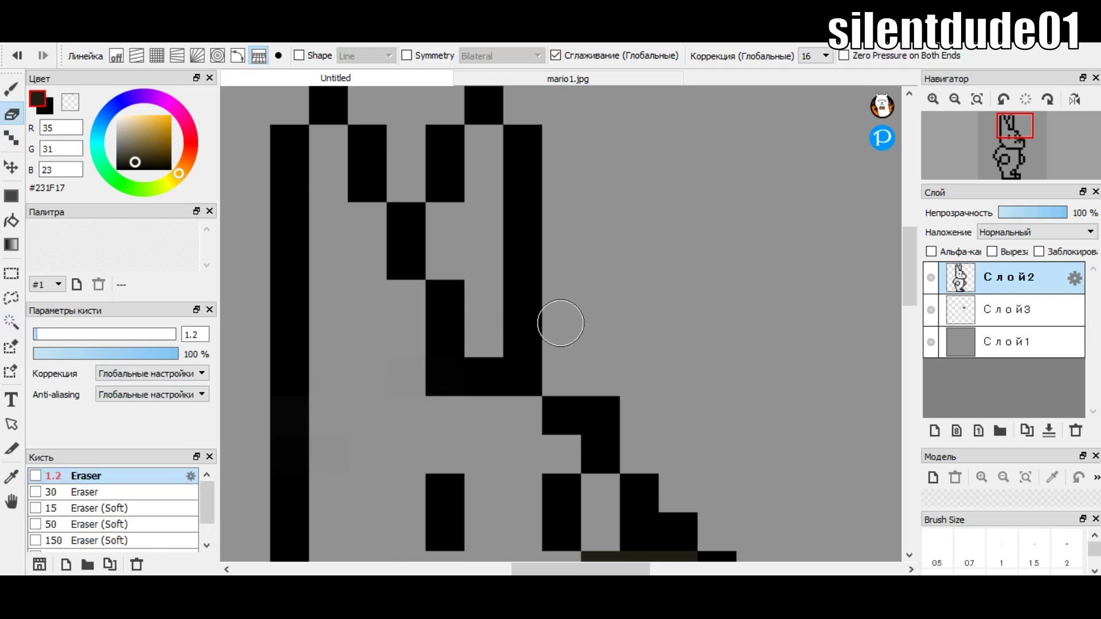
{"action": "left_click_drag", "start_coordinate": [489, 370], "coordinate": [480, 374]}
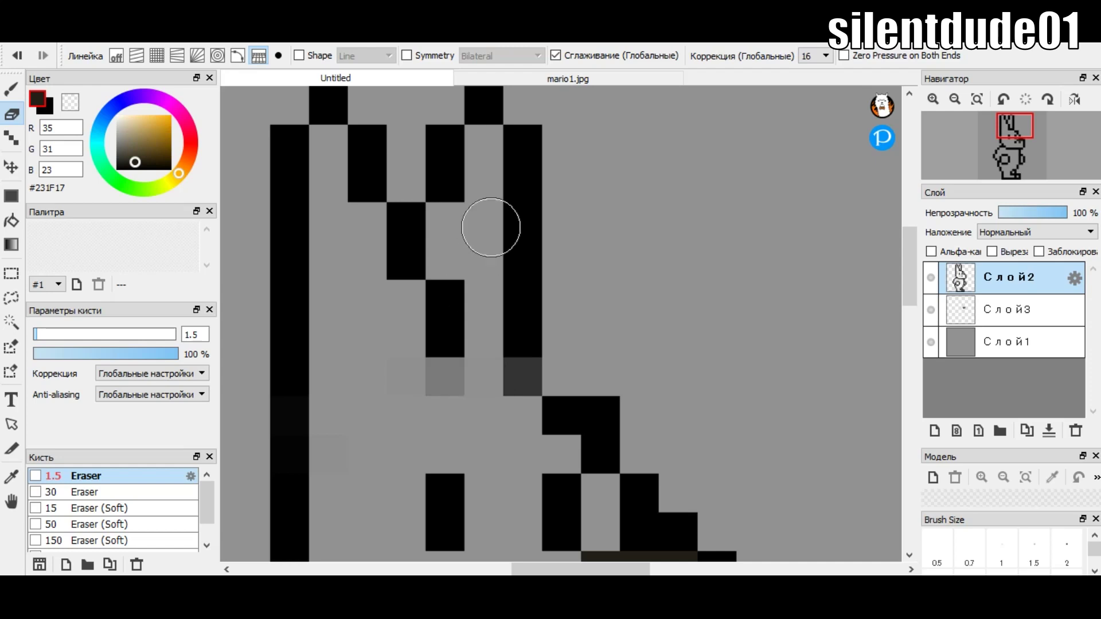
{"action": "scroll", "coordinate": [466, 233], "scroll_direction": "down", "scroll_amount": 1}
- Refill two erased outline pixels in pure black with the Pencil
{"action": "key", "text": "b"}
{"action": "left_click", "coordinate": [442, 267], "text": "alt"}
{"action": "left_click", "coordinate": [444, 329]}
{"action": "left_click", "coordinate": [510, 329]}
{"action": "scroll", "coordinate": [447, 295], "scroll_direction": "down", "scroll_amount": 1}
{"action": "scroll", "coordinate": [447, 295], "scroll_direction": "down", "scroll_amount": 1}
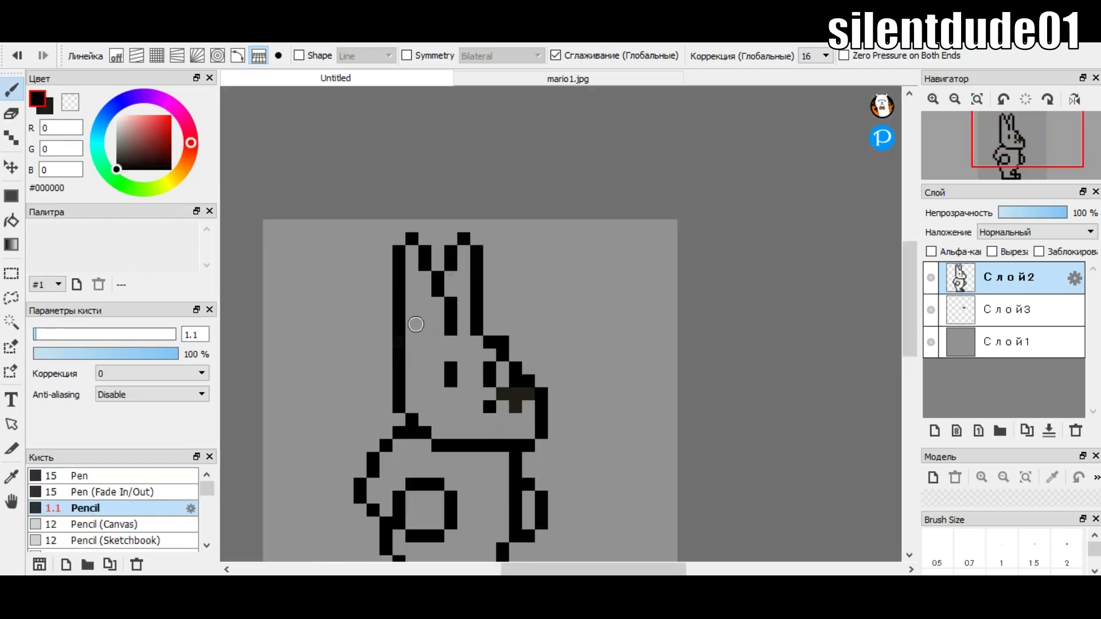
{"action": "scroll", "coordinate": [416, 324], "scroll_direction": "up", "scroll_amount": 1}
{"action": "scroll", "coordinate": [454, 369], "scroll_direction": "down", "scroll_amount": 1}
{"action": "scroll", "coordinate": [450, 332], "scroll_direction": "up", "scroll_amount": 2}
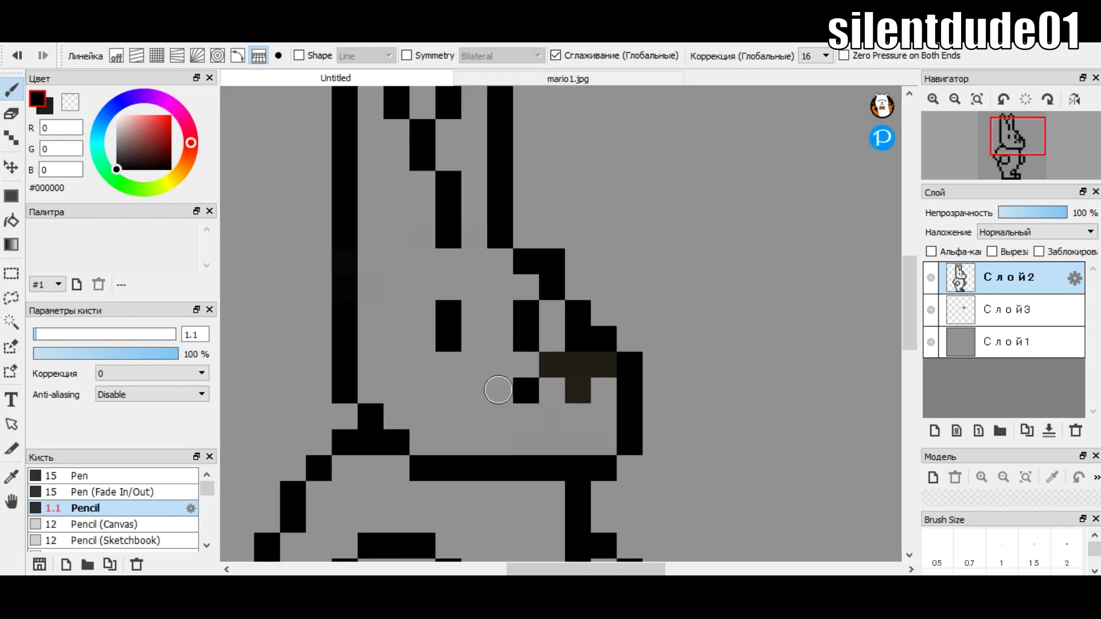
{"action": "scroll", "coordinate": [527, 440], "scroll_direction": "up", "scroll_amount": 1}
- Try three black mouth pixels, undo them, and draw a row of three pixels above the mouth
{"action": "left_click", "coordinate": [577, 444]}
{"action": "left_click", "coordinate": [629, 445]}
{"action": "left_click", "coordinate": [467, 437]}
{"action": "scroll", "coordinate": [460, 290], "scroll_direction": "down", "scroll_amount": 1}
{"action": "left_click", "coordinate": [17, 55]}
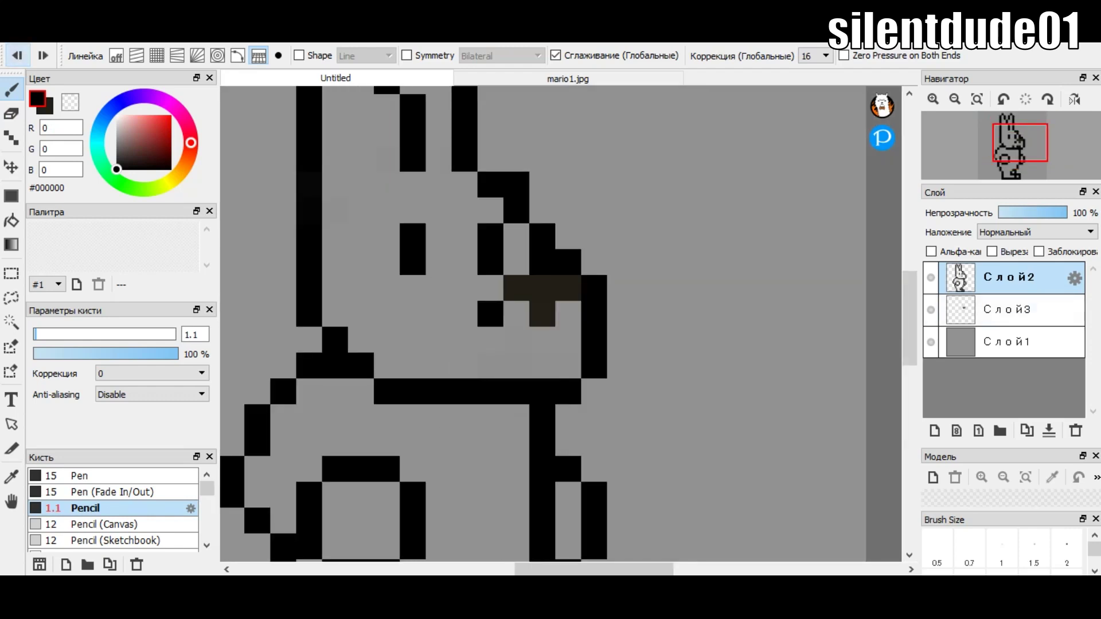
{"action": "left_click_drag", "start_coordinate": [430, 360], "coordinate": [490, 363]}
{"action": "scroll", "coordinate": [413, 347], "scroll_direction": "down", "scroll_amount": 1}
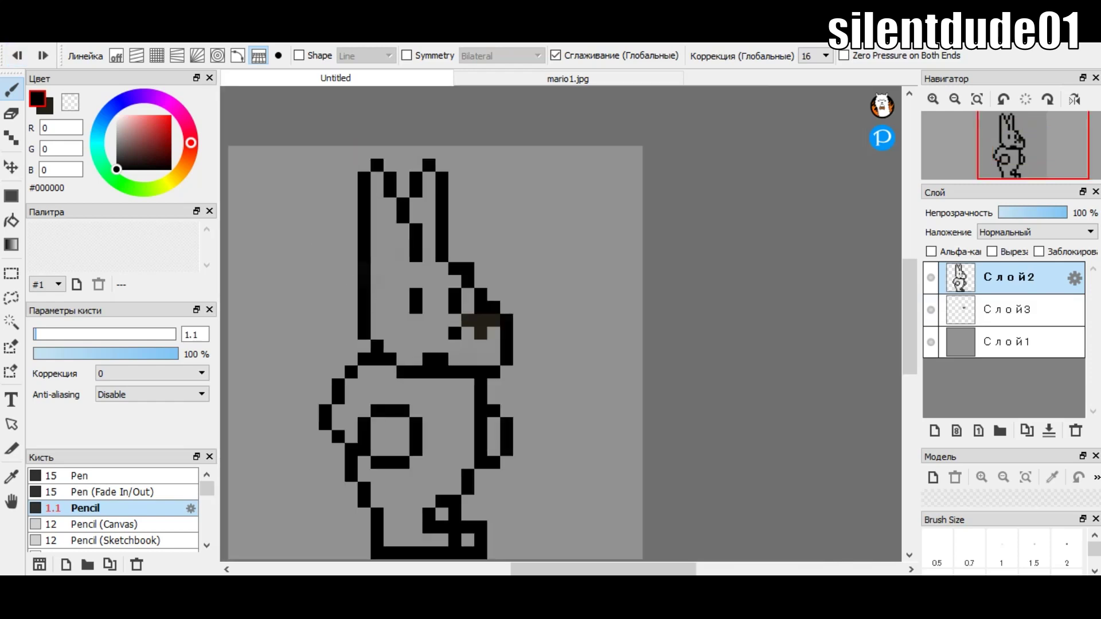
{"action": "scroll", "coordinate": [502, 275], "scroll_direction": "up", "scroll_amount": 1}
{"action": "scroll", "coordinate": [499, 312], "scroll_direction": "up", "scroll_amount": 1}
{"action": "scroll", "coordinate": [541, 304], "scroll_direction": "up", "scroll_amount": 1}
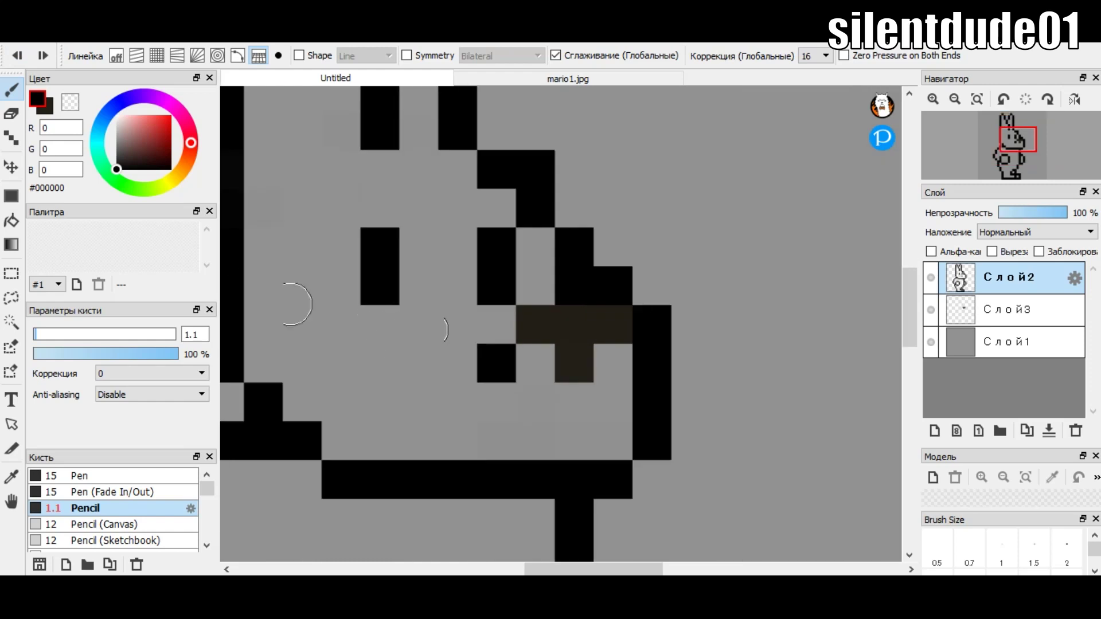
- Erase the black eye block and stepped nose outline, and draw a diagonal snout outline
{"action": "key", "text": "e"}
{"action": "left_click_drag", "start_coordinate": [496, 235], "coordinate": [496, 301]}
{"action": "scroll", "coordinate": [503, 335], "scroll_direction": "down", "scroll_amount": 1}
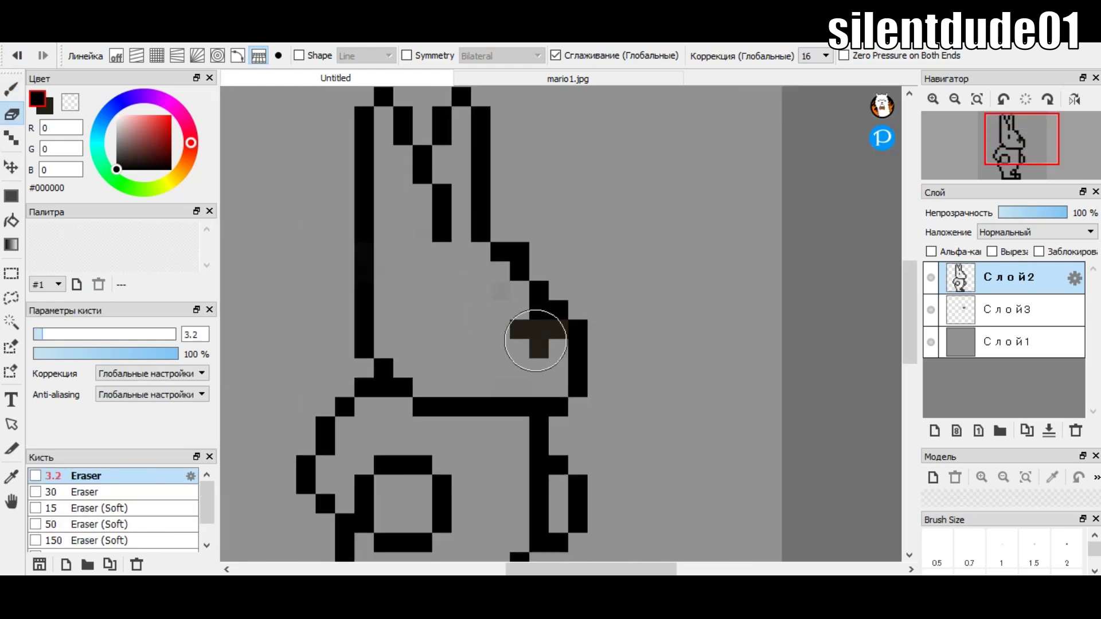
{"action": "left_click_drag", "start_coordinate": [536, 315], "coordinate": [484, 287]}
{"action": "mouse_move", "coordinate": [447, 235]}
{"action": "left_mouse_down"}
{"action": "mouse_move", "coordinate": [508, 266]}
{"action": "mouse_move", "coordinate": [521, 311]}
{"action": "mouse_move", "coordinate": [620, 364]}
{"action": "mouse_move", "coordinate": [637, 396]}
{"action": "left_mouse_up"}
- On Слой3, erase the dark T-shaped nose
{"action": "scroll", "coordinate": [545, 270], "scroll_direction": "down", "scroll_amount": 1}
{"action": "scroll", "coordinate": [573, 326], "scroll_direction": "up", "scroll_amount": 1}
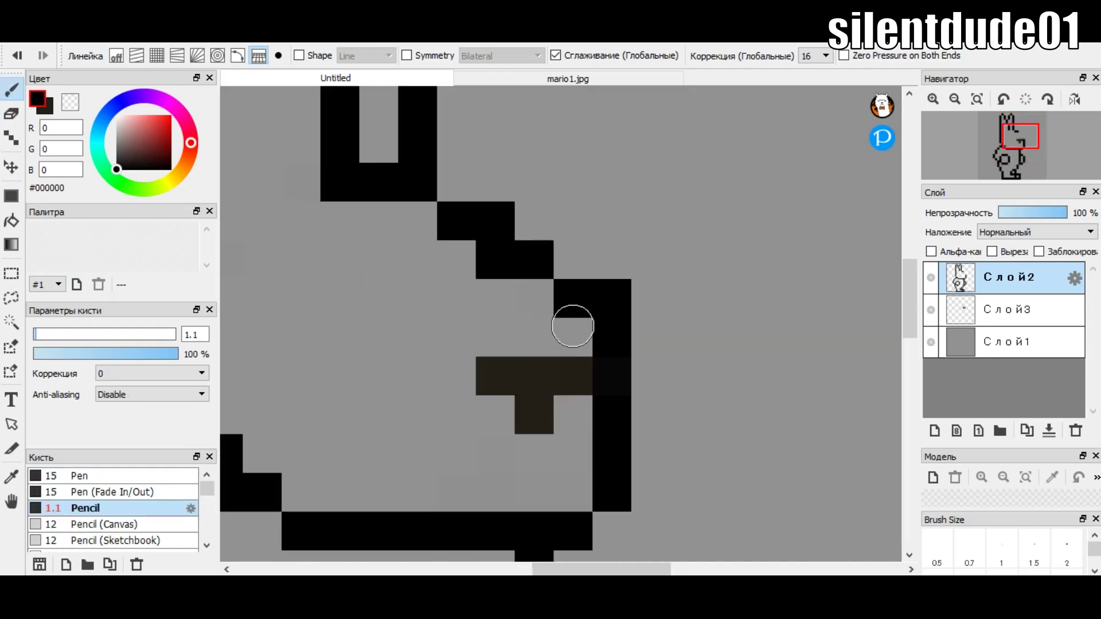
{"action": "left_click", "coordinate": [1009, 310]}
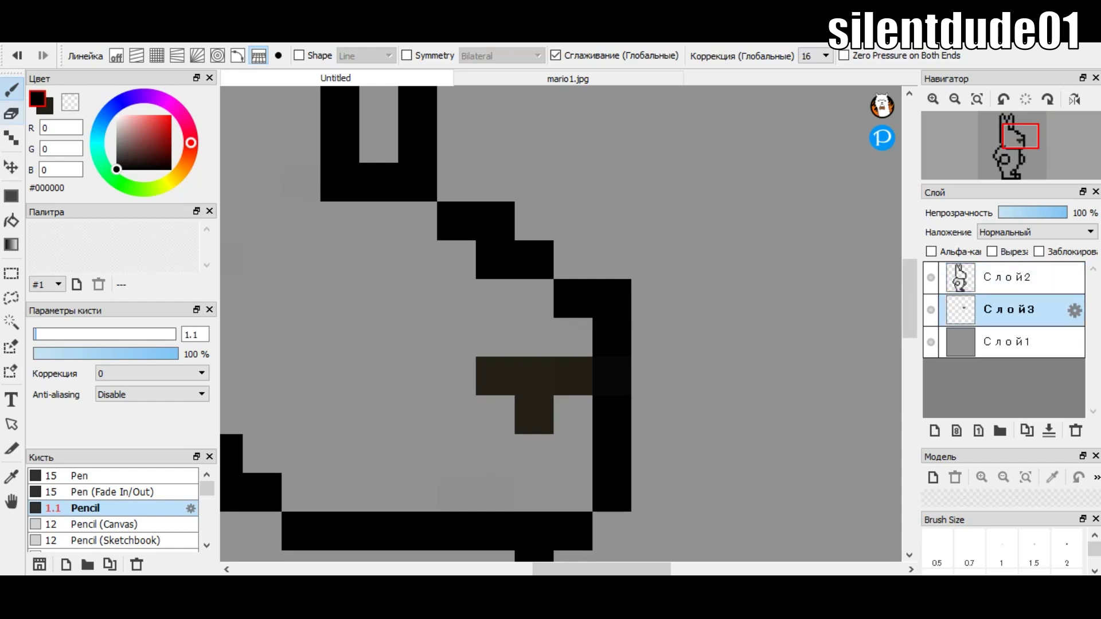
{"action": "key", "text": "e"}
{"action": "left_click_drag", "start_coordinate": [614, 369], "coordinate": [566, 357]}
{"action": "scroll", "coordinate": [610, 332], "scroll_direction": "down", "scroll_amount": 1}
{"action": "scroll", "coordinate": [532, 362], "scroll_direction": "up", "scroll_amount": 1}
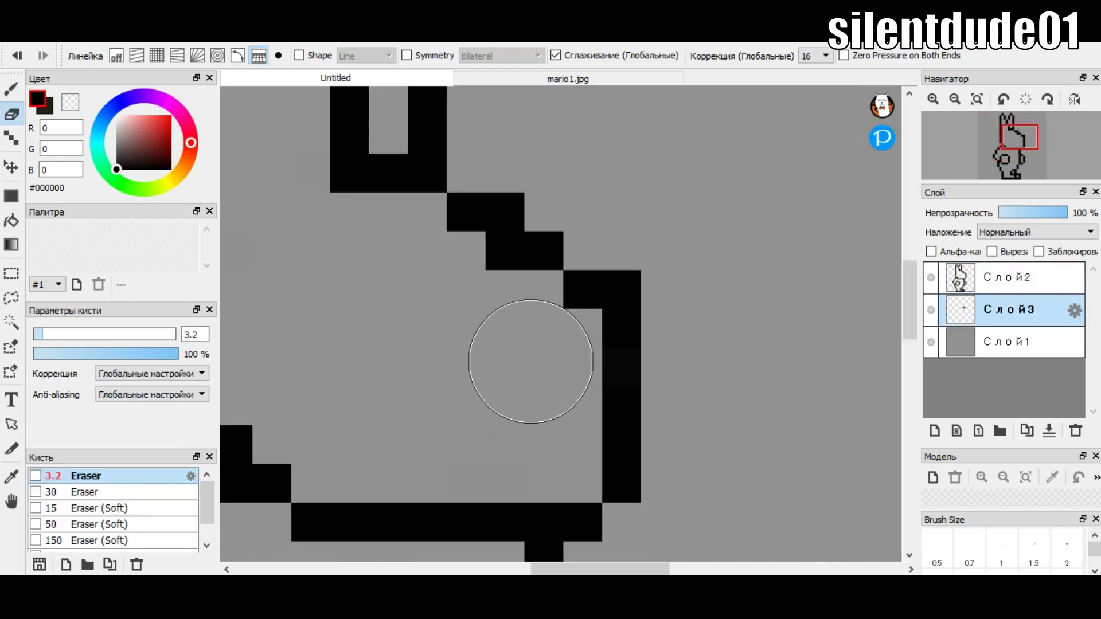
{"action": "scroll", "coordinate": [532, 361], "scroll_direction": "down", "scroll_amount": 1}
{"action": "scroll", "coordinate": [457, 357], "scroll_direction": "up", "scroll_amount": 1}
- On Слой2, test a 2x2 black block, undo it, and erase the right snout column
{"action": "left_click", "coordinate": [1009, 277]}
{"action": "key", "text": "b"}
{"action": "mouse_move", "coordinate": [453, 247]}
{"action": "left_mouse_down"}
{"action": "mouse_move", "coordinate": [454, 295]}
{"action": "mouse_move", "coordinate": [426, 261]}
{"action": "left_mouse_up"}
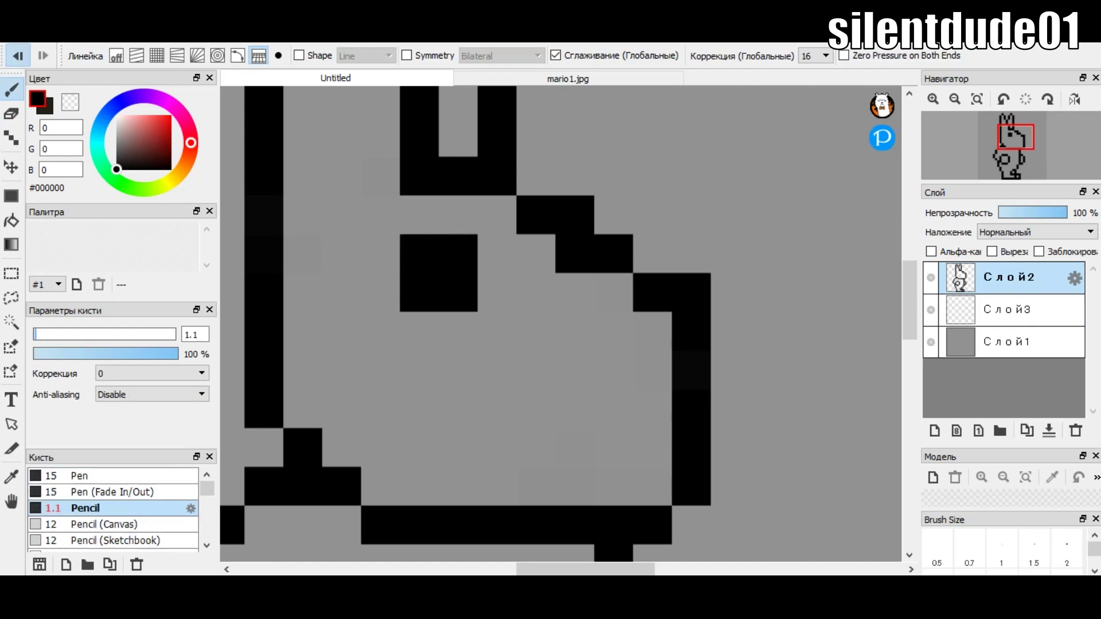
{"action": "key", "text": "ctrl+z"}
{"action": "key", "text": "e"}
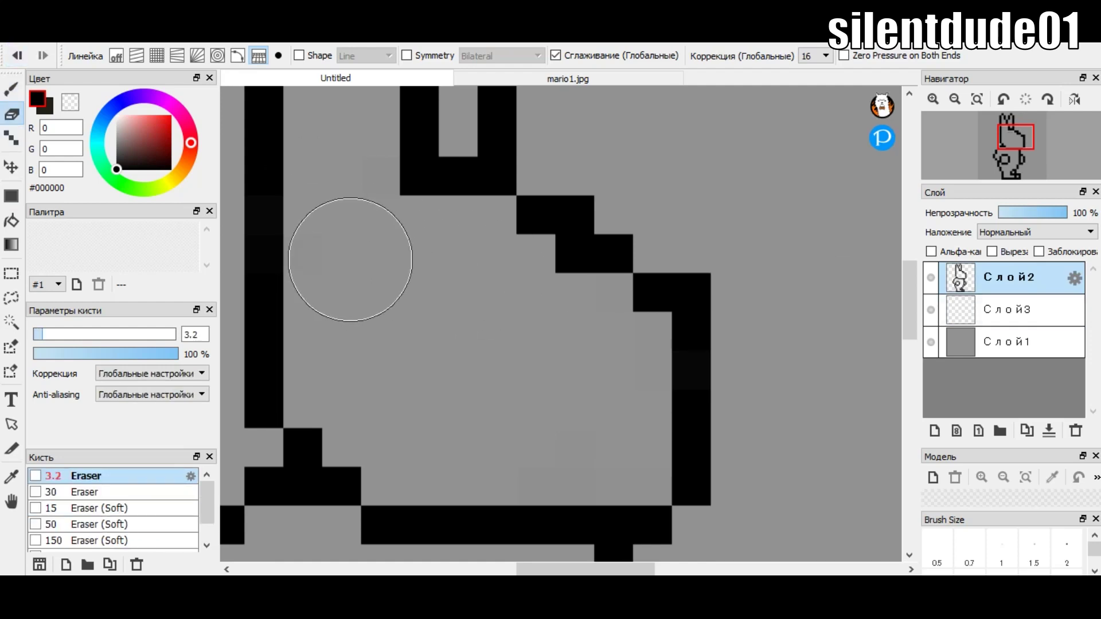
{"action": "scroll", "coordinate": [680, 345], "scroll_direction": "down", "scroll_amount": 1}
{"action": "mouse_move", "coordinate": [680, 345]}
{"action": "left_mouse_down"}
{"action": "mouse_move", "coordinate": [664, 245]}
{"action": "mouse_move", "coordinate": [688, 320]}
{"action": "left_mouse_up"}
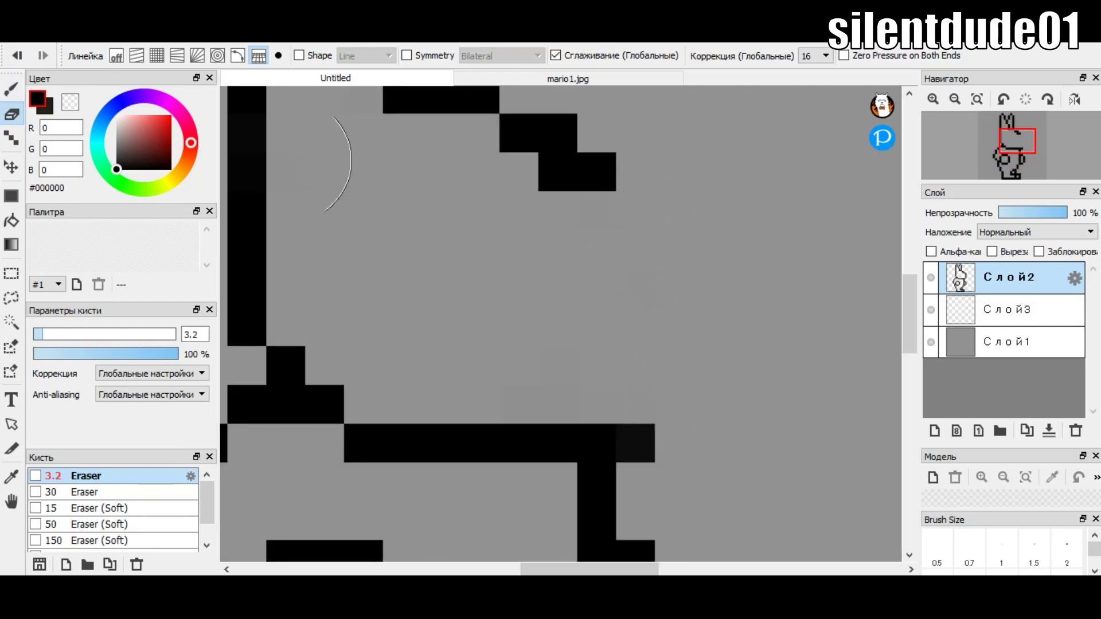
- Draw the stepped black snout outline, moving its lower column one pixel right
{"action": "key", "text": "b"}
{"action": "left_click_drag", "start_coordinate": [634, 211], "coordinate": [725, 328]}
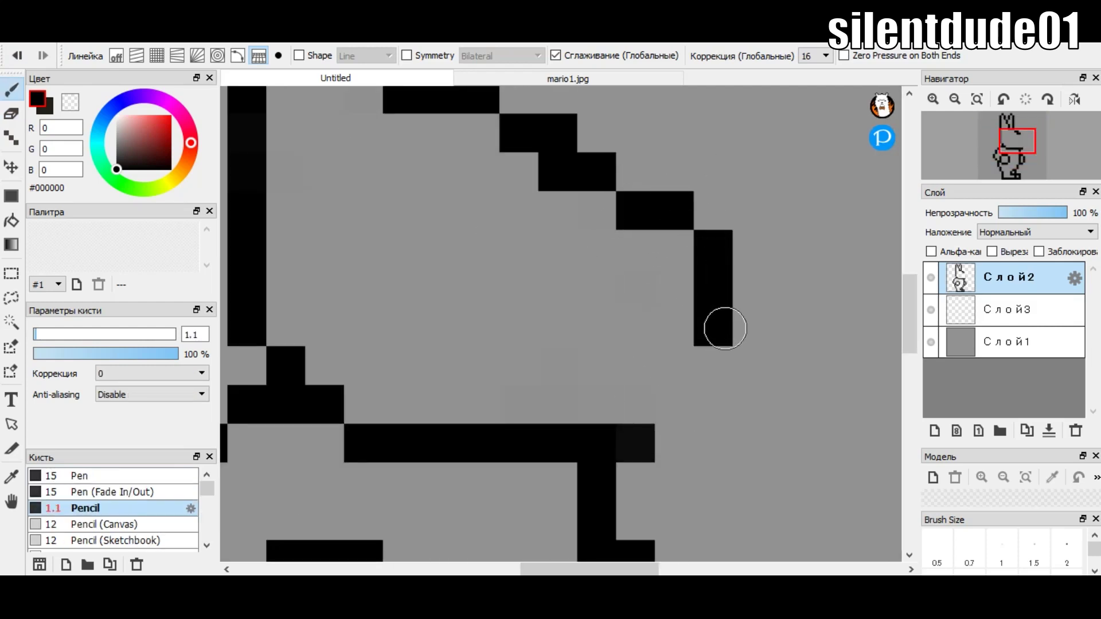
{"action": "key", "text": "ctrl+z"}
{"action": "mouse_move", "coordinate": [751, 274]}
{"action": "left_mouse_down"}
{"action": "mouse_move", "coordinate": [737, 381]}
{"action": "mouse_move", "coordinate": [752, 364]}
{"action": "mouse_move", "coordinate": [688, 411]}
{"action": "left_mouse_up"}
{"action": "left_click", "coordinate": [688, 411]}
{"action": "scroll", "coordinate": [536, 265], "scroll_direction": "down", "scroll_amount": 3}
{"action": "scroll", "coordinate": [526, 242], "scroll_direction": "up", "scroll_amount": 3}
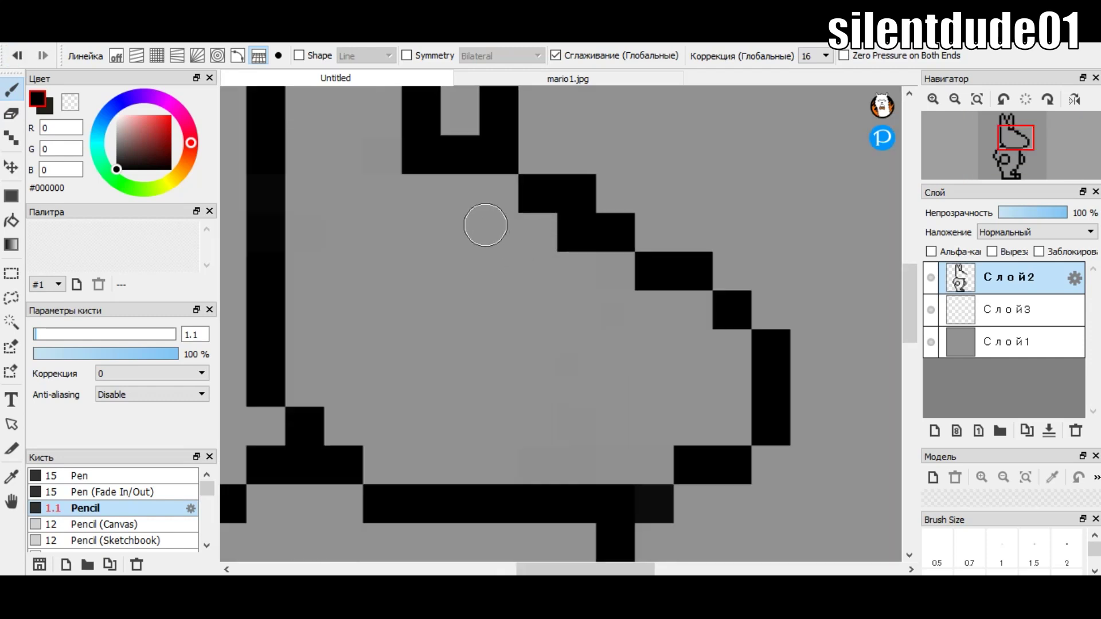
- Draw the black mouth line and a tall black eye, then pick dark brown #231F17 on Слой3
{"action": "left_click_drag", "start_coordinate": [711, 430], "coordinate": [619, 427]}
{"action": "left_click", "coordinate": [654, 503]}
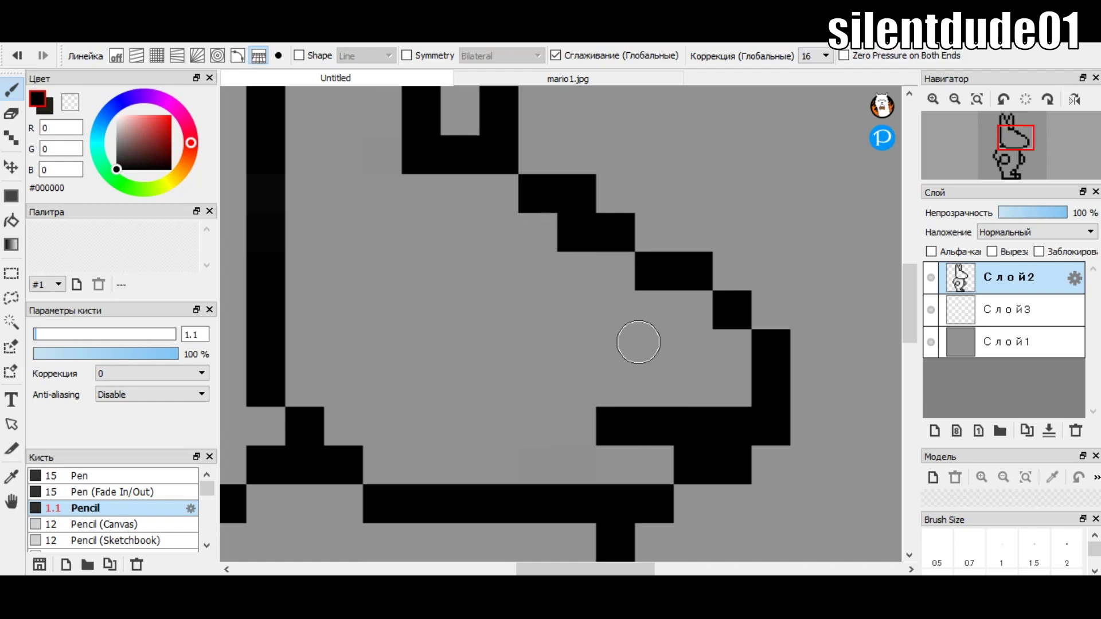
{"action": "mouse_move", "coordinate": [482, 270]}
{"action": "left_mouse_down"}
{"action": "mouse_move", "coordinate": [499, 287]}
{"action": "mouse_move", "coordinate": [472, 302]}
{"action": "mouse_move", "coordinate": [459, 234]}
{"action": "left_mouse_up"}
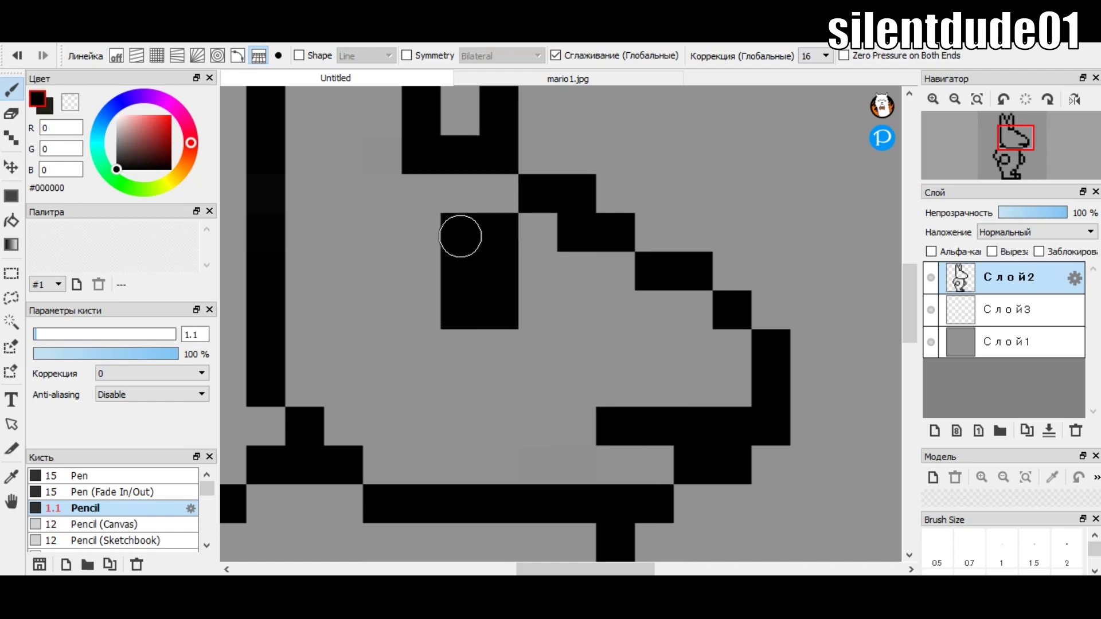
{"action": "scroll", "coordinate": [452, 258], "scroll_direction": "down", "scroll_amount": 3}
{"action": "scroll", "coordinate": [449, 277], "scroll_direction": "up", "scroll_amount": 3}
{"action": "left_click", "coordinate": [1009, 310]}
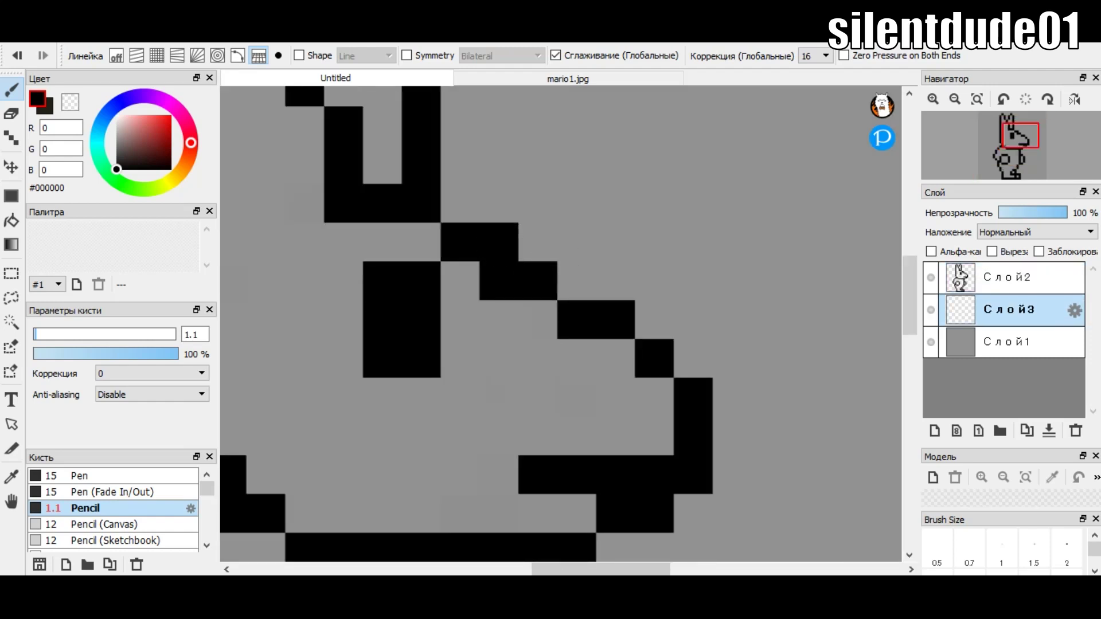
{"action": "left_click", "coordinate": [607, 357]}
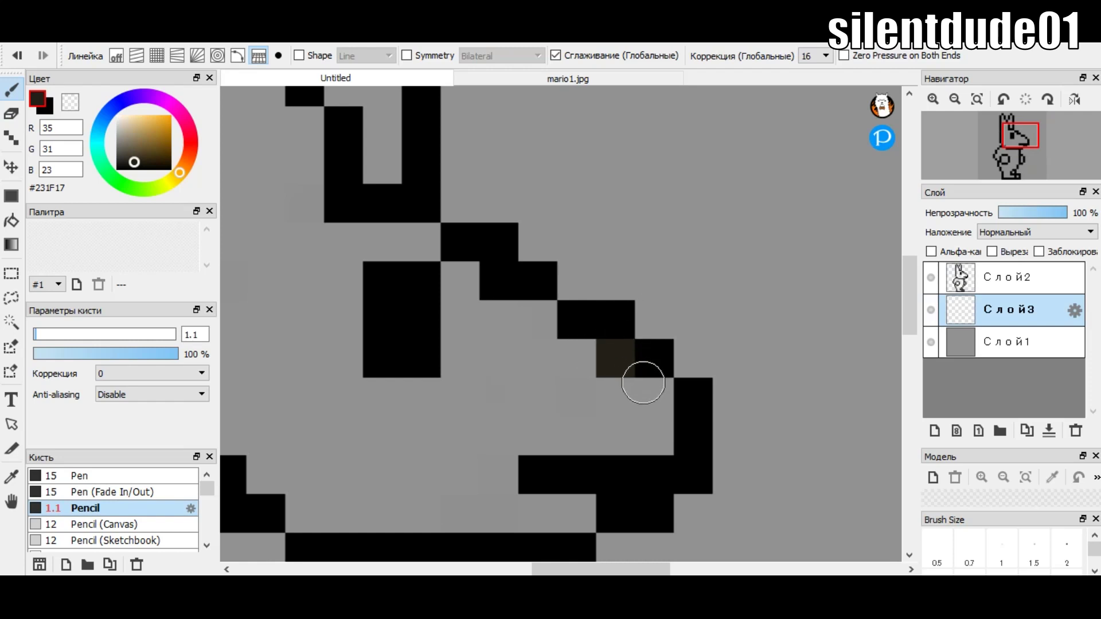
- Paint dark nose pixels under the snout, undoing and then redoing the strokes
{"action": "left_click", "coordinate": [573, 352]}
{"action": "left_click_drag", "start_coordinate": [608, 396], "coordinate": [644, 390]}
{"action": "scroll", "coordinate": [433, 295], "scroll_direction": "down", "scroll_amount": 2}
{"action": "scroll", "coordinate": [390, 275], "scroll_direction": "up", "scroll_amount": 1}
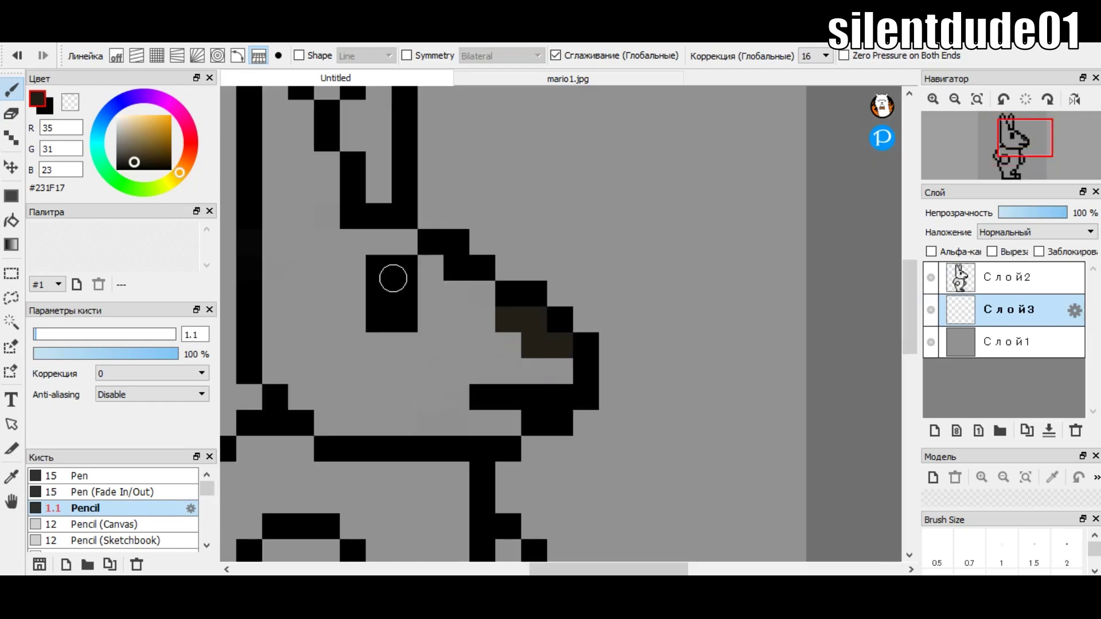
{"action": "key", "text": "ctrl+z"}
{"action": "key", "text": "ctrl+z"}
{"action": "key", "text": "ctrl+z"}
{"action": "key", "text": "ctrl+z"}
{"action": "key", "text": "ctrl+z"}
{"action": "key", "text": "ctrl+z"}
{"action": "key", "text": "ctrl+z"}
{"action": "key", "text": "ctrl+z"}
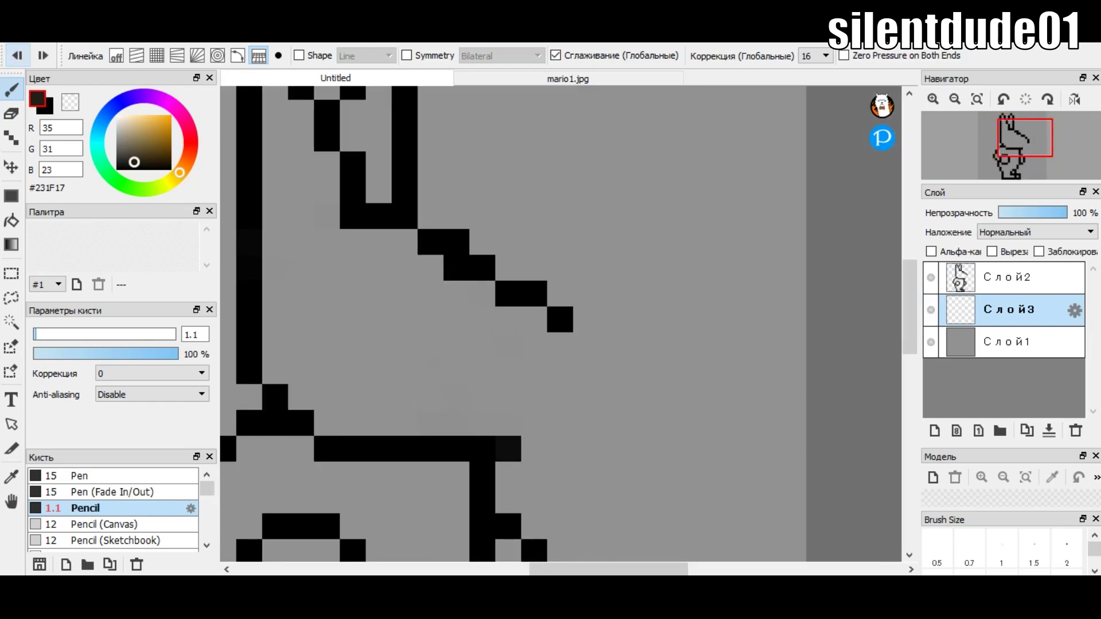
{"action": "key", "text": "ctrl+z"}
{"action": "key", "text": "ctrl+y"}
{"action": "key", "text": "ctrl+y"}
{"action": "key", "text": "ctrl+y"}
{"action": "key", "text": "ctrl+y"}
{"action": "key", "text": "ctrl+y"}
{"action": "key", "text": "ctrl+y"}
{"action": "key", "text": "ctrl+y"}
{"action": "key", "text": "ctrl+y"}
{"action": "key", "text": "ctrl+y"}
{"action": "key", "text": "ctrl+y"}
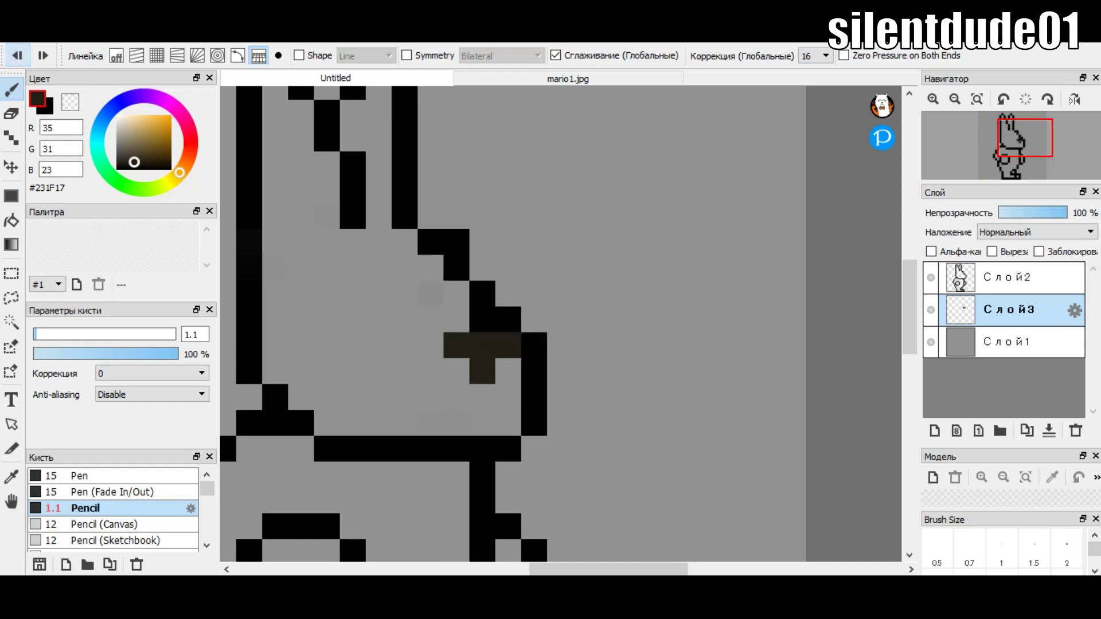
{"action": "key", "text": "ctrl+y"}
- On Слой2, erase the stepped pixels beside the ear and redraw black cheek outline pixels
{"action": "key", "text": "e"}
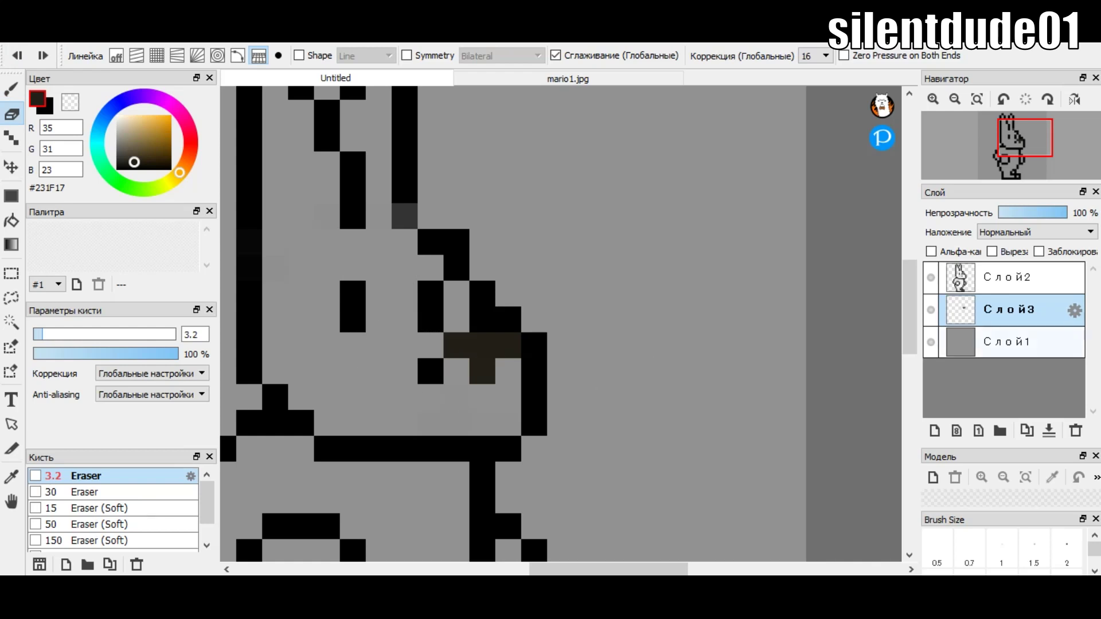
{"action": "key", "text": "ctrl+Up"}
{"action": "scroll", "coordinate": [431, 394], "scroll_direction": "down", "scroll_amount": 3}
{"action": "scroll", "coordinate": [442, 209], "scroll_direction": "up", "scroll_amount": 3}
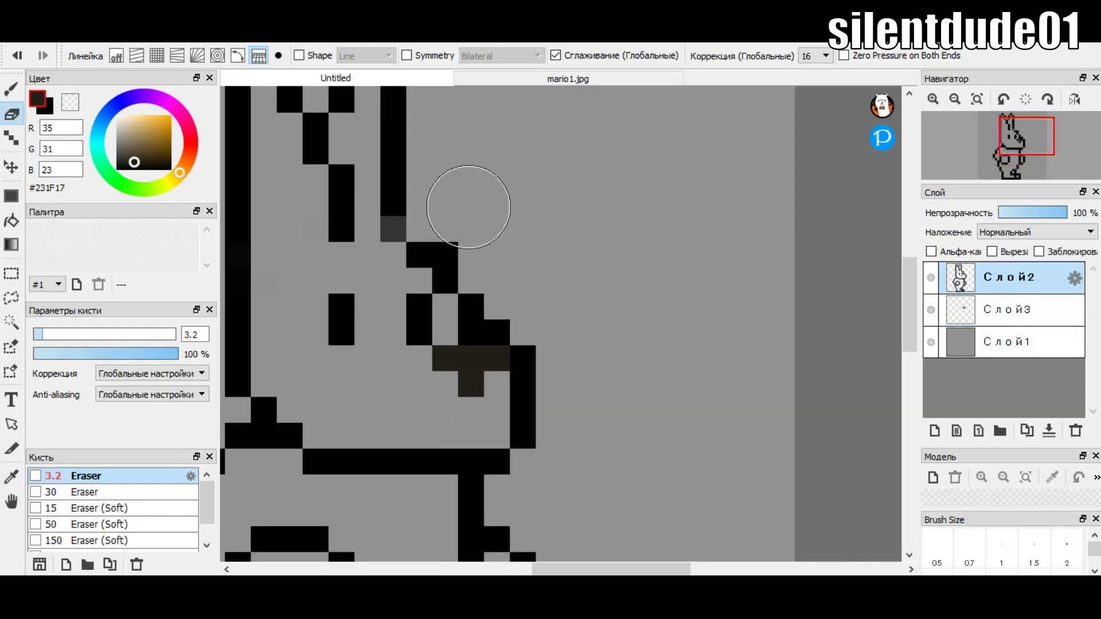
{"action": "mouse_move", "coordinate": [453, 270]}
{"action": "left_mouse_down"}
{"action": "mouse_move", "coordinate": [422, 222]}
{"action": "mouse_move", "coordinate": [438, 239]}
{"action": "left_mouse_up"}
{"action": "key", "text": "b"}
{"action": "scroll", "coordinate": [421, 244], "scroll_direction": "up", "scroll_amount": 2}
{"action": "left_click_drag", "start_coordinate": [450, 248], "coordinate": [418, 246]}
{"action": "scroll", "coordinate": [459, 218], "scroll_direction": "down", "scroll_amount": 2}
- Erase misplaced black and grey pixels and draw a diagonal black staircase outline
{"action": "key", "text": "e"}
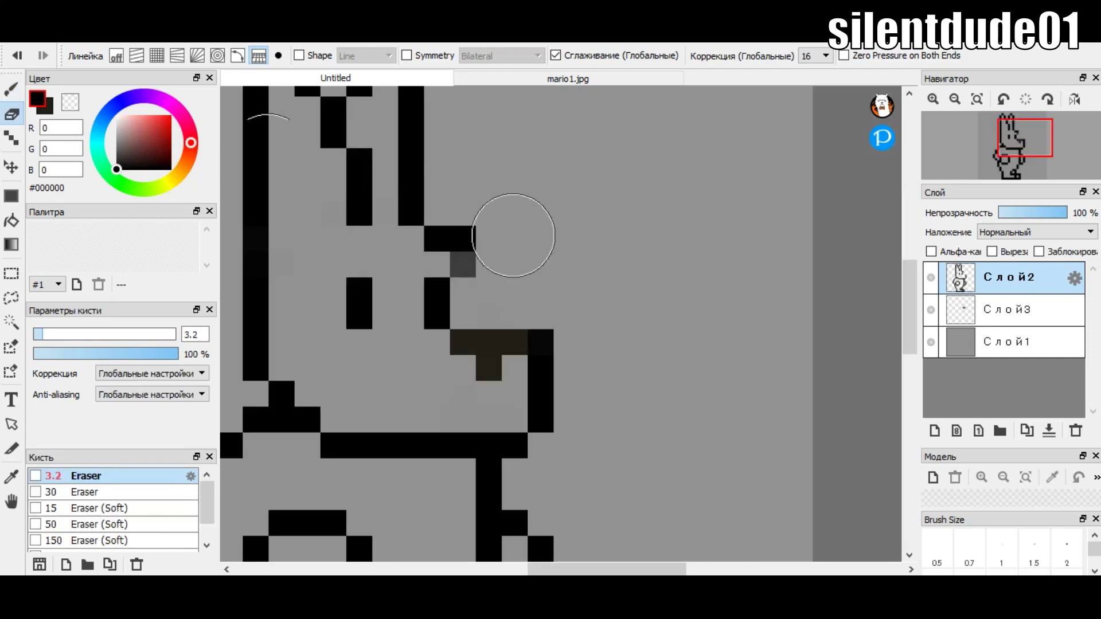
{"action": "left_click_drag", "start_coordinate": [393, 196], "coordinate": [491, 245]}
{"action": "key", "text": "b"}
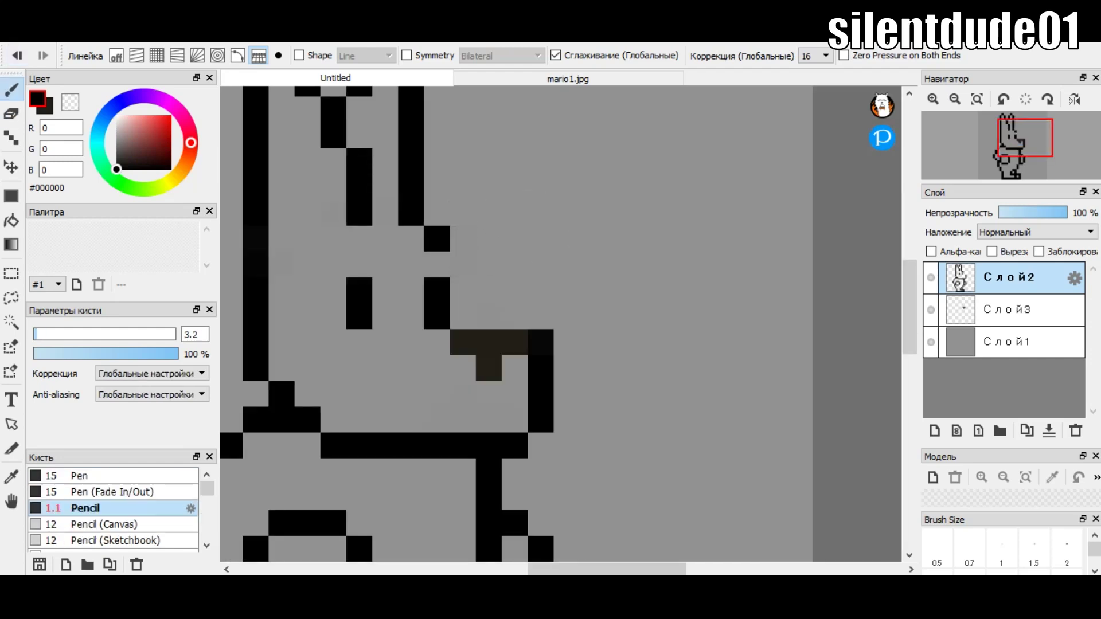
{"action": "scroll", "coordinate": [402, 232], "scroll_direction": "up", "scroll_amount": 2}
{"action": "left_click_drag", "start_coordinate": [533, 248], "coordinate": [626, 344]}
{"action": "left_click", "coordinate": [678, 401]}
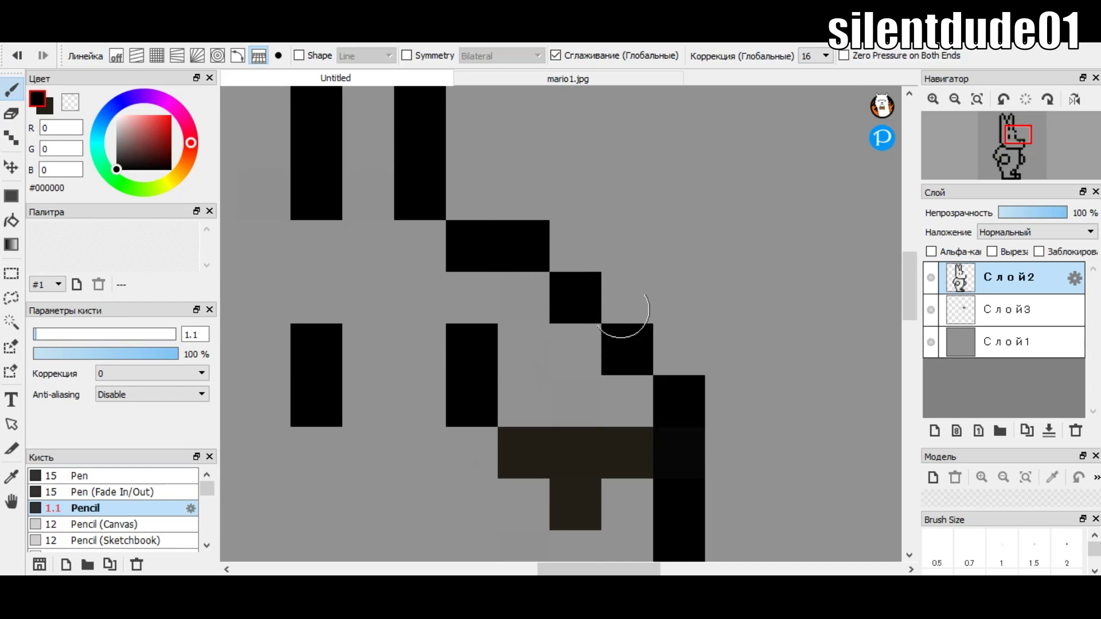
- Remove the stray black pixel and place one correctly below the staircase
{"action": "scroll", "coordinate": [570, 236], "scroll_direction": "down", "scroll_amount": 3}
{"action": "scroll", "coordinate": [570, 236], "scroll_direction": "up", "scroll_amount": 1}
{"action": "scroll", "coordinate": [585, 256], "scroll_direction": "up", "scroll_amount": 1}
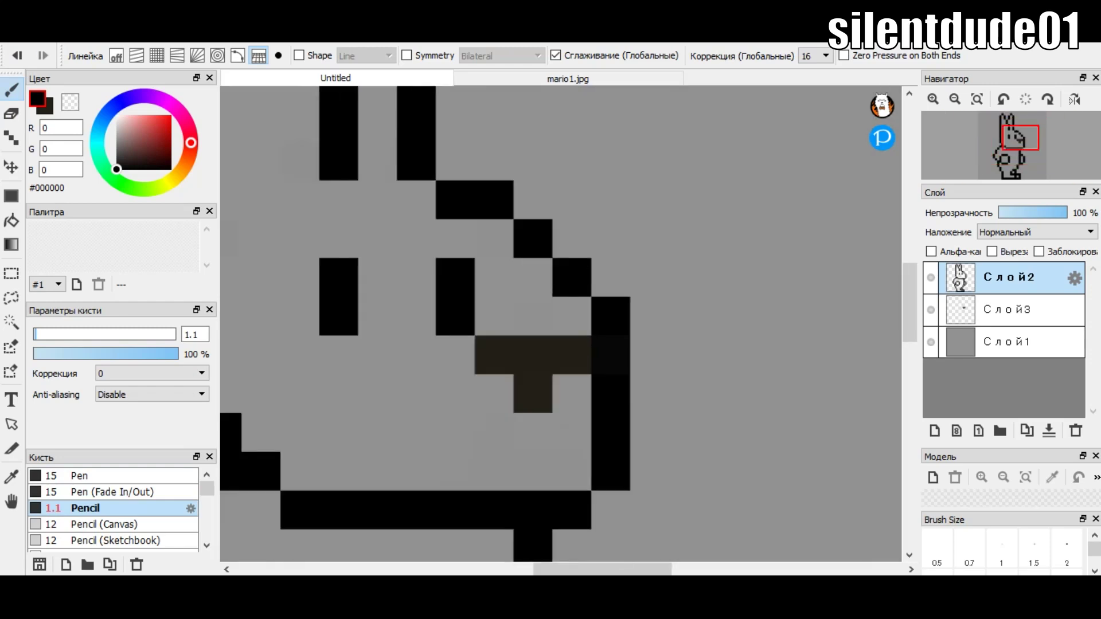
{"action": "key", "text": "ctrl+z"}
{"action": "left_click", "coordinate": [571, 313]}
{"action": "scroll", "coordinate": [568, 275], "scroll_direction": "down", "scroll_amount": 2}
{"action": "scroll", "coordinate": [550, 246], "scroll_direction": "up", "scroll_amount": 1}
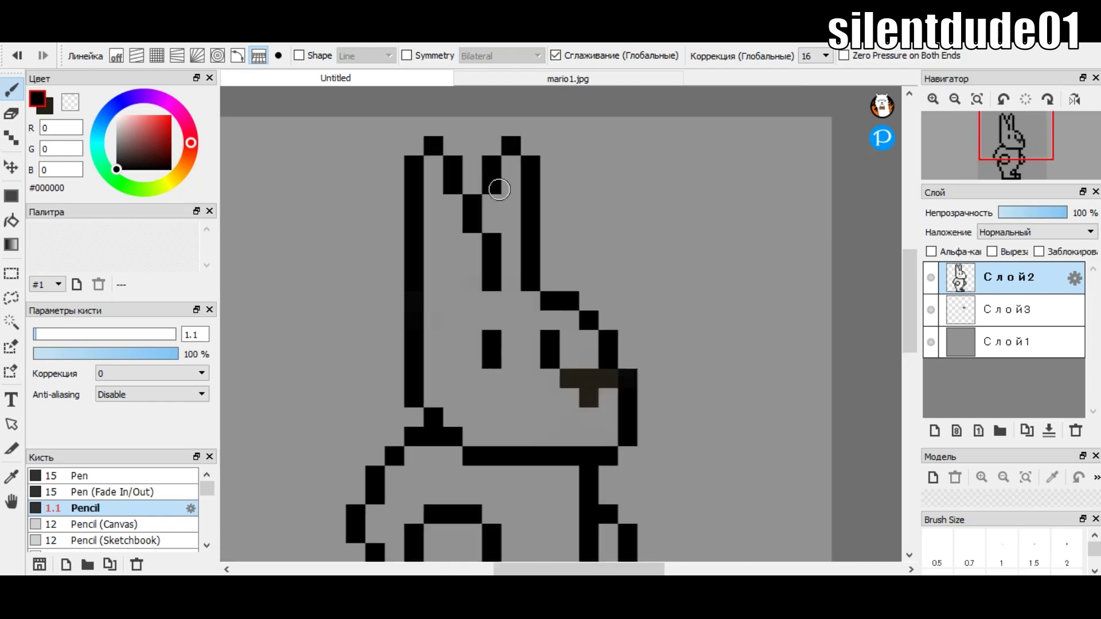
- Make Слой3 the active layer and shift the colour hue toward yellow
{"action": "left_click", "coordinate": [1010, 310]}
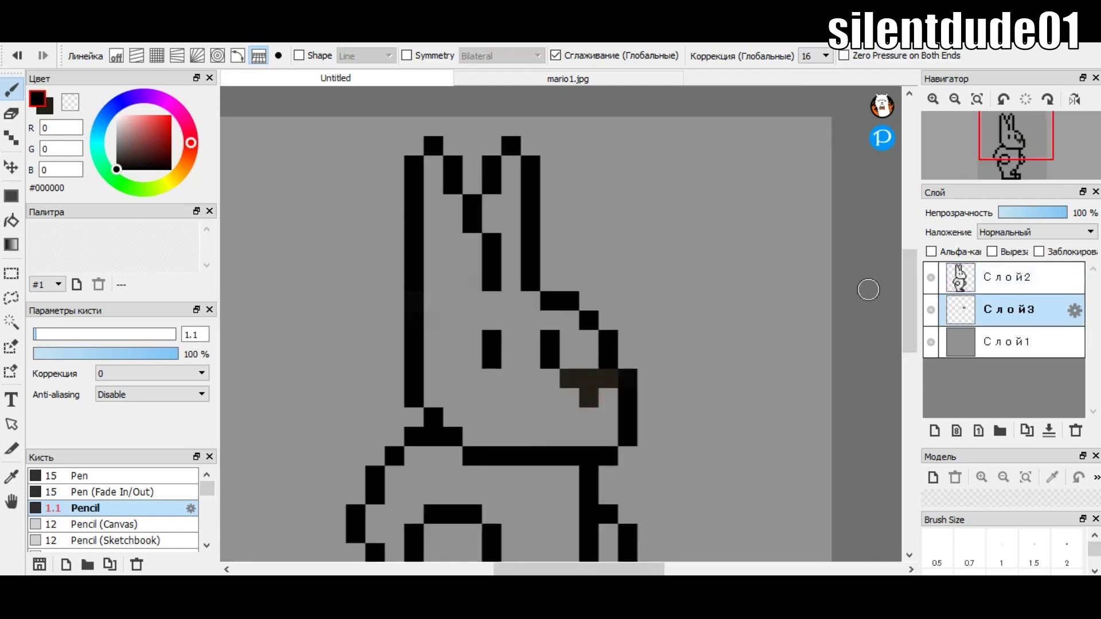
{"action": "scroll", "coordinate": [539, 203], "scroll_direction": "down", "scroll_amount": 3}
{"action": "scroll", "coordinate": [527, 198], "scroll_direction": "up", "scroll_amount": 4}
{"action": "left_click_drag", "start_coordinate": [190, 142], "coordinate": [169, 181]}
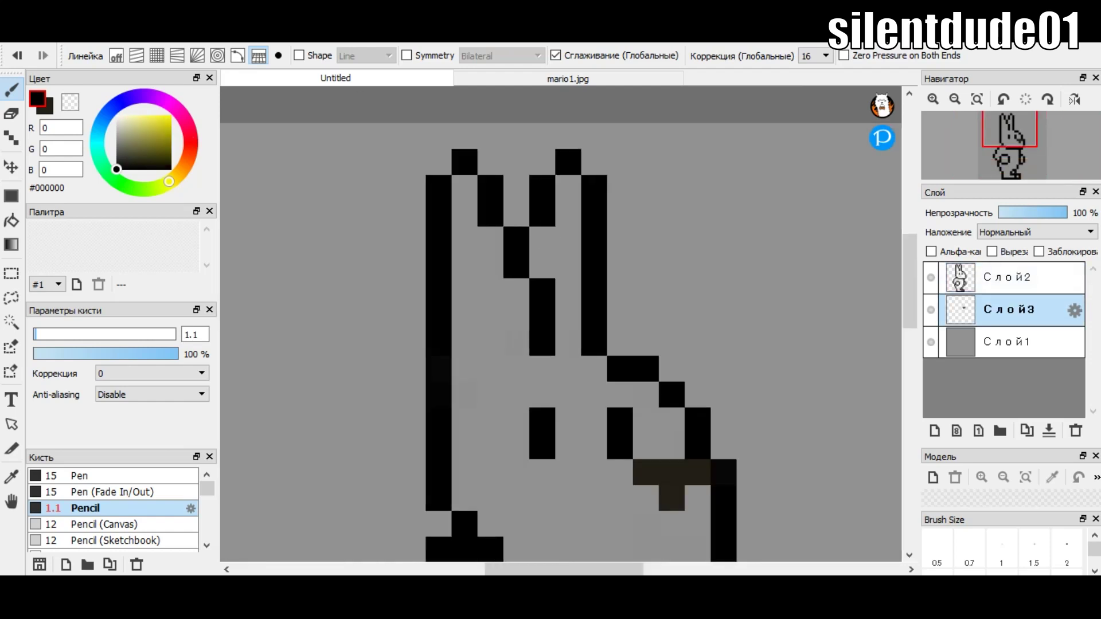
- Pick pale cream and fill both ear columns and the space between the ears
{"action": "left_click_drag", "start_coordinate": [120, 117], "coordinate": [127, 124]}
{"action": "mouse_move", "coordinate": [465, 188]}
{"action": "left_mouse_down"}
{"action": "mouse_move", "coordinate": [467, 499]}
{"action": "mouse_move", "coordinate": [490, 235]}
{"action": "left_mouse_up"}
{"action": "left_click", "coordinate": [12, 196]}
{"action": "left_click_drag", "start_coordinate": [556, 175], "coordinate": [581, 537]}
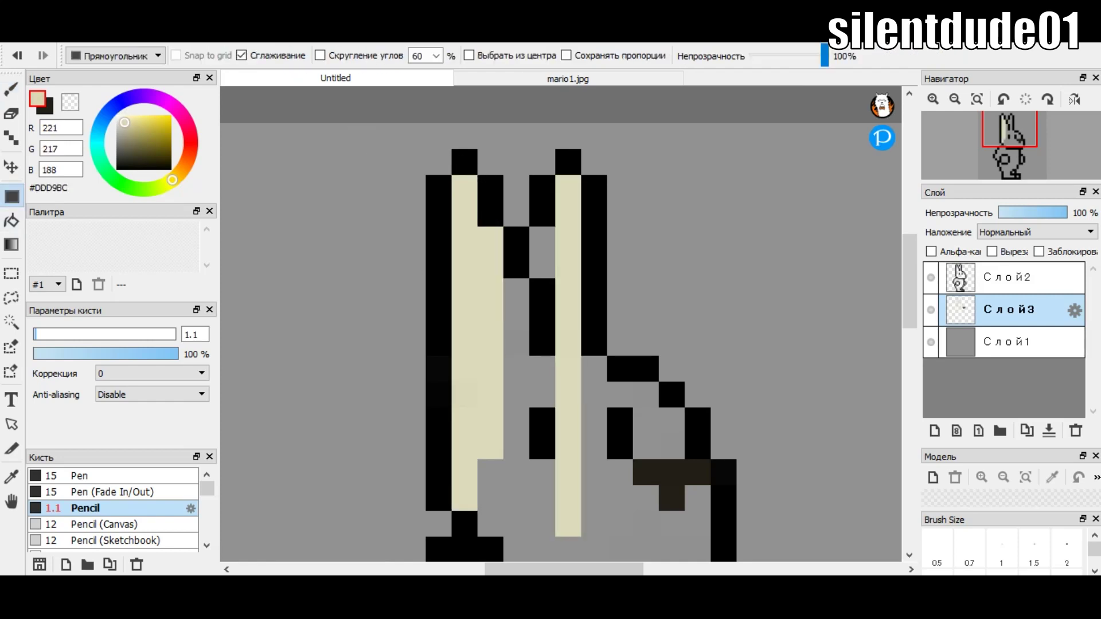
{"action": "left_click_drag", "start_coordinate": [505, 228], "coordinate": [554, 509]}
{"action": "scroll", "coordinate": [401, 287], "scroll_direction": "down", "scroll_amount": 1}
{"action": "scroll", "coordinate": [402, 287], "scroll_direction": "up", "scroll_amount": 2}
- Fill the head and the grey gaps around the eye and mouth with cream rectangles
{"action": "left_click_drag", "start_coordinate": [401, 287], "coordinate": [634, 558]}
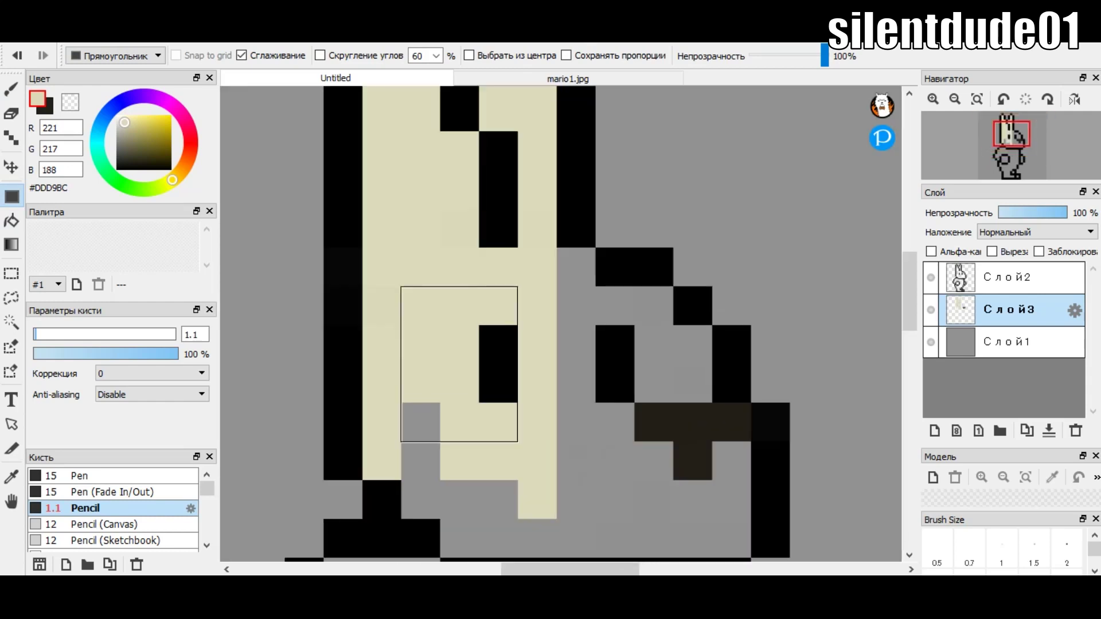
{"action": "scroll", "coordinate": [634, 558], "scroll_direction": "down", "scroll_amount": 1}
{"action": "scroll", "coordinate": [488, 243], "scroll_direction": "up", "scroll_amount": 1}
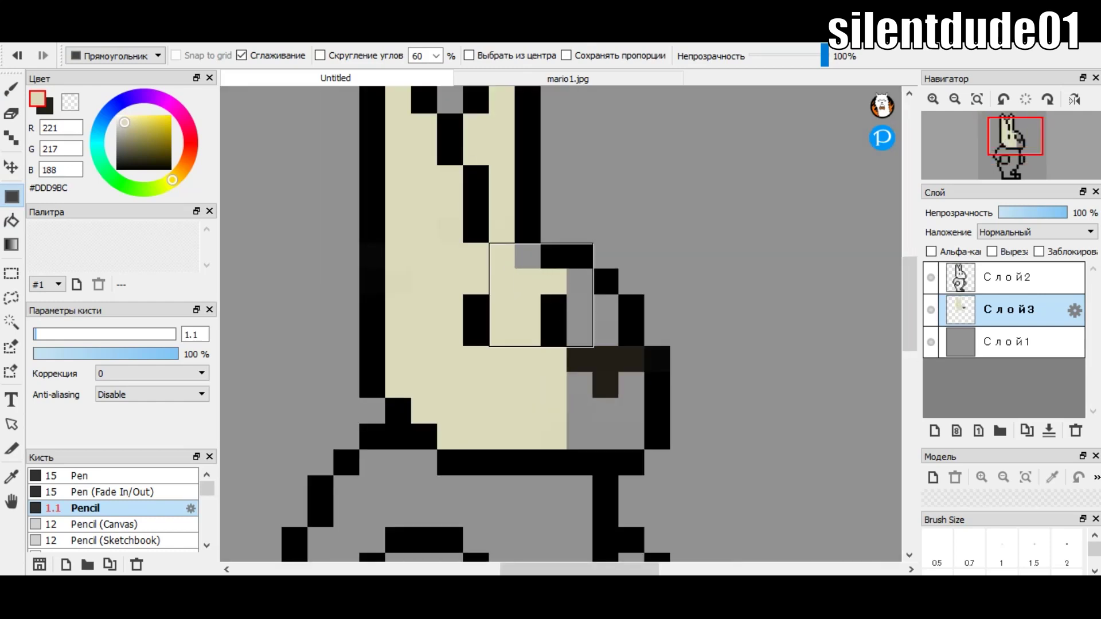
{"action": "left_click_drag", "start_coordinate": [489, 242], "coordinate": [595, 348]}
{"action": "left_click_drag", "start_coordinate": [594, 296], "coordinate": [618, 347]}
{"action": "left_click_drag", "start_coordinate": [568, 373], "coordinate": [591, 449]}
{"action": "left_click_drag", "start_coordinate": [593, 399], "coordinate": [644, 449]}
{"action": "left_click_drag", "start_coordinate": [620, 374], "coordinate": [643, 397]}
- Fill the round paw's centre and the right-side strip with cream
{"action": "scroll", "coordinate": [525, 149], "scroll_direction": "down", "scroll_amount": 1}
{"action": "scroll", "coordinate": [516, 367], "scroll_direction": "up", "scroll_amount": 2}
{"action": "left_click_drag", "start_coordinate": [471, 315], "coordinate": [585, 430]}
{"action": "left_click_drag", "start_coordinate": [820, 315], "coordinate": [858, 429]}
{"action": "scroll", "coordinate": [326, 322], "scroll_direction": "down", "scroll_amount": 2}
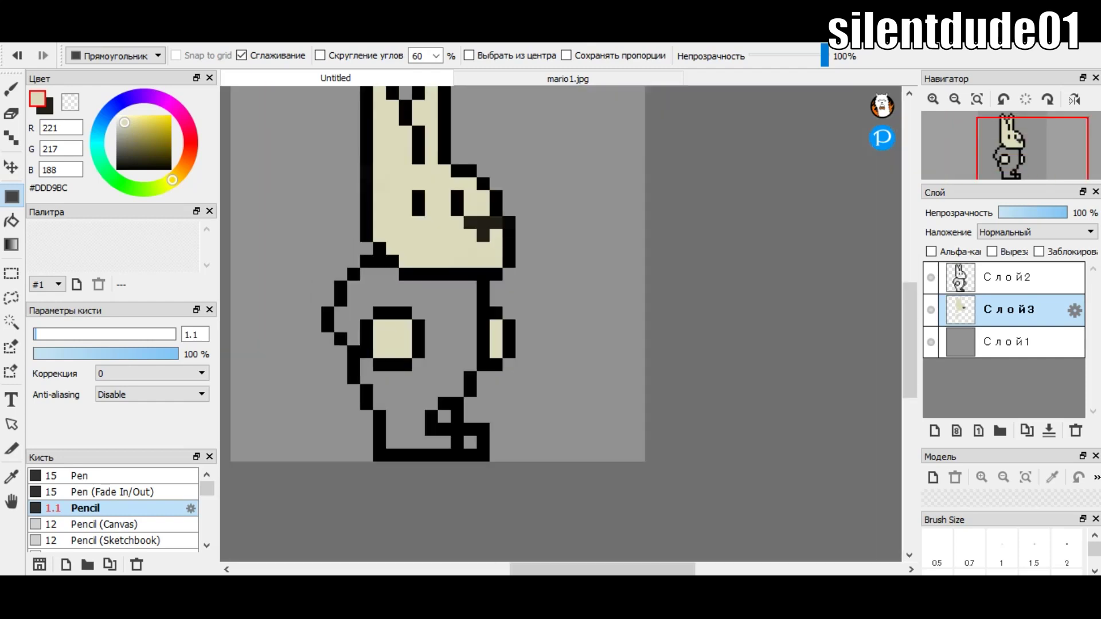
{"action": "scroll", "coordinate": [399, 264], "scroll_direction": "up", "scroll_amount": 1}
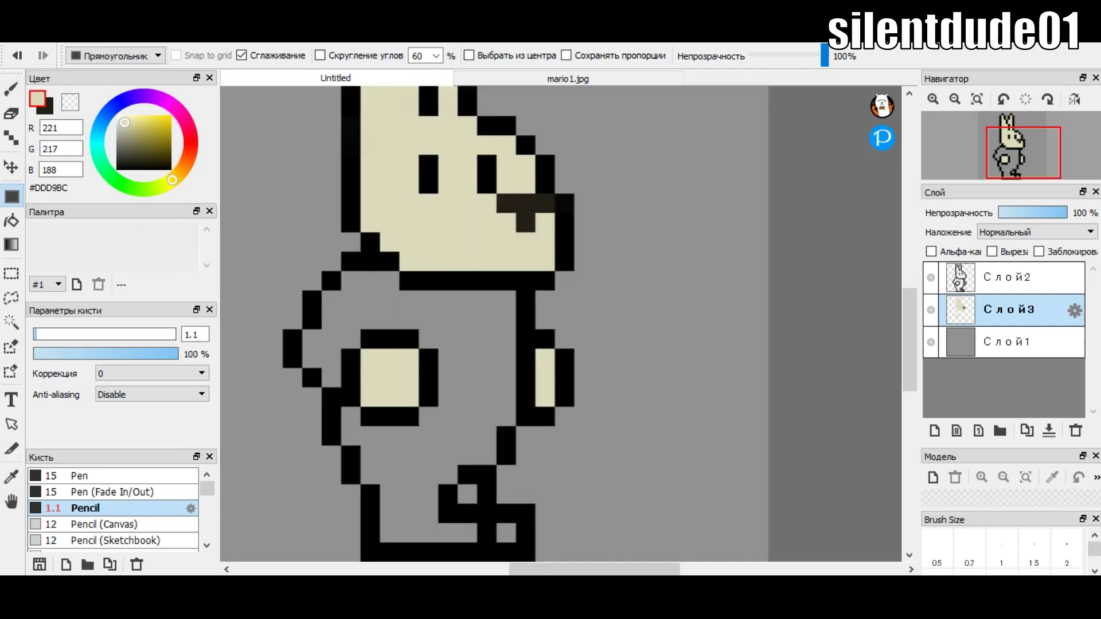
- Switch the colour to a muted blue-purple
{"action": "left_click_drag", "start_coordinate": [172, 179], "coordinate": [121, 102]}
{"action": "left_click_drag", "start_coordinate": [132, 141], "coordinate": [142, 131]}
{"action": "scroll", "coordinate": [367, 453], "scroll_direction": "up", "scroll_amount": 2}
- Paint a blue-purple bar below the paws, extended to the outline with a row beneath it
{"action": "left_click_drag", "start_coordinate": [370, 439], "coordinate": [606, 478]}
{"action": "scroll", "coordinate": [606, 479], "scroll_direction": "down", "scroll_amount": 1}
{"action": "left_click", "coordinate": [519, 344]}
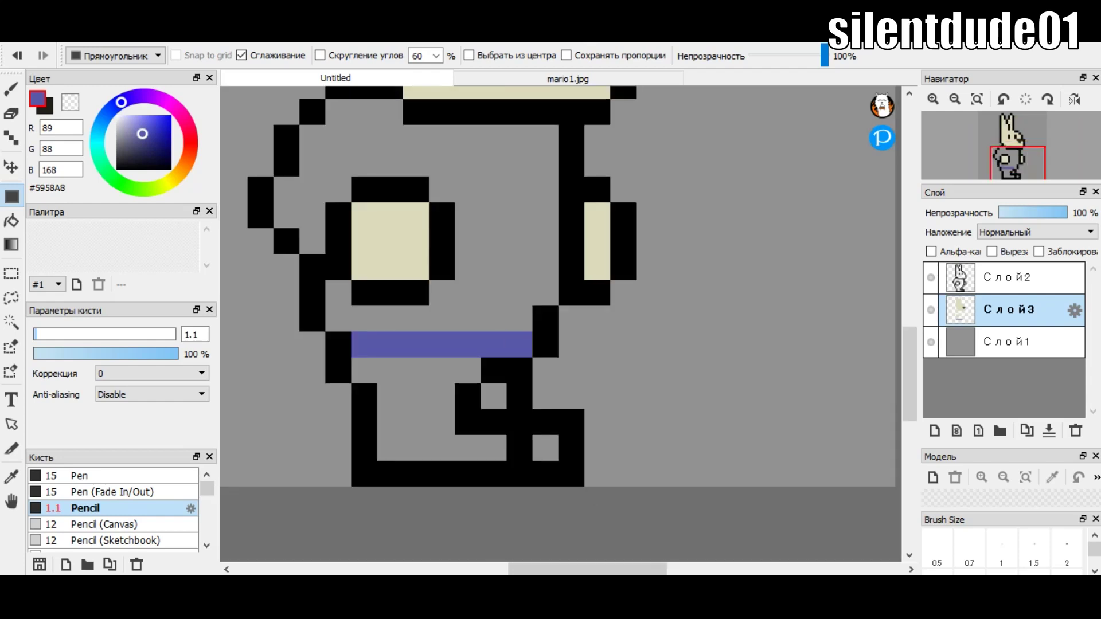
{"action": "left_click_drag", "start_coordinate": [429, 384], "coordinate": [454, 383]}
{"action": "left_click_drag", "start_coordinate": [352, 359], "coordinate": [480, 383]}
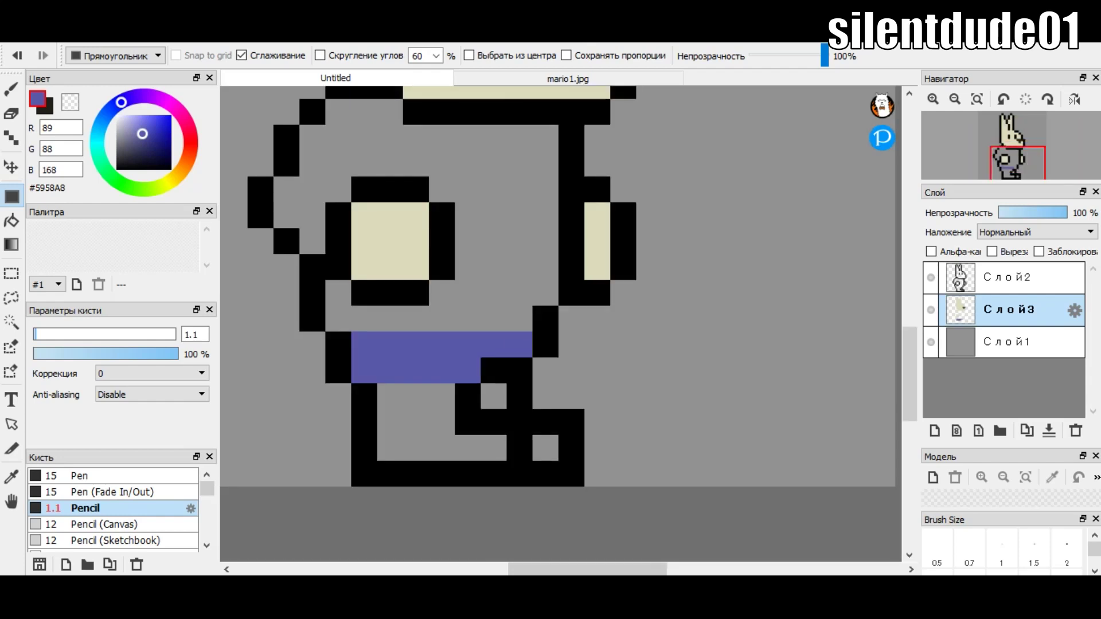
{"action": "scroll", "coordinate": [562, 322], "scroll_direction": "down", "scroll_amount": 2}
{"action": "scroll", "coordinate": [562, 321], "scroll_direction": "up", "scroll_amount": 3}
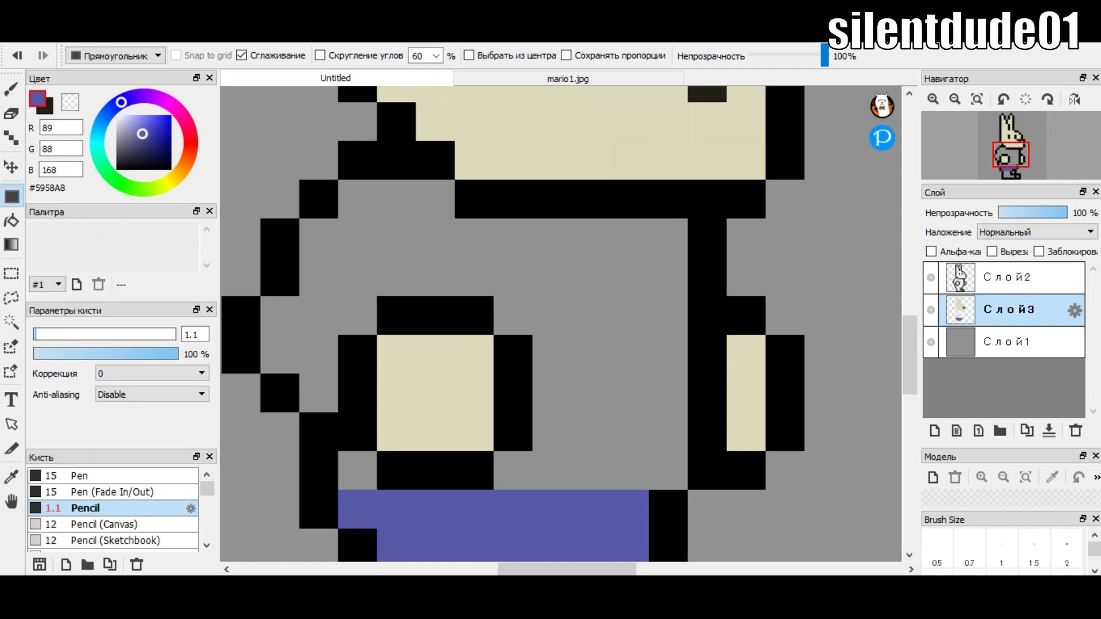
- Switch to light cream and draw a rectangle left of the body
{"action": "left_click_drag", "start_coordinate": [121, 102], "coordinate": [173, 178]}
{"action": "left_click_drag", "start_coordinate": [142, 134], "coordinate": [124, 118]}
{"action": "left_click_drag", "start_coordinate": [338, 180], "coordinate": [417, 298]}
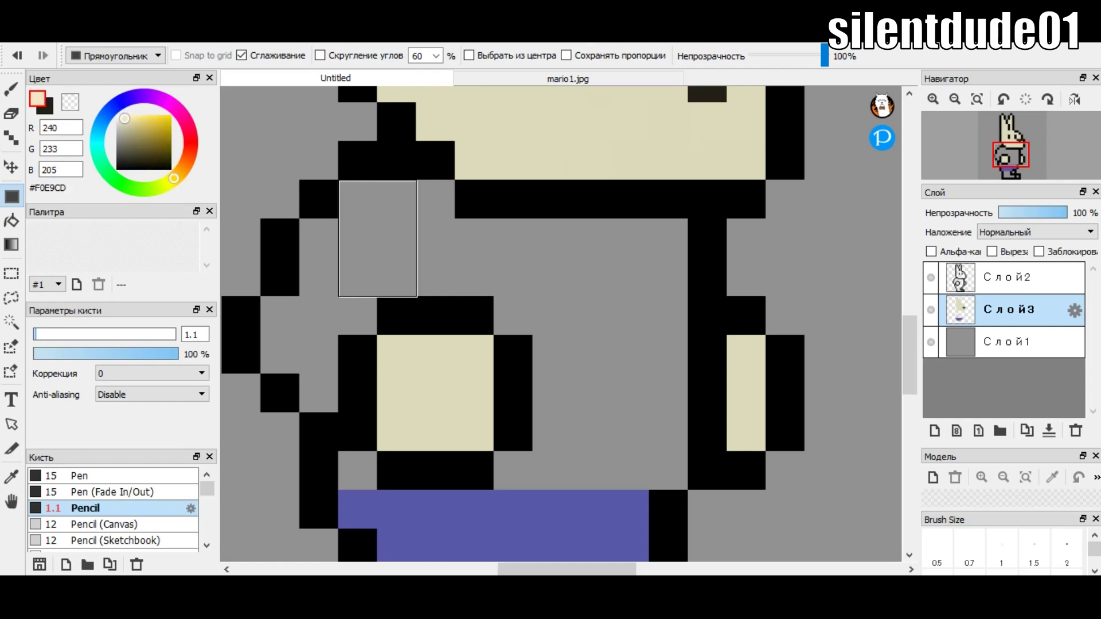
- Undo the cream rectangle and fill the jacket's upper-left area and left side tan
{"action": "left_click", "coordinate": [17, 55]}
{"action": "left_click", "coordinate": [141, 129]}
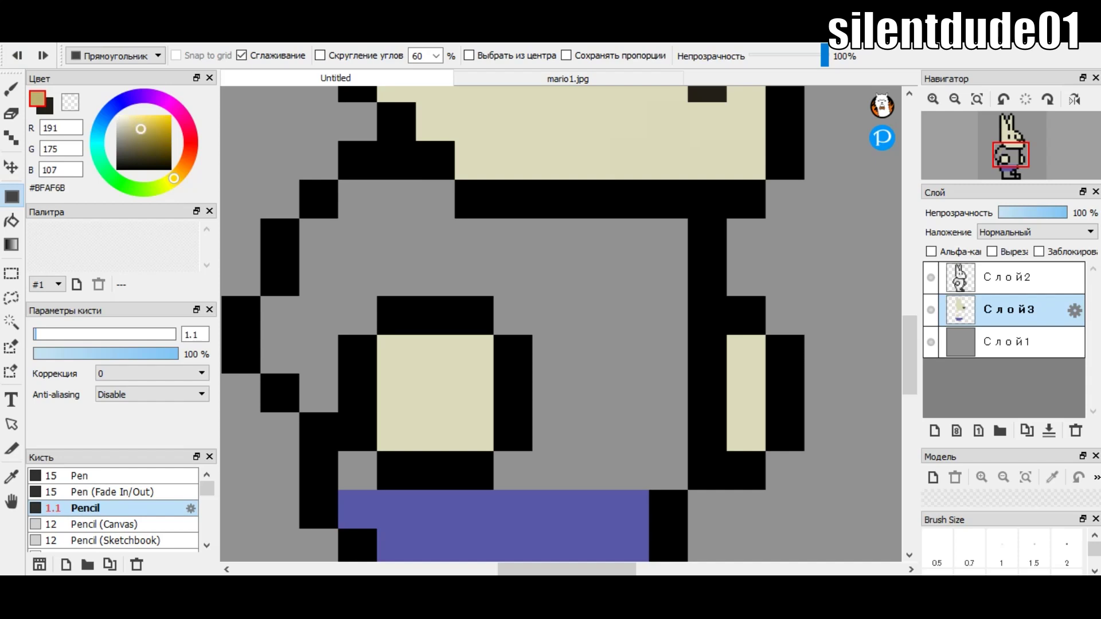
{"action": "left_click_drag", "start_coordinate": [339, 180], "coordinate": [455, 295]}
{"action": "left_click_drag", "start_coordinate": [300, 220], "coordinate": [338, 412]}
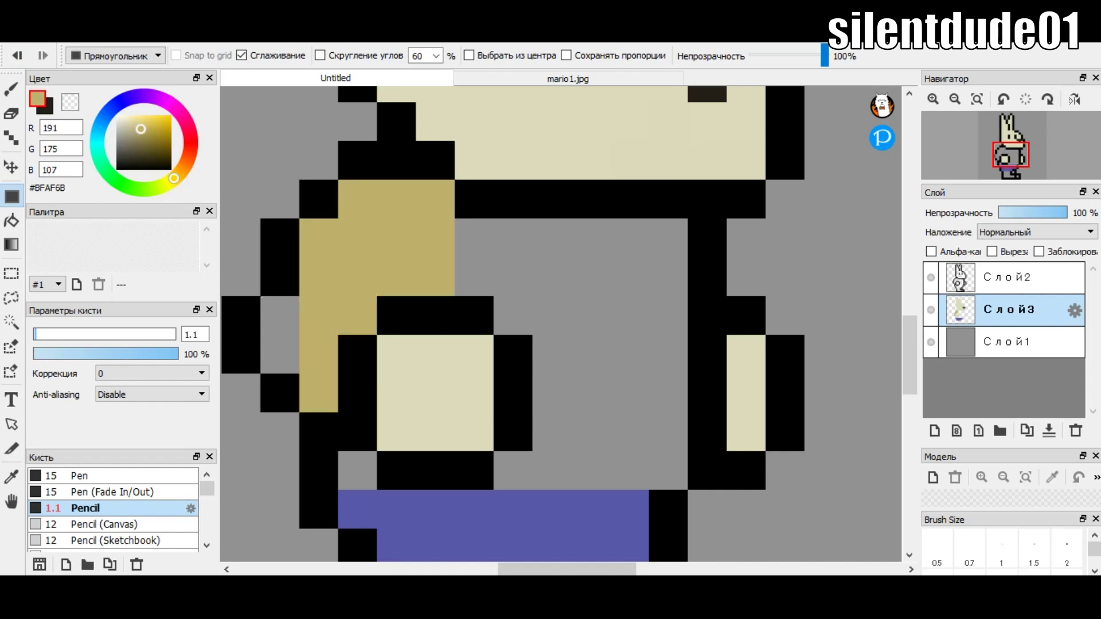
{"action": "left_click_drag", "start_coordinate": [261, 297], "coordinate": [299, 372]}
- Fill tan strips below the paw, at the left edge and across the jacket middle
{"action": "scroll", "coordinate": [561, 324], "scroll_direction": "right", "scroll_amount": 3}
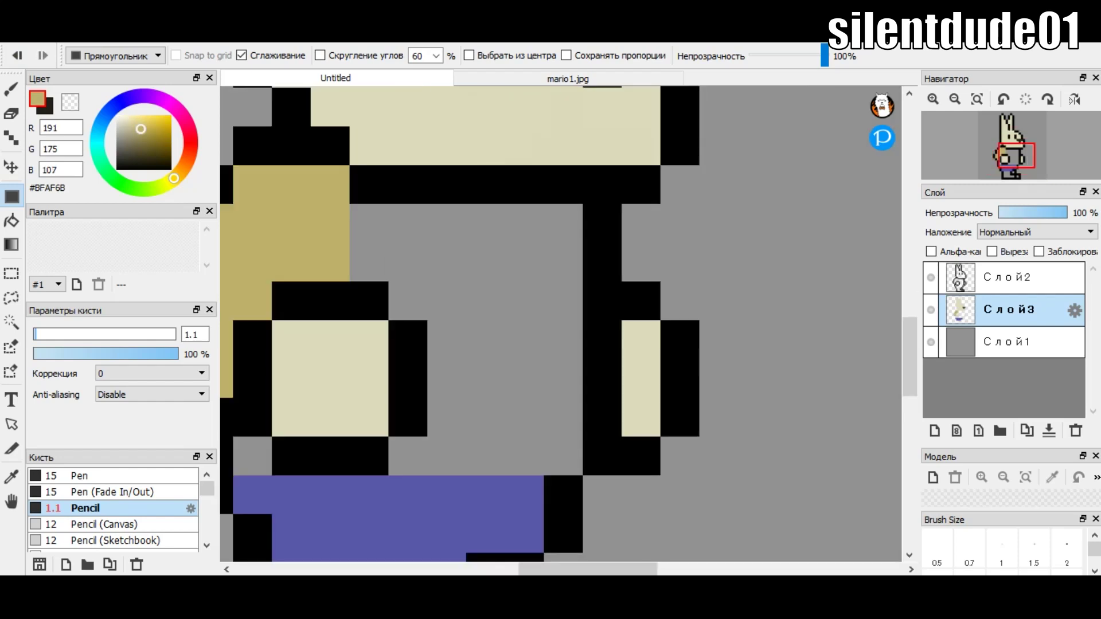
{"action": "left_click_drag", "start_coordinate": [389, 438], "coordinate": [582, 475]}
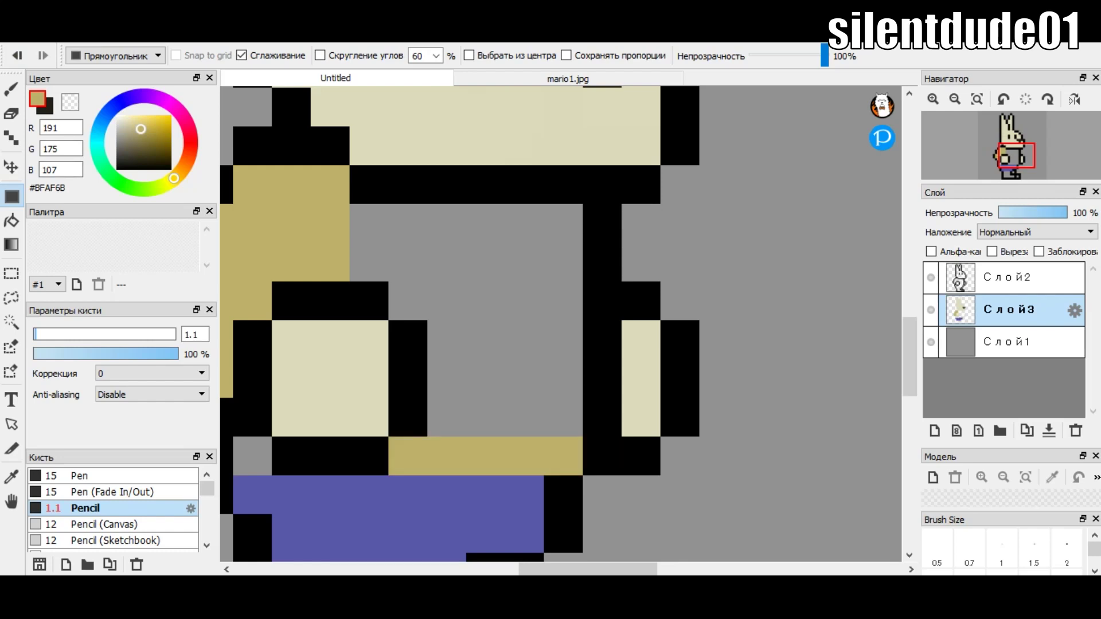
{"action": "left_click_drag", "start_coordinate": [234, 438], "coordinate": [270, 475]}
{"action": "left_click_drag", "start_coordinate": [428, 321], "coordinate": [582, 435]}
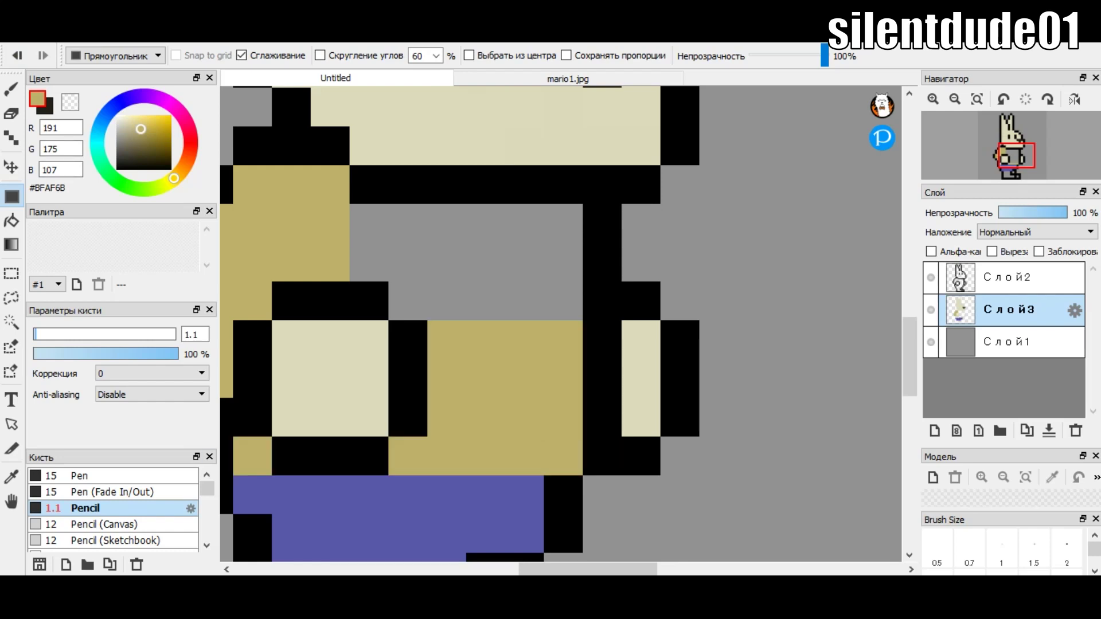
- Draw a white T-shaped shirt collar block
{"action": "key", "text": "x"}
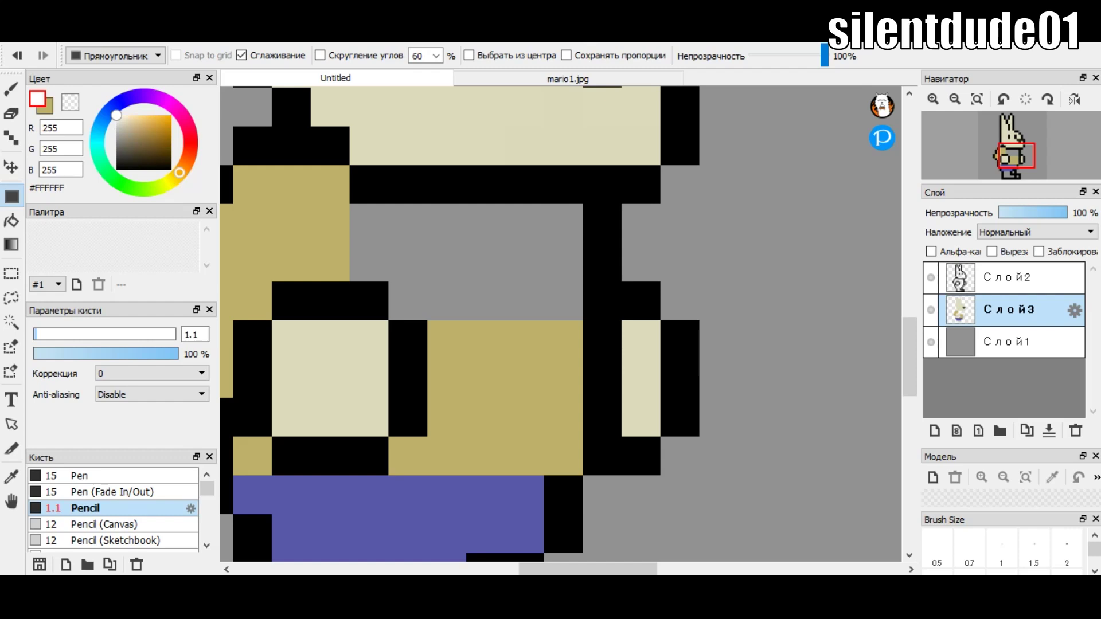
{"action": "left_click_drag", "start_coordinate": [427, 203], "coordinate": [547, 246]}
{"action": "scroll", "coordinate": [547, 245], "scroll_direction": "up", "scroll_amount": 1}
{"action": "left_click_drag", "start_coordinate": [481, 271], "coordinate": [523, 312]}
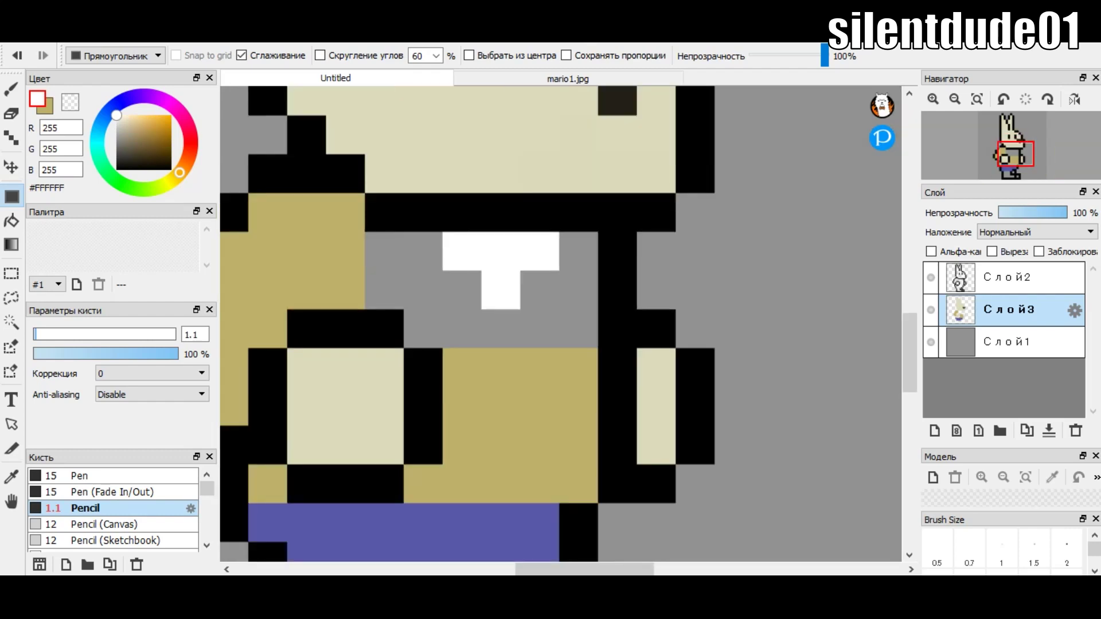
{"action": "scroll", "coordinate": [522, 312], "scroll_direction": "down", "scroll_amount": 3}
{"action": "scroll", "coordinate": [470, 297], "scroll_direction": "up", "scroll_amount": 3}
- Sample the jacket tan and fill the grey gaps around the white collar
{"action": "left_click", "coordinate": [124, 134]}
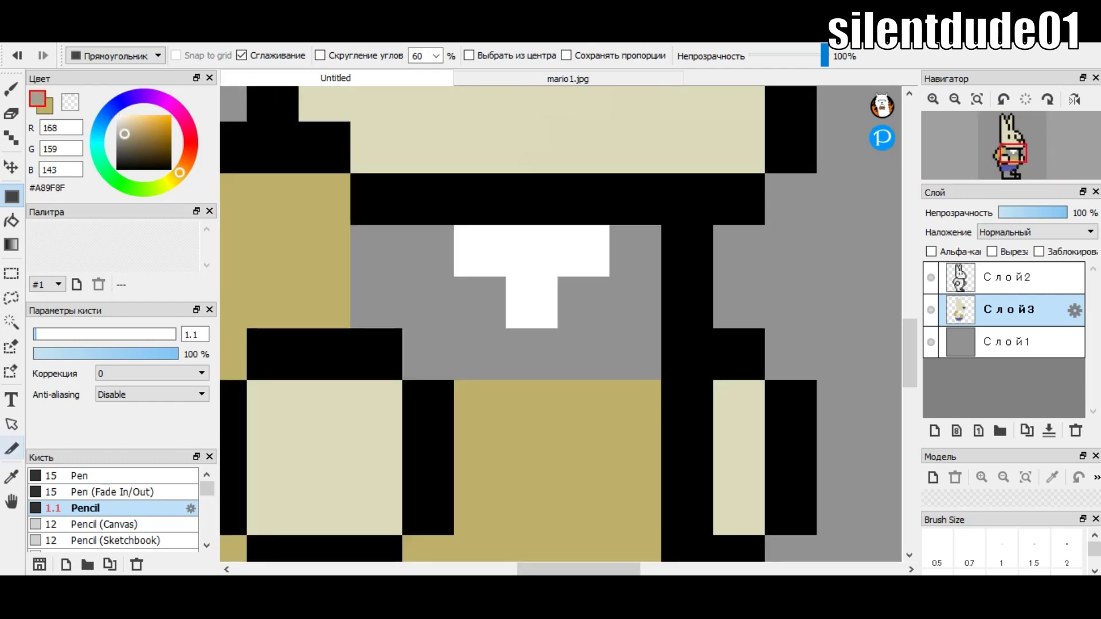
{"action": "left_click", "coordinate": [286, 258], "text": "alt"}
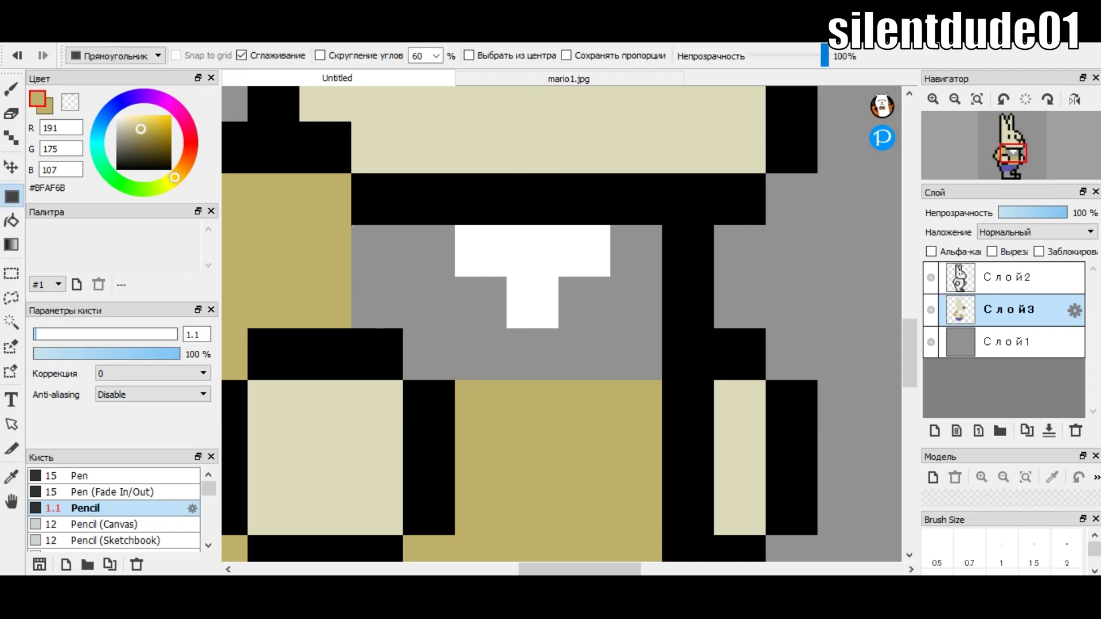
{"action": "left_click_drag", "start_coordinate": [354, 227], "coordinate": [452, 326]}
{"action": "left_click_drag", "start_coordinate": [457, 278], "coordinate": [505, 378]}
{"action": "left_click_drag", "start_coordinate": [406, 330], "coordinate": [506, 378]}
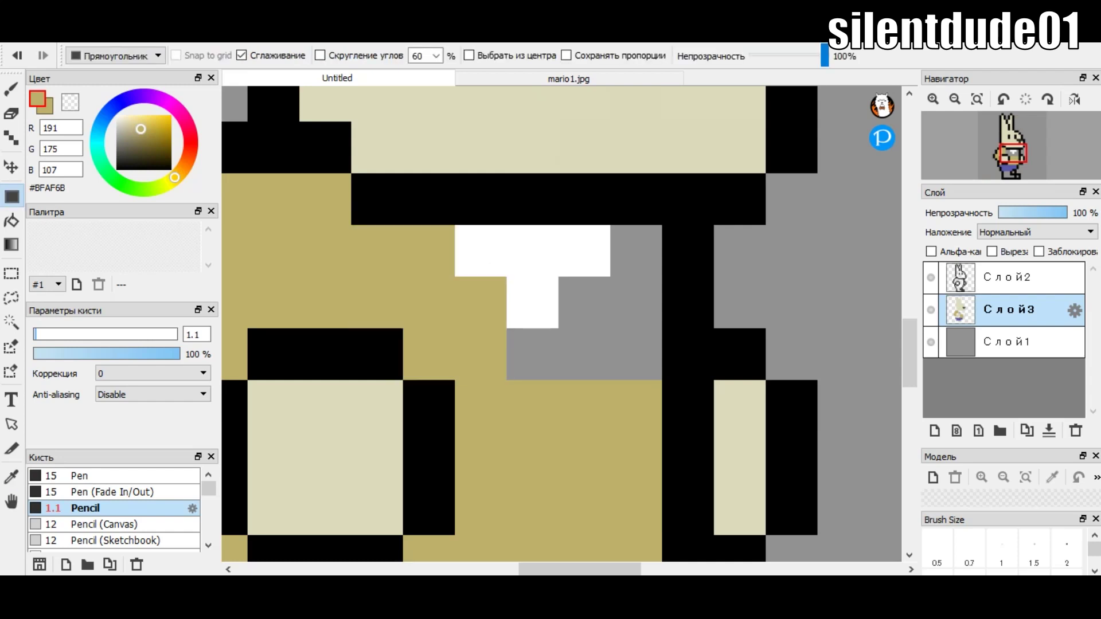
{"action": "left_click_drag", "start_coordinate": [506, 328], "coordinate": [611, 381]}
{"action": "left_click_drag", "start_coordinate": [559, 276], "coordinate": [662, 381]}
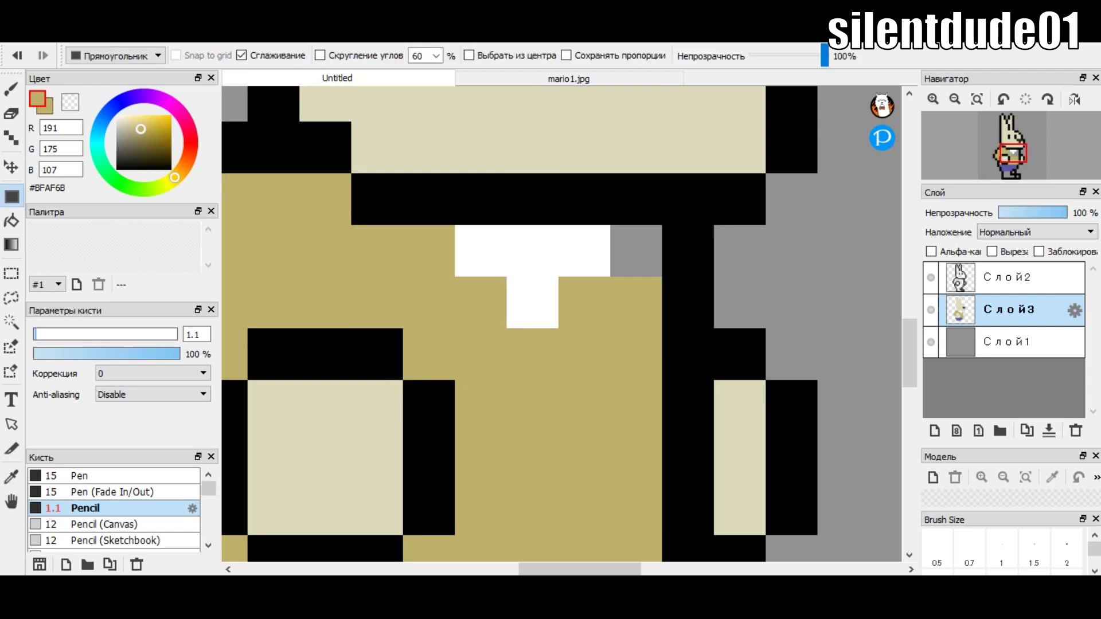
{"action": "left_click_drag", "start_coordinate": [611, 226], "coordinate": [663, 277]}
{"action": "scroll", "coordinate": [562, 333], "scroll_direction": "down", "scroll_amount": 3}
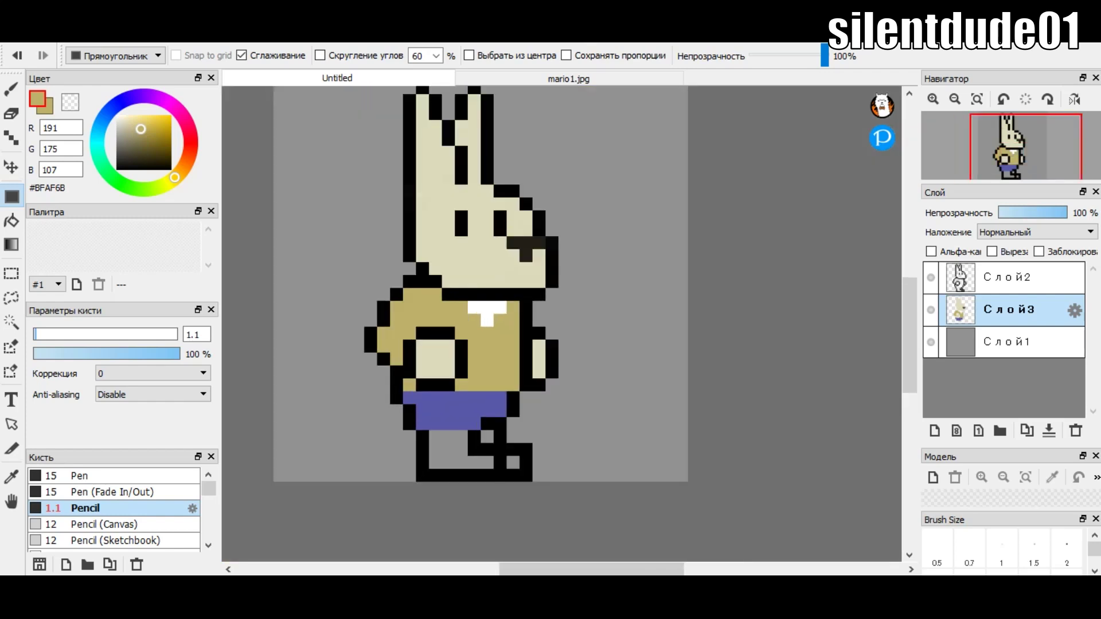
- Shade the three gaps beside the white collar with dark brown #504A33
{"action": "scroll", "coordinate": [487, 309], "scroll_direction": "up", "scroll_amount": 2}
{"action": "scroll", "coordinate": [488, 303], "scroll_direction": "up", "scroll_amount": 1}
{"action": "left_click_drag", "start_coordinate": [140, 129], "coordinate": [136, 152]}
{"action": "left_click_drag", "start_coordinate": [361, 247], "coordinate": [463, 349]}
{"action": "left_click_drag", "start_coordinate": [516, 299], "coordinate": [568, 351]}
{"action": "left_click_drag", "start_coordinate": [568, 248], "coordinate": [617, 298]}
- Draw a dark brown opening line down the jacket's centre up to the collar
{"action": "scroll", "coordinate": [534, 229], "scroll_direction": "down", "scroll_amount": 1}
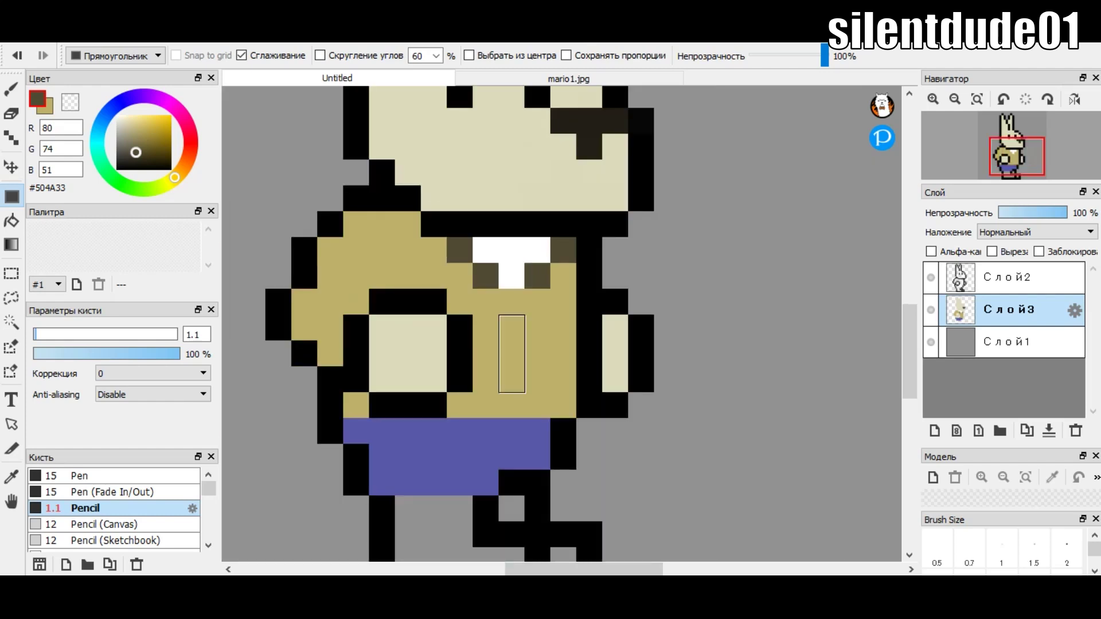
{"action": "left_click_drag", "start_coordinate": [525, 393], "coordinate": [525, 418]}
{"action": "left_click", "coordinate": [512, 302]}
{"action": "scroll", "coordinate": [512, 302], "scroll_direction": "down", "scroll_amount": 2}
{"action": "scroll", "coordinate": [511, 302], "scroll_direction": "down", "scroll_amount": 1}
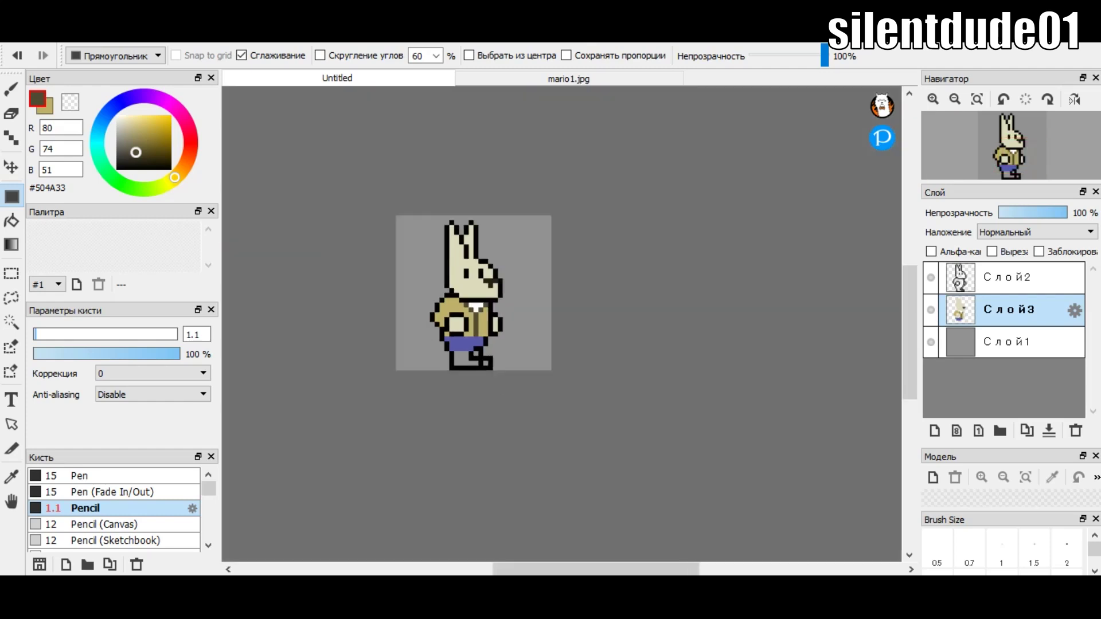
{"action": "scroll", "coordinate": [511, 303], "scroll_direction": "up", "scroll_amount": 1}
{"action": "scroll", "coordinate": [512, 302], "scroll_direction": "up", "scroll_amount": 2}
- Eyedrop the body's light beige and fill the grey gaps between the legs
{"action": "key", "text": "i"}
{"action": "left_click", "coordinate": [410, 258]}
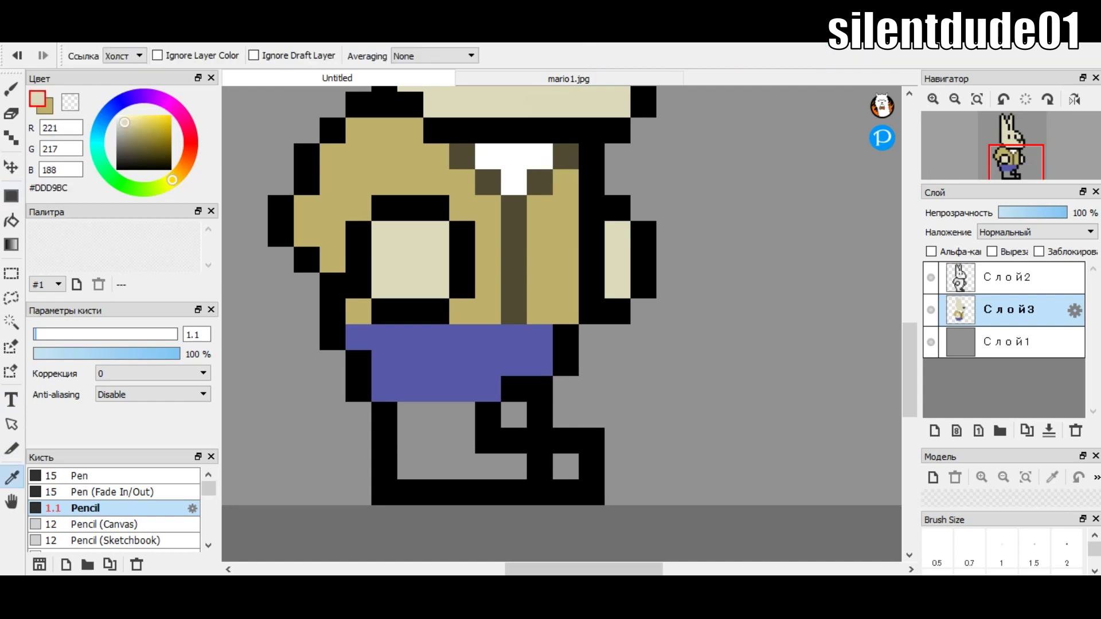
{"action": "key", "text": "u"}
{"action": "mouse_move", "coordinate": [398, 403]}
{"action": "left_mouse_down"}
{"action": "mouse_move", "coordinate": [526, 478]}
{"action": "mouse_move", "coordinate": [577, 478]}
{"action": "left_mouse_up"}
{"action": "scroll", "coordinate": [427, 183], "scroll_direction": "down", "scroll_amount": 2}
{"action": "scroll", "coordinate": [427, 183], "scroll_direction": "down", "scroll_amount": 1}
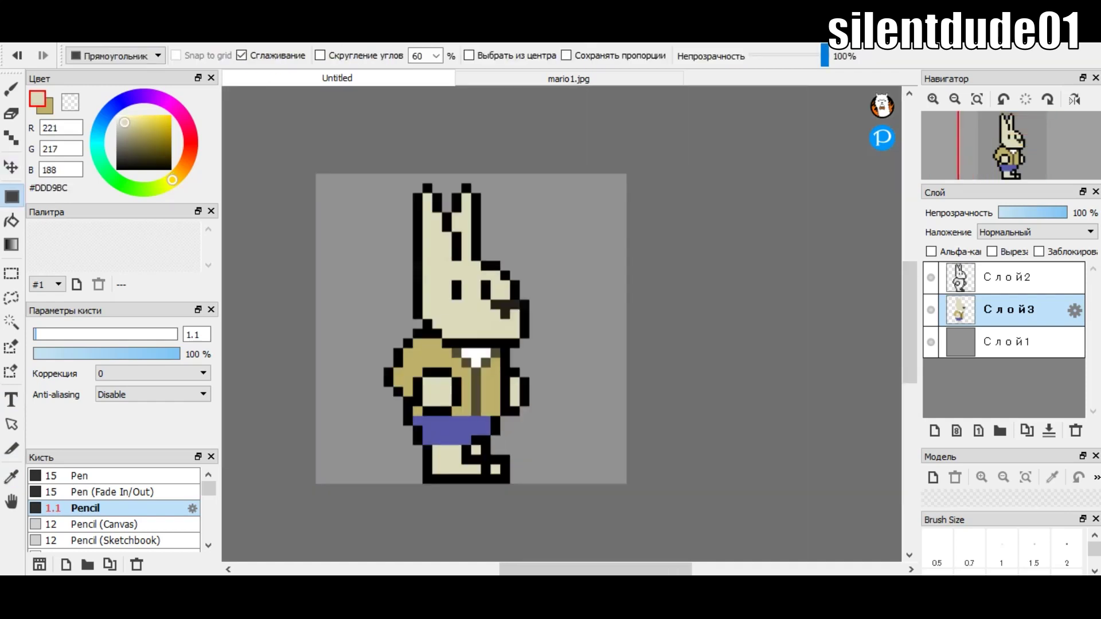
- Shade the head's lower-left edge and the row under the chin with grey-beige #B0AEA3
{"action": "scroll", "coordinate": [427, 184], "scroll_direction": "up", "scroll_amount": 1}
{"action": "scroll", "coordinate": [427, 183], "scroll_direction": "up", "scroll_amount": 2}
{"action": "scroll", "coordinate": [461, 213], "scroll_direction": "down", "scroll_amount": 1}
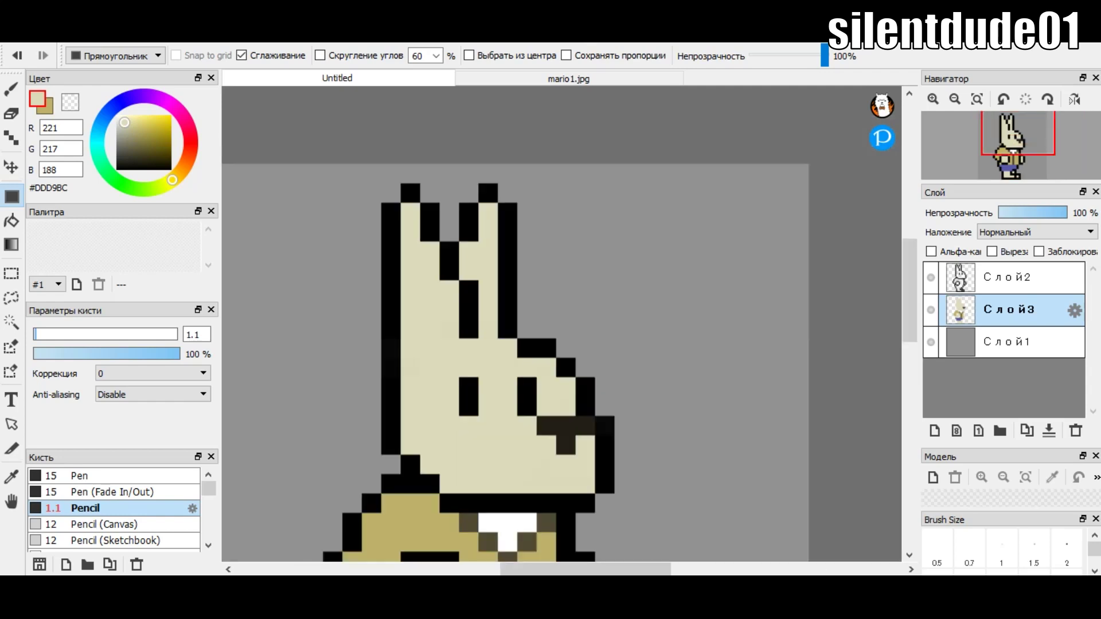
{"action": "scroll", "coordinate": [402, 441], "scroll_direction": "up", "scroll_amount": 1}
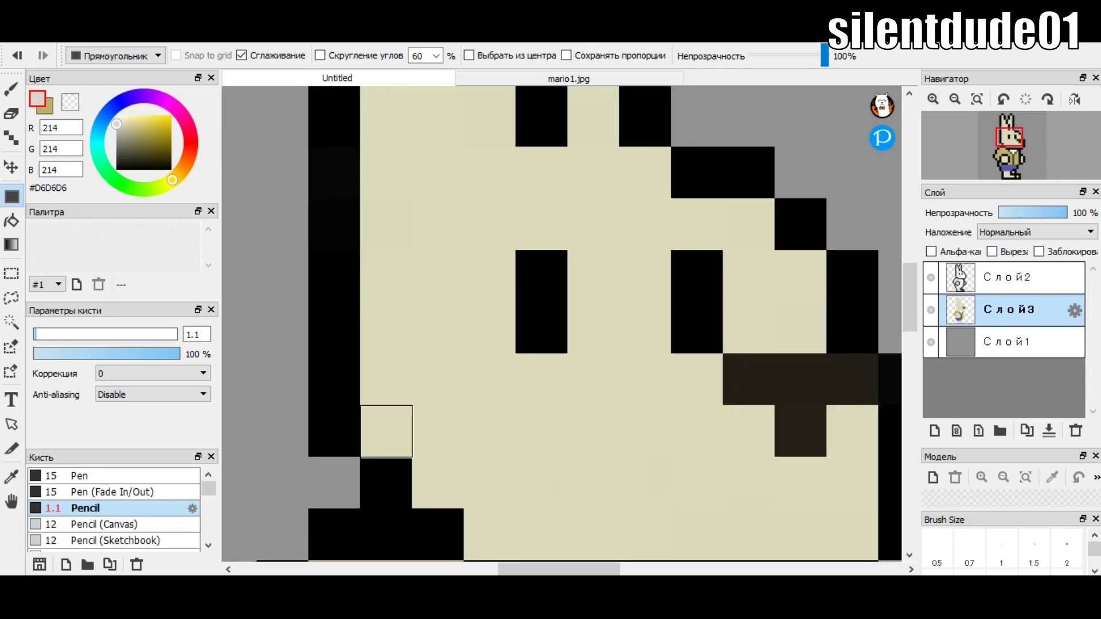
{"action": "scroll", "coordinate": [401, 442], "scroll_direction": "down", "scroll_amount": 1}
{"action": "scroll", "coordinate": [401, 441], "scroll_direction": "up", "scroll_amount": 1}
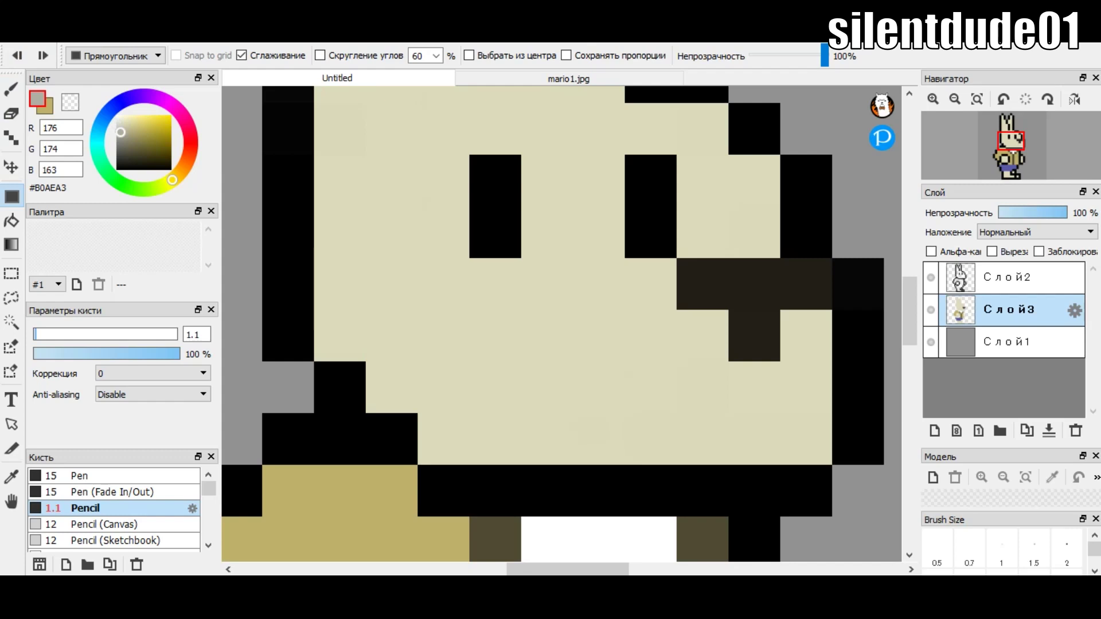
{"action": "left_click", "coordinate": [340, 336]}
{"action": "left_click", "coordinate": [392, 389]}
{"action": "left_click", "coordinate": [803, 439], "text": "shift"}
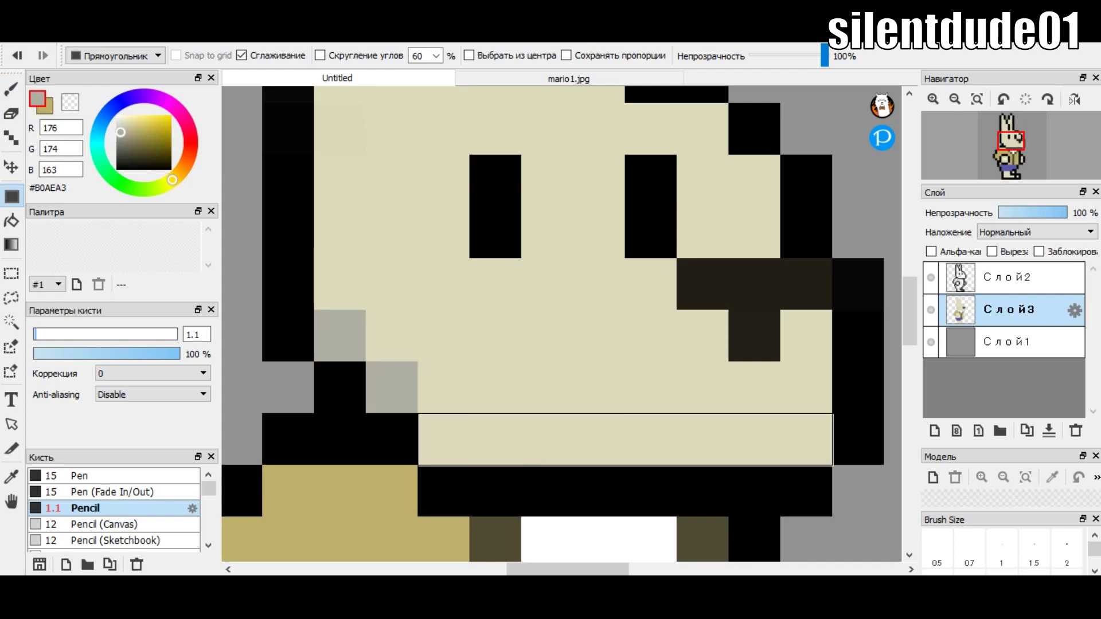
- Shade the face's left column and the ear's left edge grey-beige
{"action": "scroll", "coordinate": [803, 439], "scroll_direction": "down", "scroll_amount": 1}
{"action": "left_click", "coordinate": [427, 121], "text": "shift"}
{"action": "scroll", "coordinate": [427, 122], "scroll_direction": "down", "scroll_amount": 1}
{"action": "scroll", "coordinate": [427, 121], "scroll_direction": "up", "scroll_amount": 1}
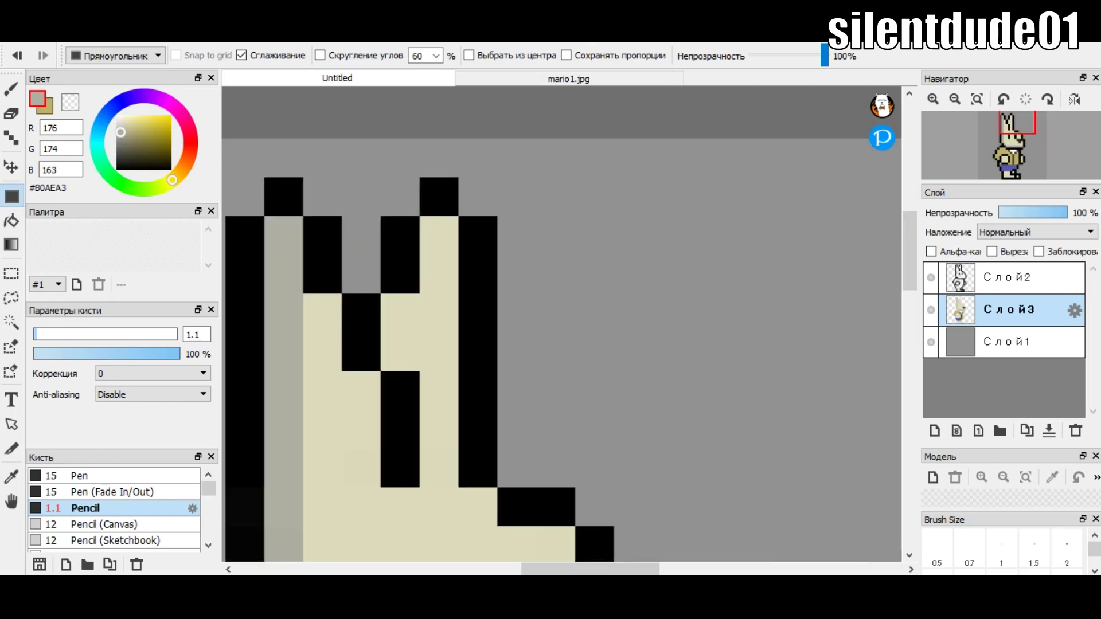
{"action": "left_click", "coordinate": [400, 332]}
{"action": "scroll", "coordinate": [440, 255], "scroll_direction": "down", "scroll_amount": 2}
{"action": "scroll", "coordinate": [440, 256], "scroll_direction": "down", "scroll_amount": 1}
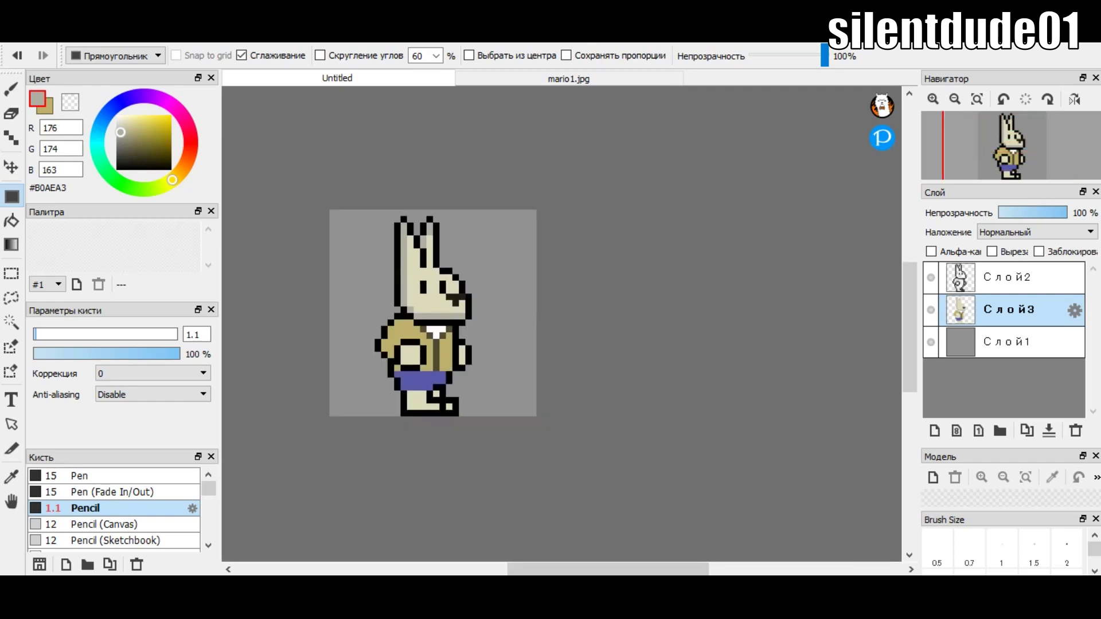
{"action": "scroll", "coordinate": [418, 367], "scroll_direction": "up", "scroll_amount": 3}
{"action": "left_click", "coordinate": [418, 367]}
- Undo the stray grey shading placed on the eye and in the hand
{"action": "left_click", "coordinate": [420, 309]}
{"action": "scroll", "coordinate": [420, 309], "scroll_direction": "down", "scroll_amount": 3}
{"action": "scroll", "coordinate": [420, 308], "scroll_direction": "up", "scroll_amount": 2}
{"action": "left_click", "coordinate": [17, 56]}
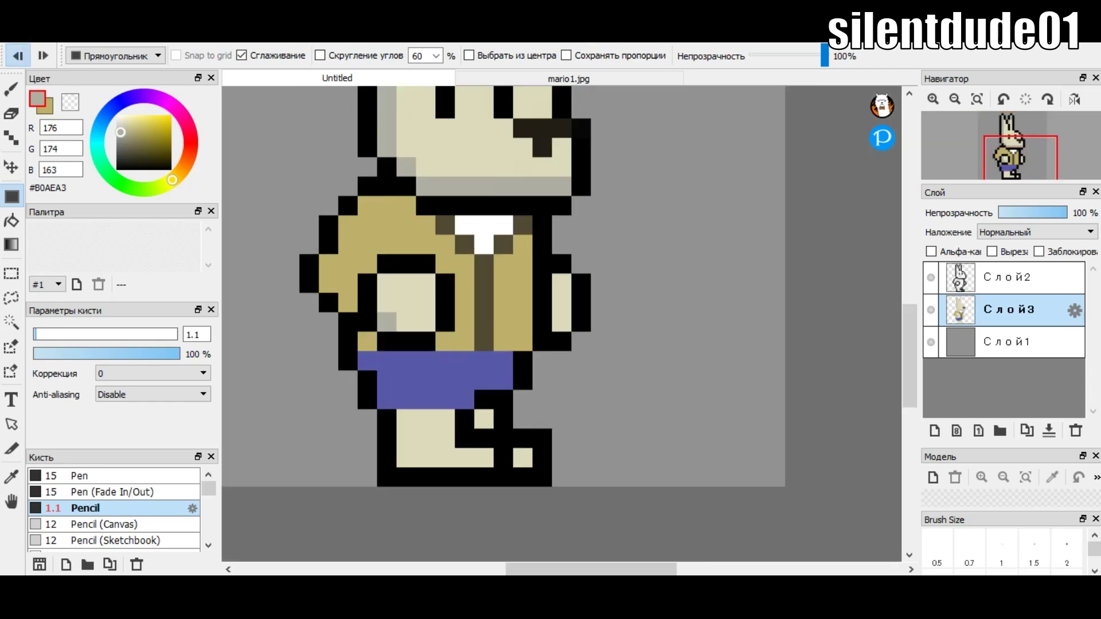
{"action": "scroll", "coordinate": [385, 421], "scroll_direction": "up", "scroll_amount": 2}
{"action": "scroll", "coordinate": [387, 373], "scroll_direction": "down", "scroll_amount": 2}
{"action": "scroll", "coordinate": [367, 376], "scroll_direction": "down", "scroll_amount": 2}
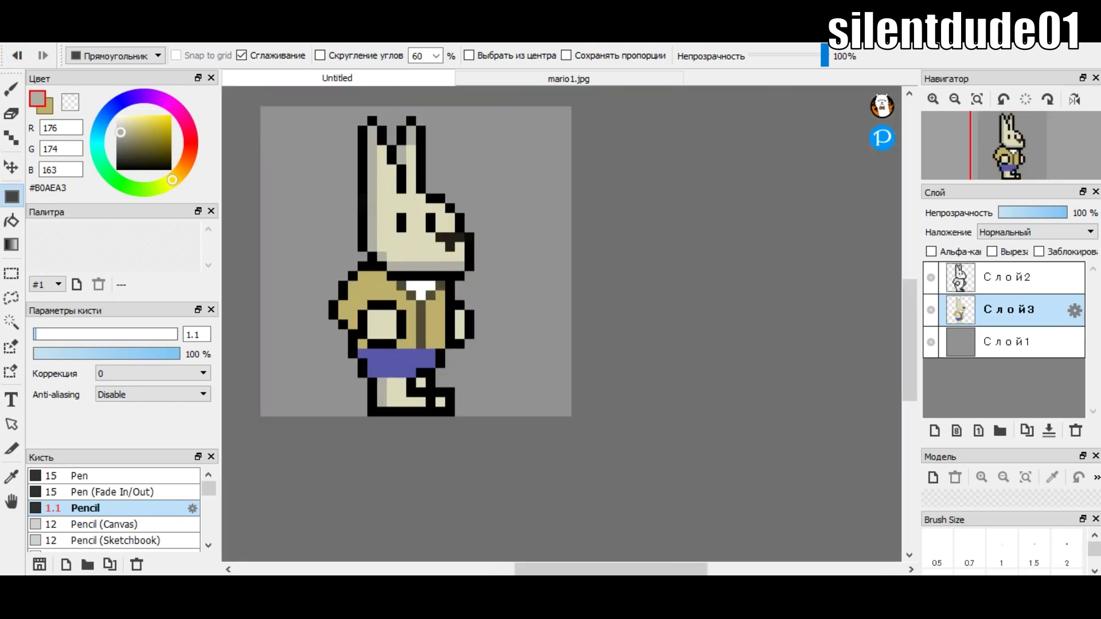
{"action": "scroll", "coordinate": [423, 315], "scroll_direction": "up", "scroll_amount": 2}
{"action": "left_click_drag", "start_coordinate": [285, 321], "coordinate": [285, 364]}
{"action": "left_click", "coordinate": [285, 303]}
{"action": "scroll", "coordinate": [359, 343], "scroll_direction": "down", "scroll_amount": 2}
{"action": "left_click", "coordinate": [18, 55]}
{"action": "scroll", "coordinate": [284, 310], "scroll_direction": "up", "scroll_amount": 2}
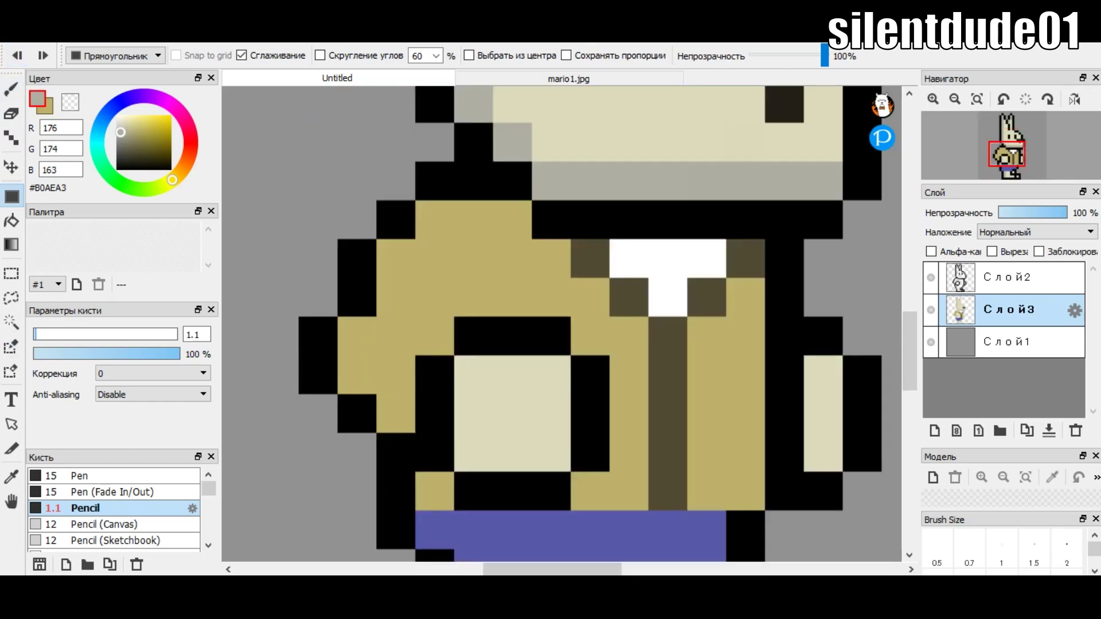
- Shade two strips along the jacket's back edge with a darker tan
{"action": "key", "text": "i"}
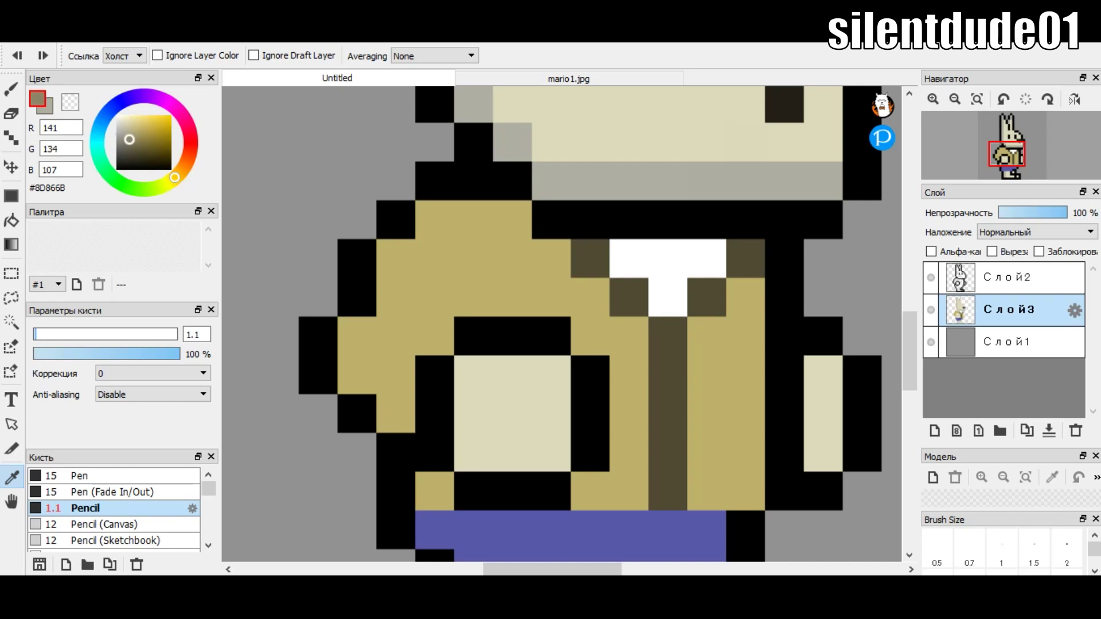
{"action": "key", "text": "u"}
{"action": "left_click_drag", "start_coordinate": [417, 474], "coordinate": [454, 510]}
{"action": "scroll", "coordinate": [403, 322], "scroll_direction": "down", "scroll_amount": 3}
{"action": "scroll", "coordinate": [403, 322], "scroll_direction": "up", "scroll_amount": 2}
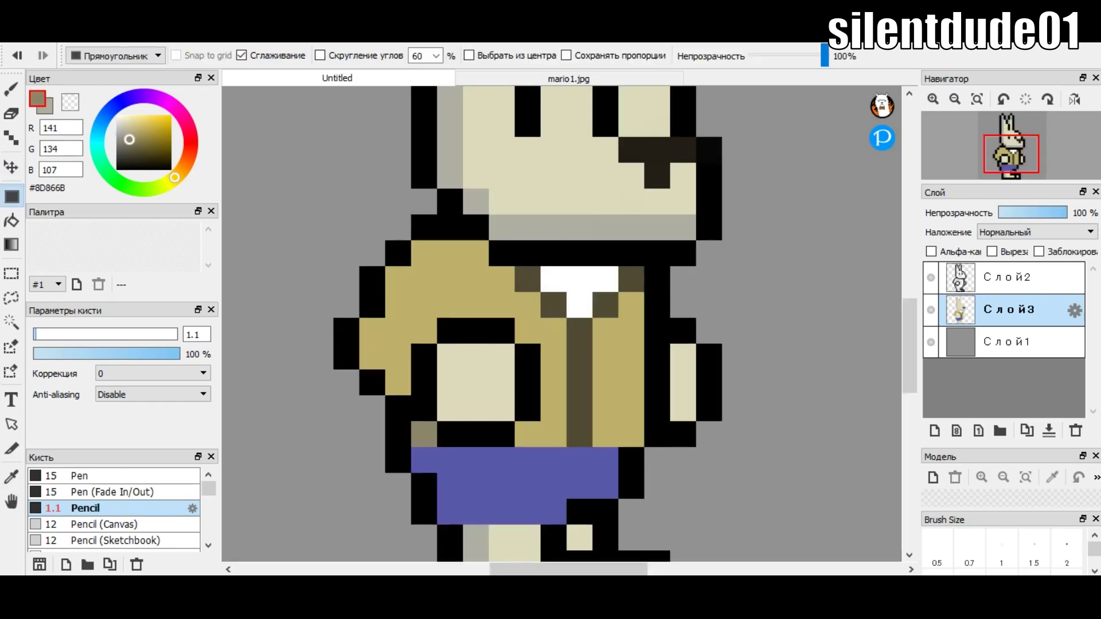
{"action": "left_click_drag", "start_coordinate": [387, 266], "coordinate": [410, 317]}
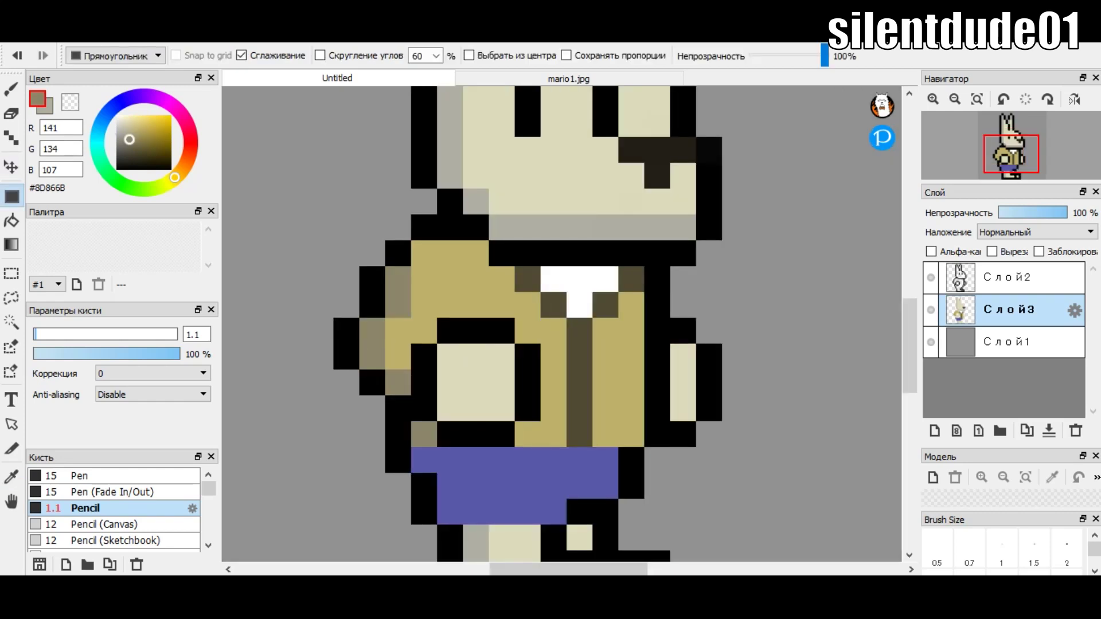
{"action": "scroll", "coordinate": [424, 253], "scroll_direction": "down", "scroll_amount": 2}
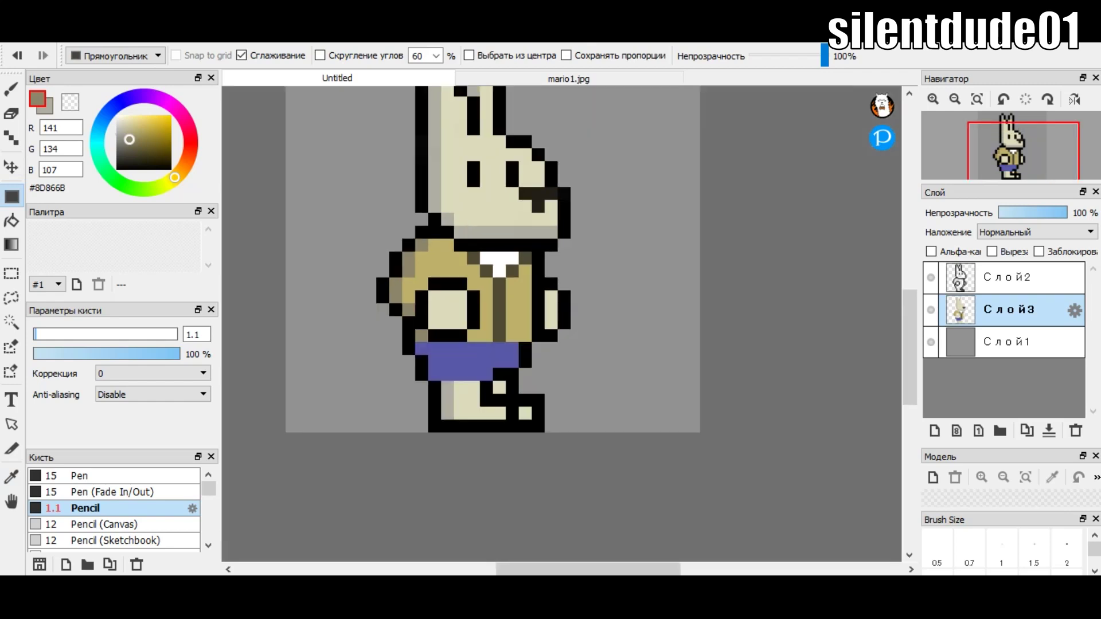
{"action": "scroll", "coordinate": [401, 344], "scroll_direction": "down", "scroll_amount": 2}
{"action": "scroll", "coordinate": [401, 344], "scroll_direction": "up", "scroll_amount": 3}
{"action": "scroll", "coordinate": [402, 344], "scroll_direction": "up", "scroll_amount": 1}
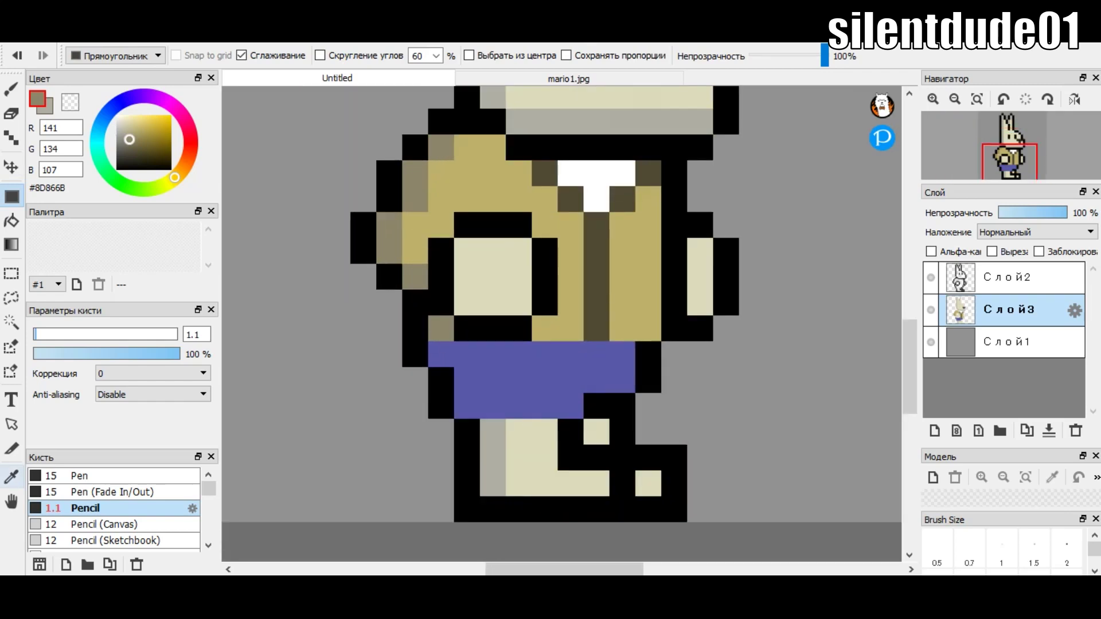
- Shade the blue shorts' left edge with two dark purple blocks
{"action": "left_click", "coordinate": [516, 373], "text": "alt"}
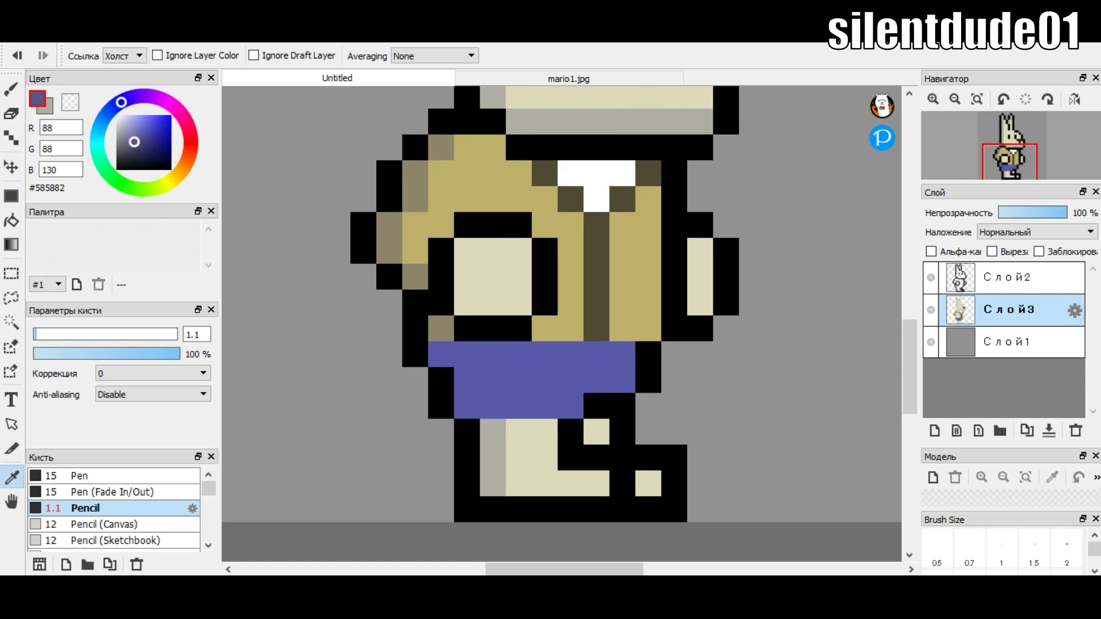
{"action": "scroll", "coordinate": [503, 415], "scroll_direction": "up", "scroll_amount": 2}
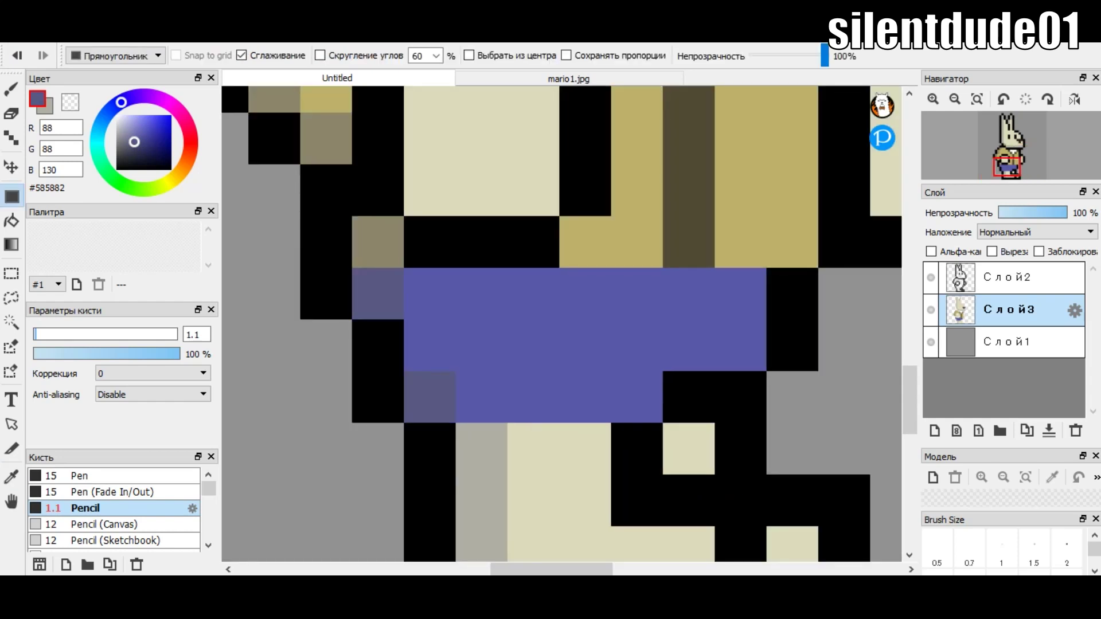
{"action": "scroll", "coordinate": [562, 324], "scroll_direction": "down", "scroll_amount": 2}
{"action": "scroll", "coordinate": [562, 324], "scroll_direction": "down", "scroll_amount": 1}
{"action": "scroll", "coordinate": [562, 324], "scroll_direction": "up", "scroll_amount": 3}
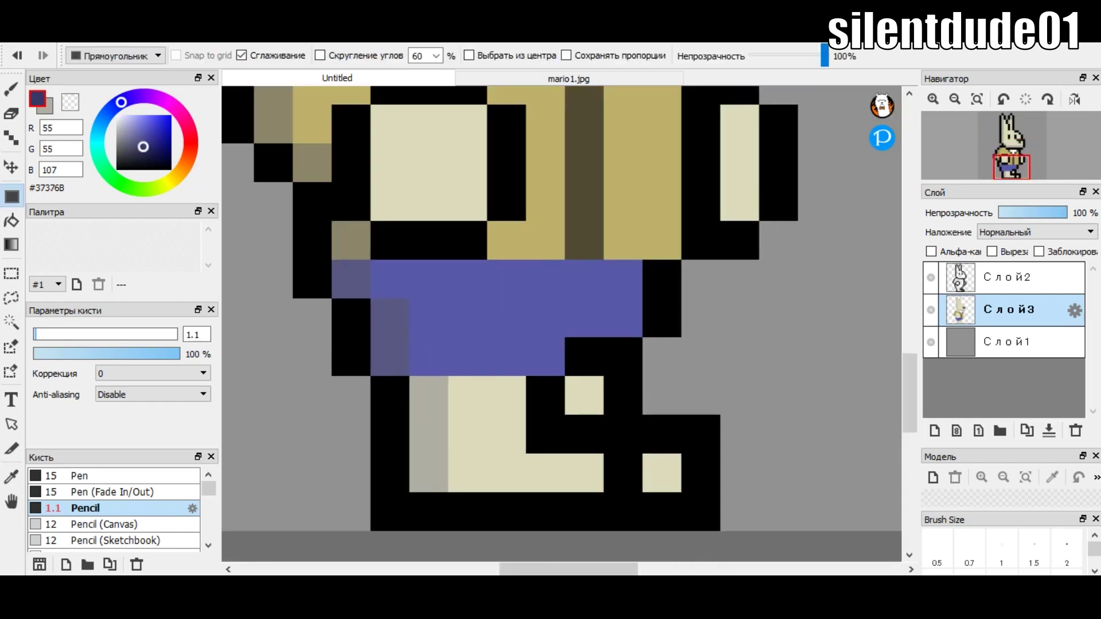
{"action": "scroll", "coordinate": [516, 321], "scroll_direction": "up", "scroll_amount": 1}
{"action": "left_click_drag", "start_coordinate": [321, 295], "coordinate": [413, 390]}
{"action": "left_click_drag", "start_coordinate": [321, 247], "coordinate": [358, 287]}
{"action": "scroll", "coordinate": [458, 321], "scroll_direction": "down", "scroll_amount": 2}
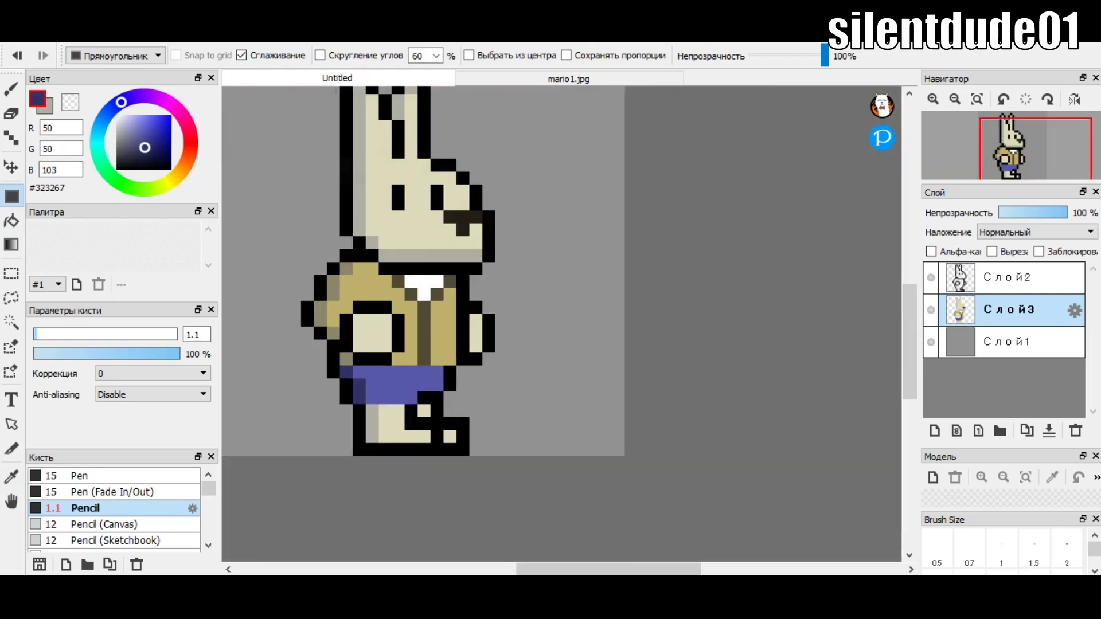
{"action": "scroll", "coordinate": [459, 322], "scroll_direction": "down", "scroll_amount": 1}
{"action": "scroll", "coordinate": [602, 309], "scroll_direction": "down", "scroll_amount": 1}
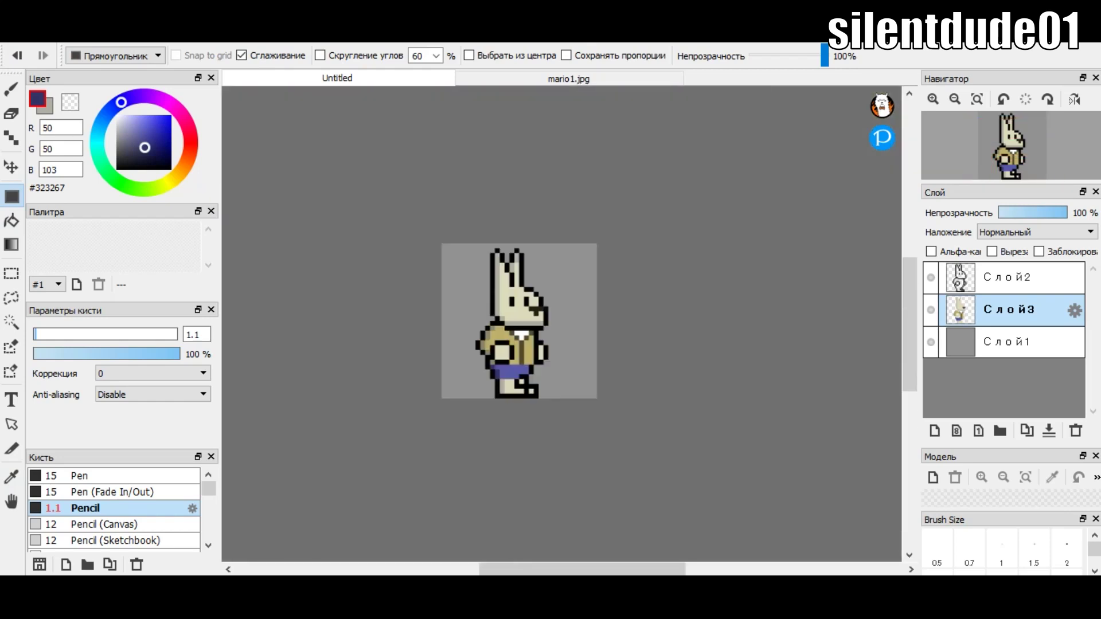
- Hide the grey background layer Слой1 in the Layers panel
{"action": "scroll", "coordinate": [573, 333], "scroll_direction": "up", "scroll_amount": 2}
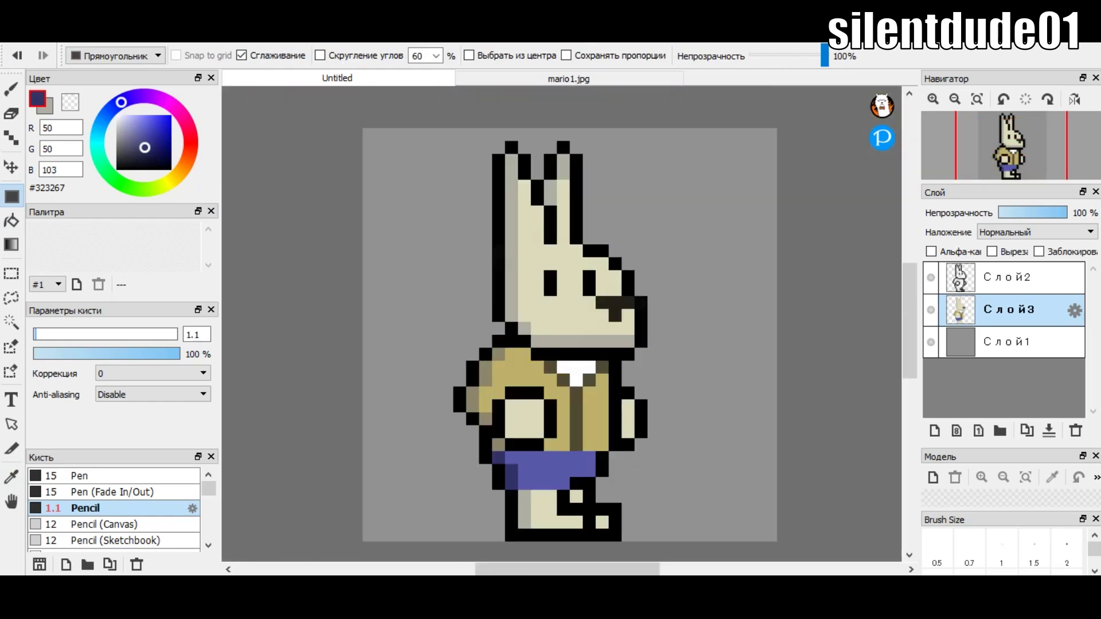
{"action": "left_click", "coordinate": [931, 343]}
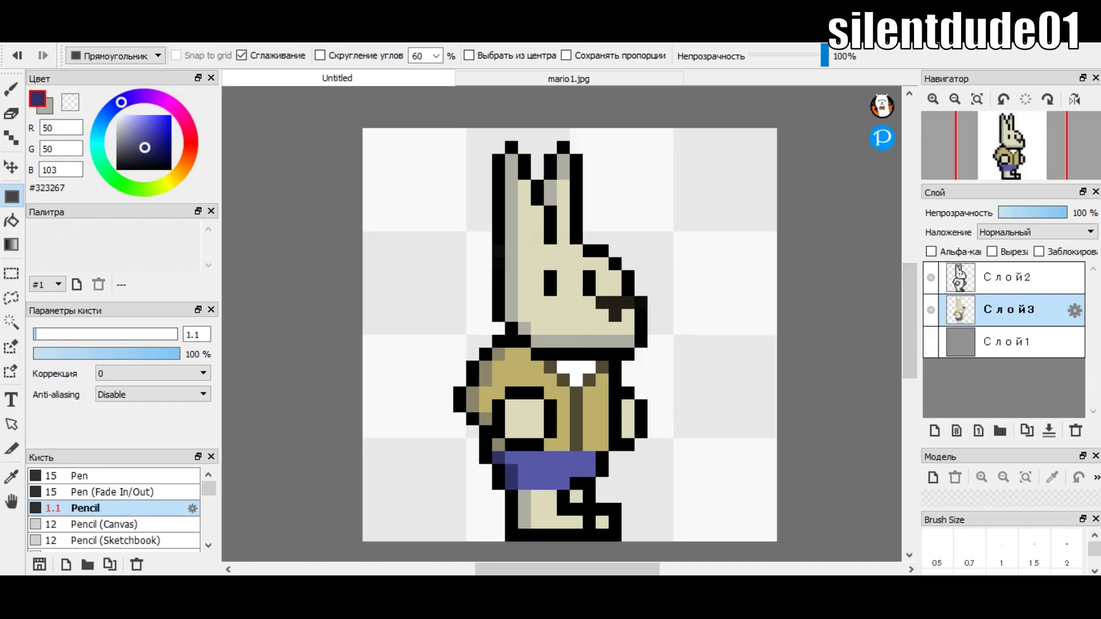